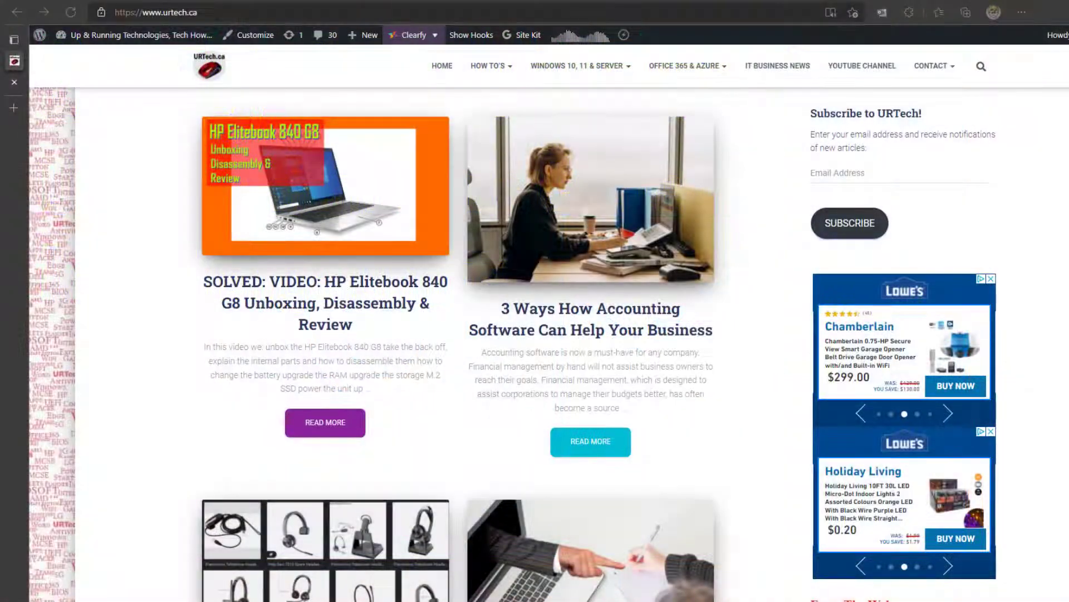
- Open the Quarantine page in Microsoft 365 Defender and reload it to refresh the 30-day list
{"action": "mouse_move", "coordinate": [17, 103]}
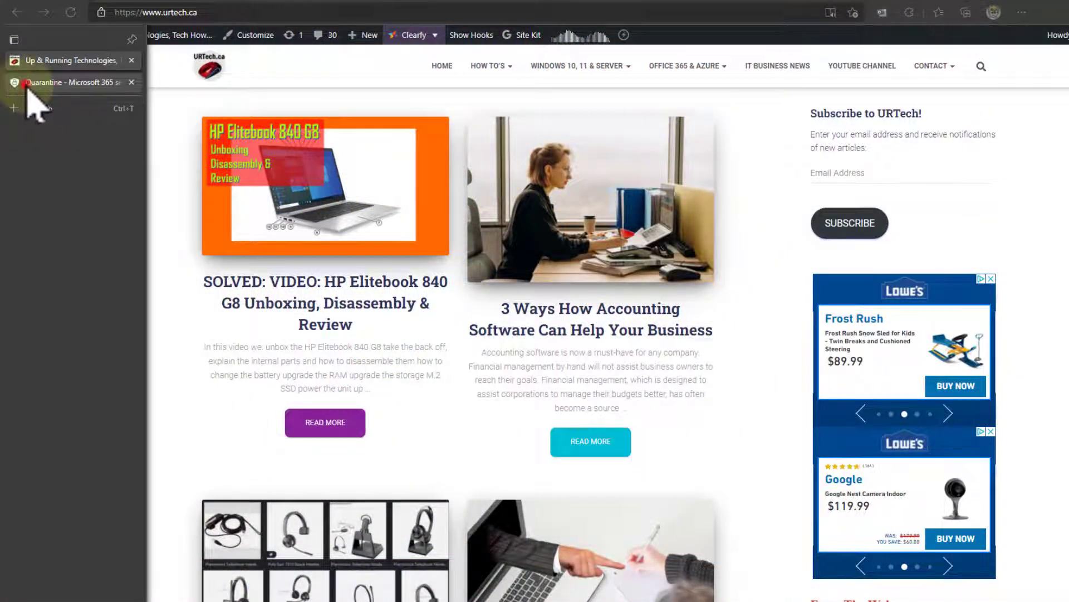
{"action": "left_click", "coordinate": [26, 83]}
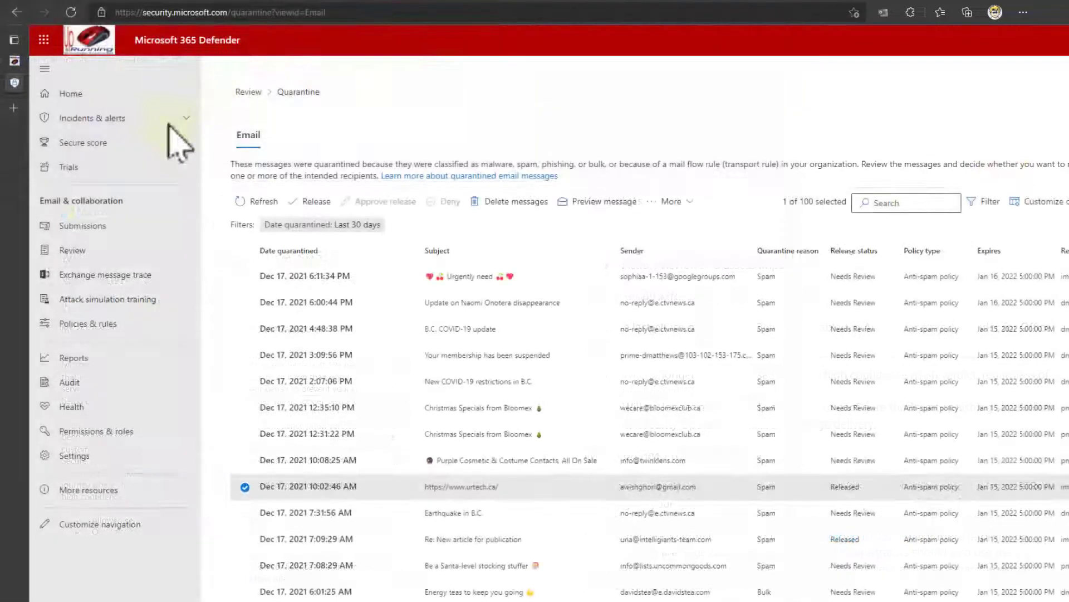
{"action": "left_click", "coordinate": [184, 12]}
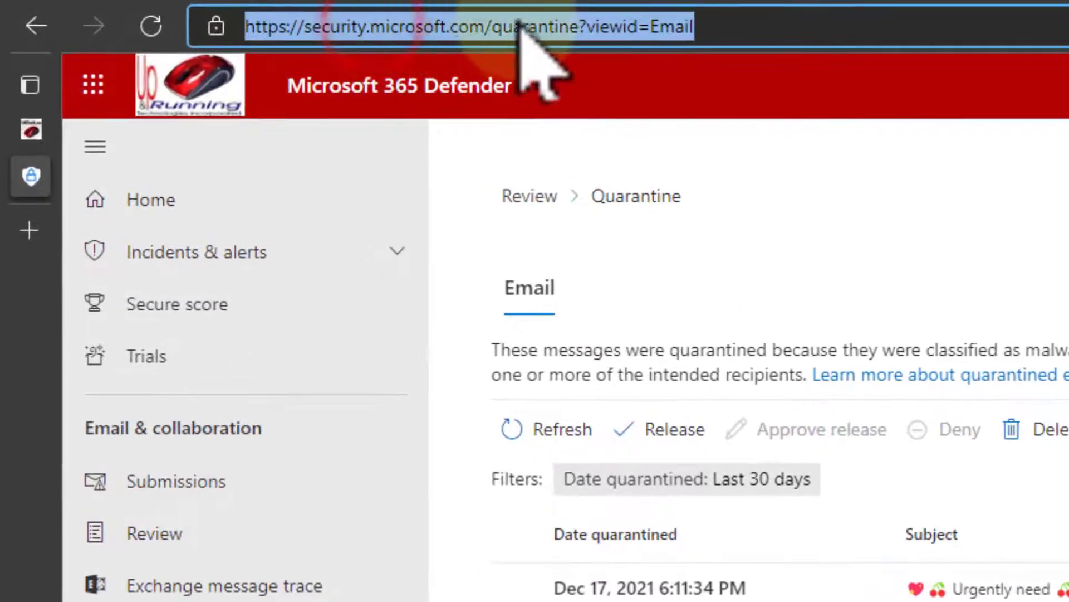
{"action": "left_click", "coordinate": [262, 11]}
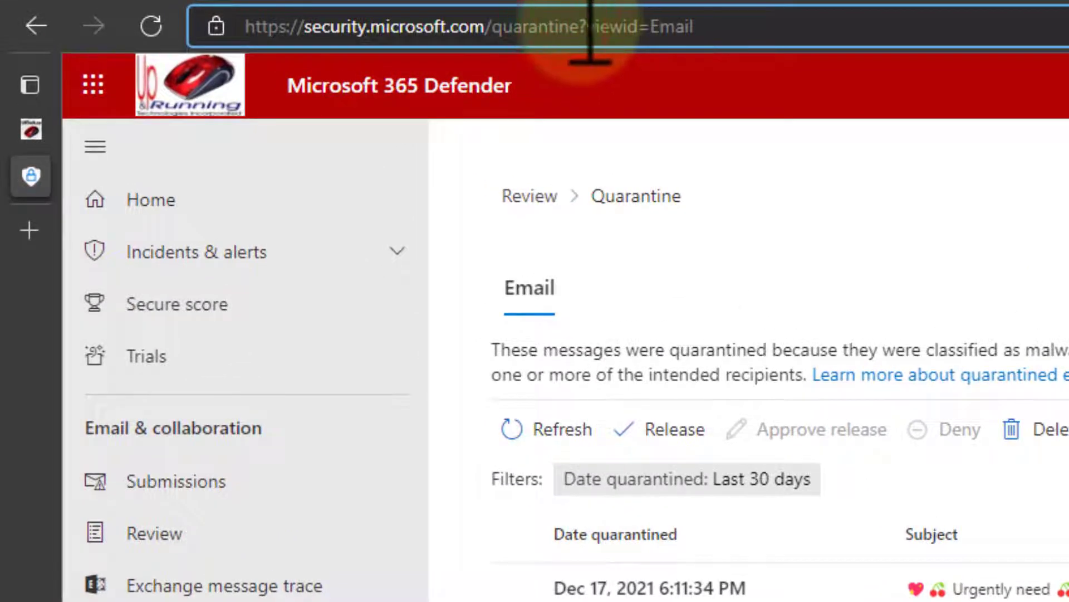
{"action": "key", "text": "Return"}
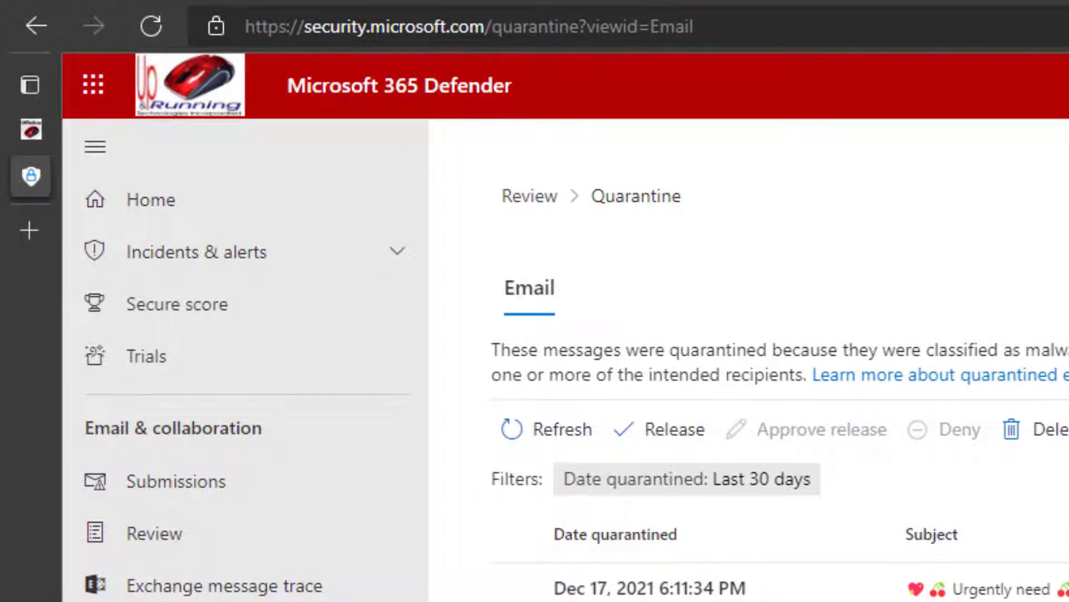
- Load portal.office.com in a new tab and go to the Microsoft 365 admin center
{"action": "left_click", "coordinate": [29, 230]}
{"action": "type", "text": "portal.office.com"}
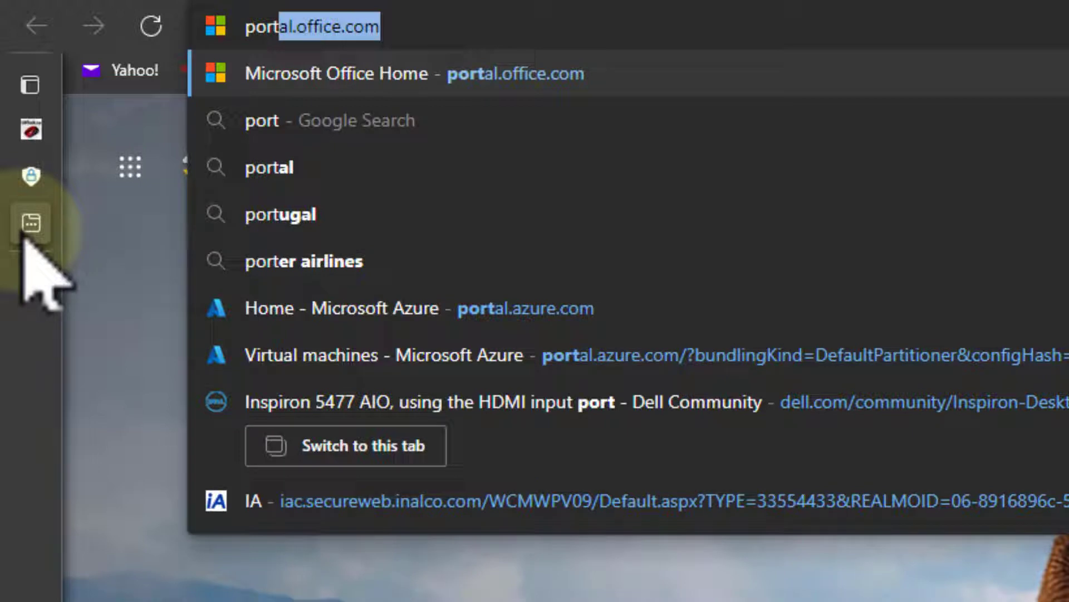
{"action": "key", "text": "Return"}
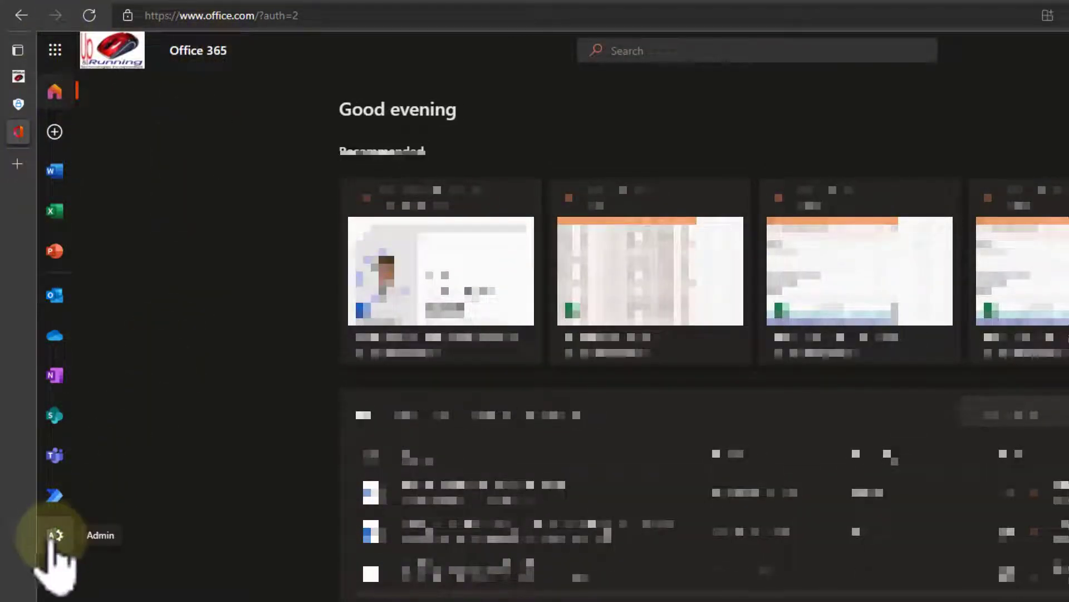
{"action": "left_click", "coordinate": [53, 536]}
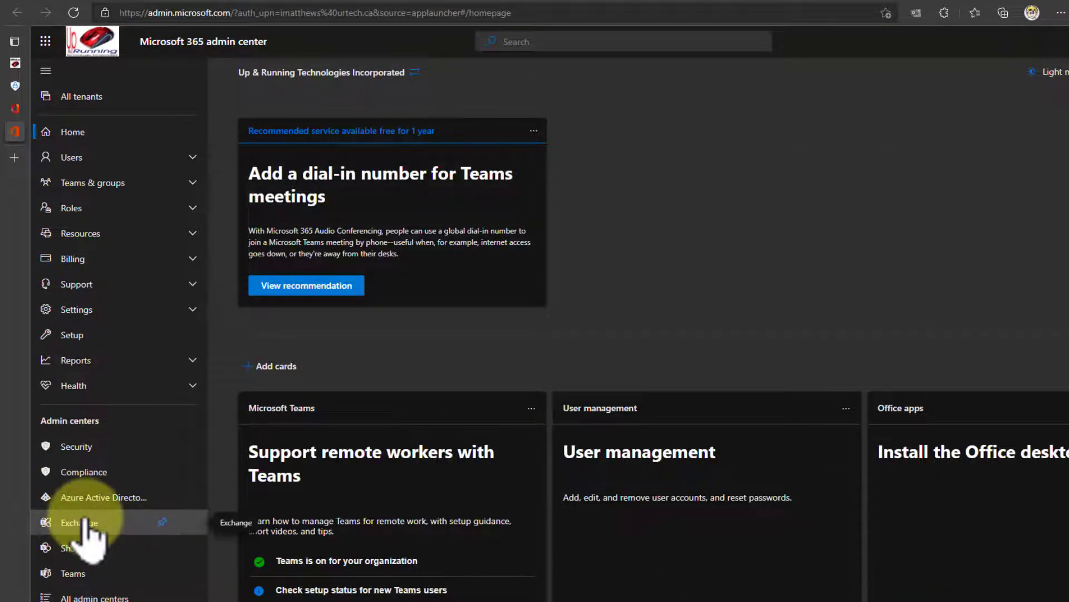
- Open the Exchange admin center and go to Mail flow > Rules
{"action": "left_click", "coordinate": [85, 524]}
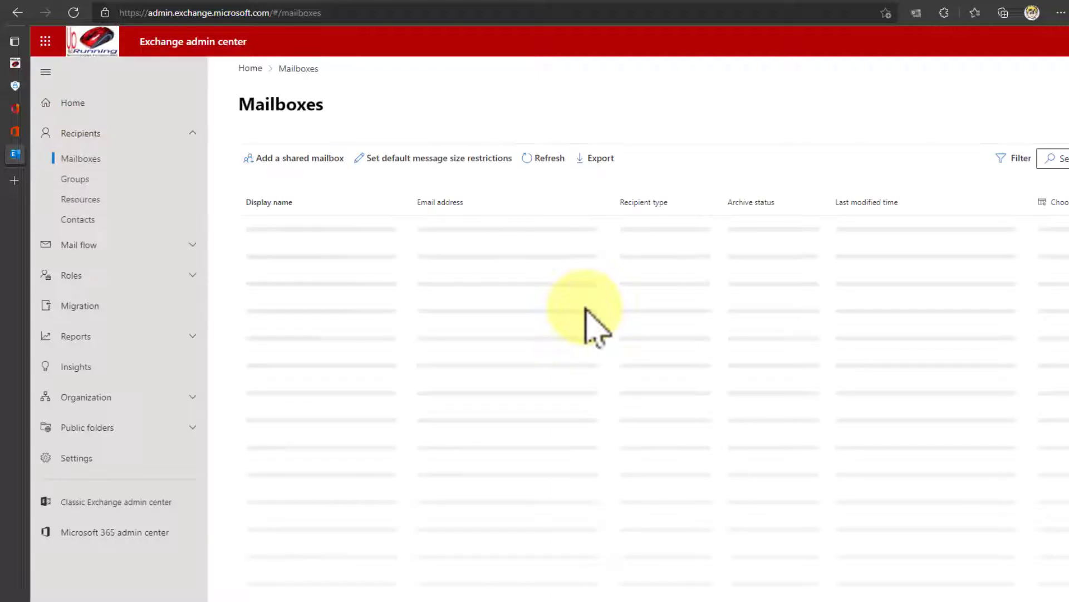
{"action": "left_click", "coordinate": [189, 246]}
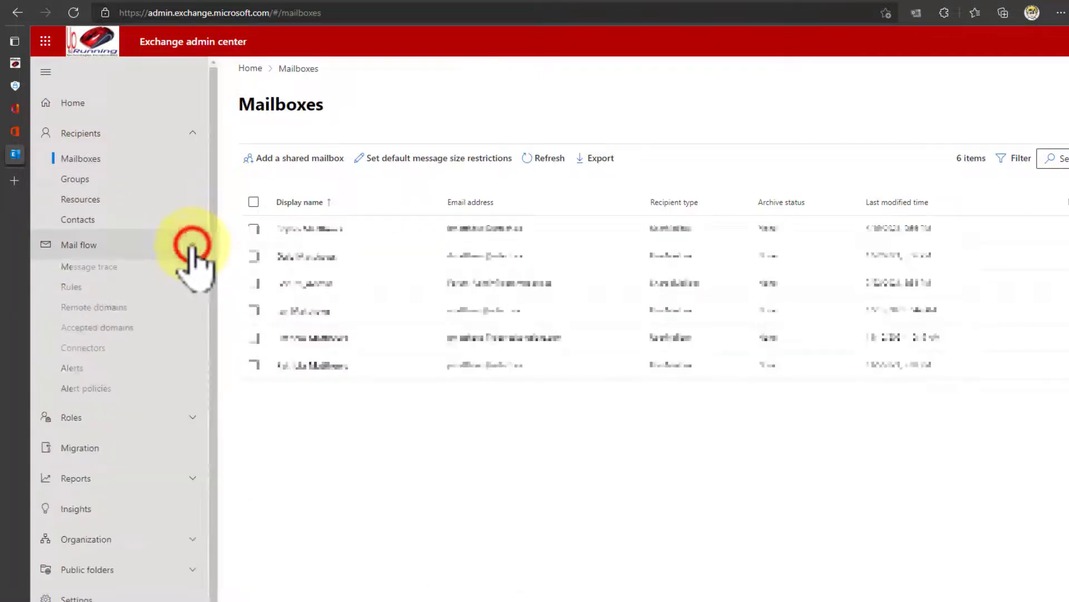
{"action": "left_click", "coordinate": [104, 290]}
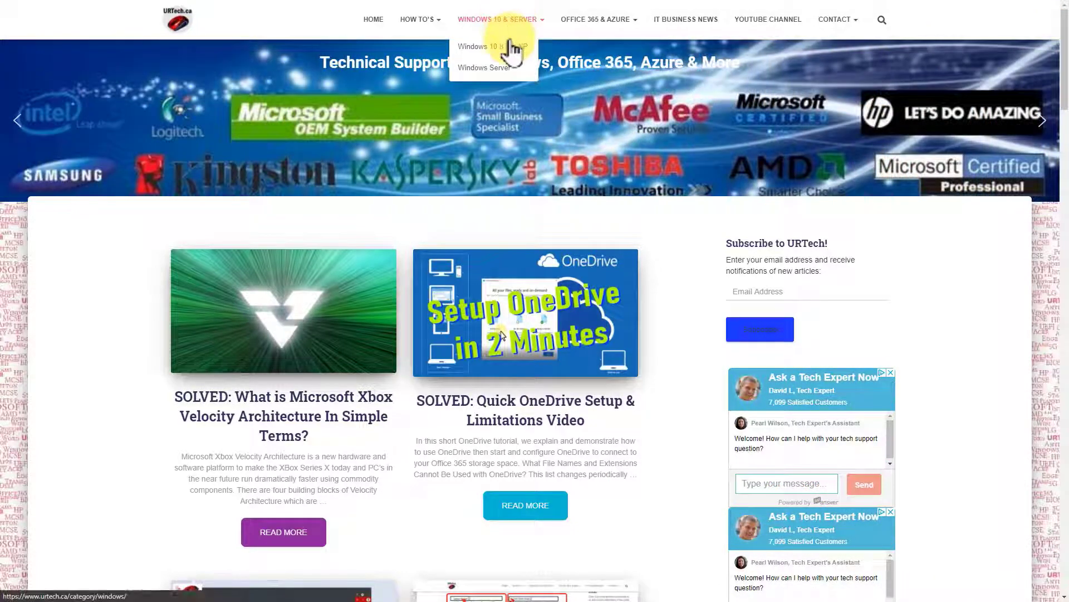
- Open URTech.ca's HOW TO'S > Windows 10 8 7 Vista & XP category and scroll through its articles
{"action": "mouse_move", "coordinate": [585, 28]}
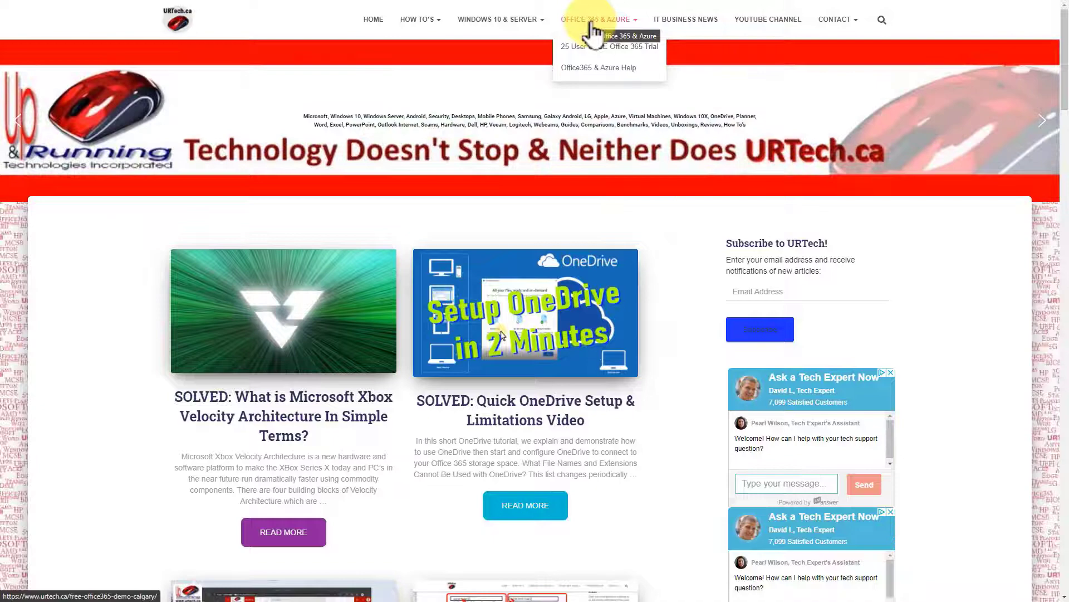
{"action": "mouse_move", "coordinate": [420, 22]}
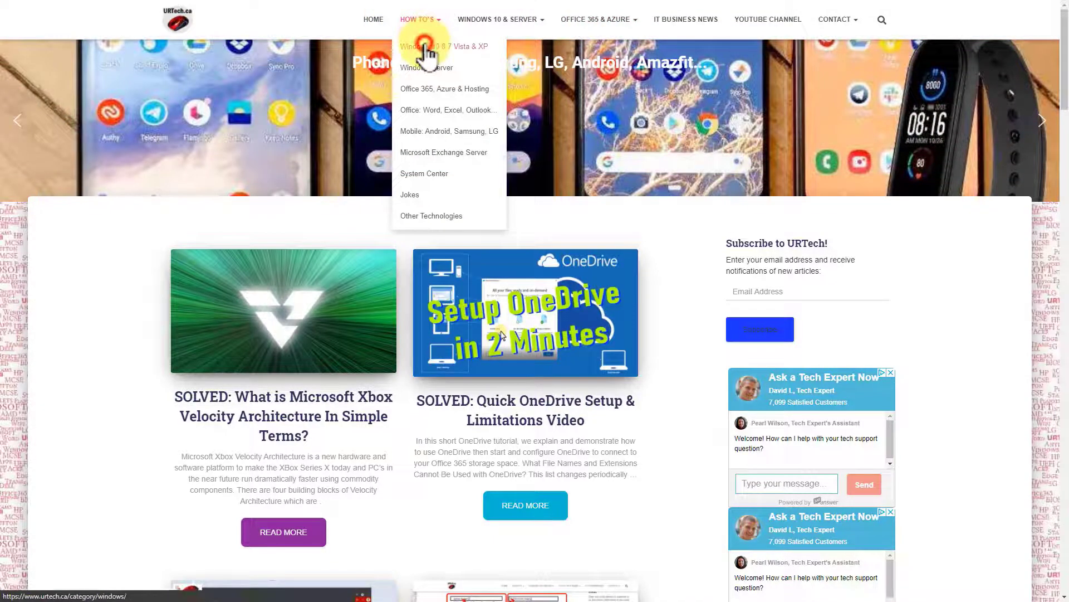
{"action": "left_click", "coordinate": [424, 48]}
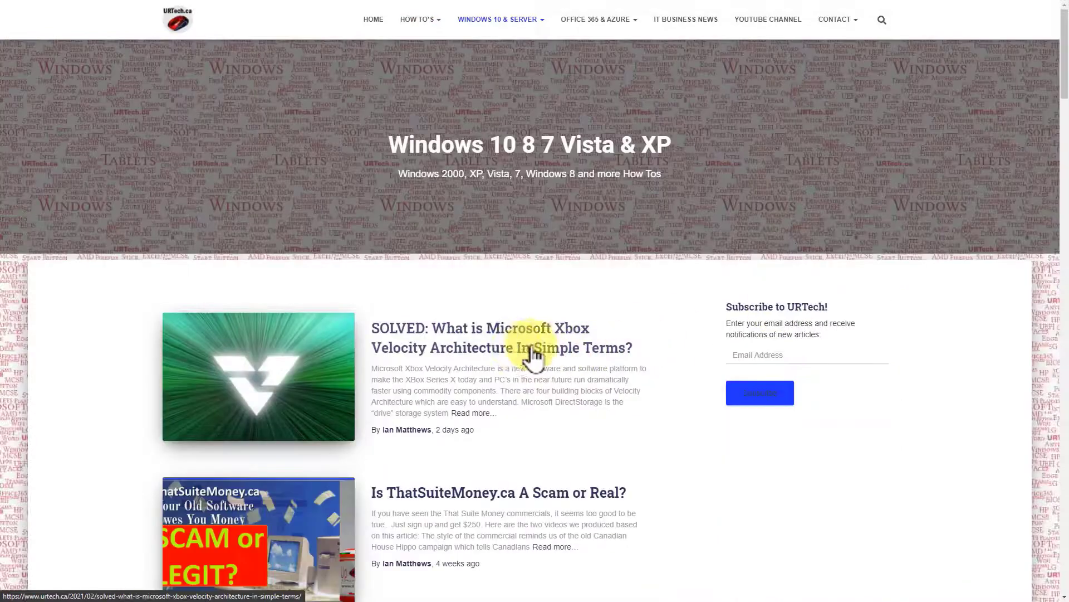
{"action": "scroll", "coordinate": [533, 354], "scroll_direction": "down", "scroll_amount": 8}
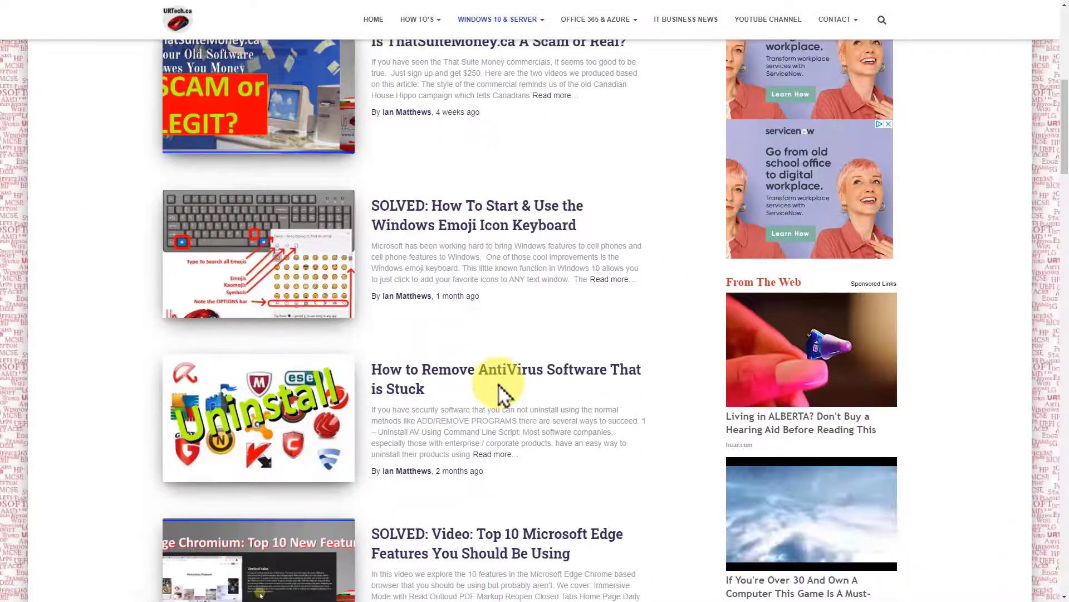
{"action": "scroll", "coordinate": [504, 393], "scroll_direction": "down", "scroll_amount": 3}
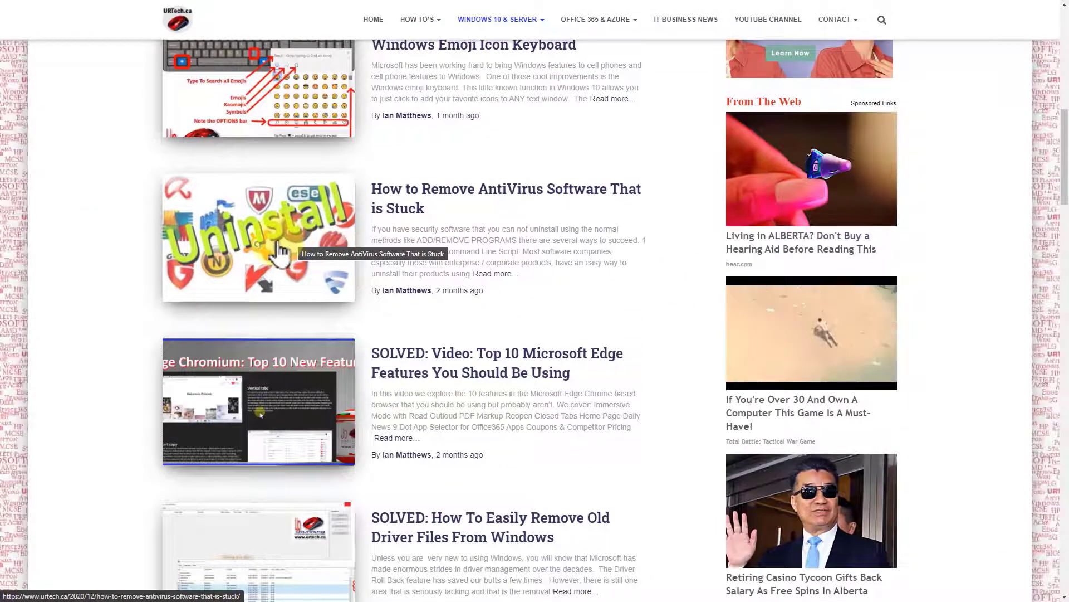
{"action": "scroll", "coordinate": [306, 234], "scroll_direction": "down", "scroll_amount": 3}
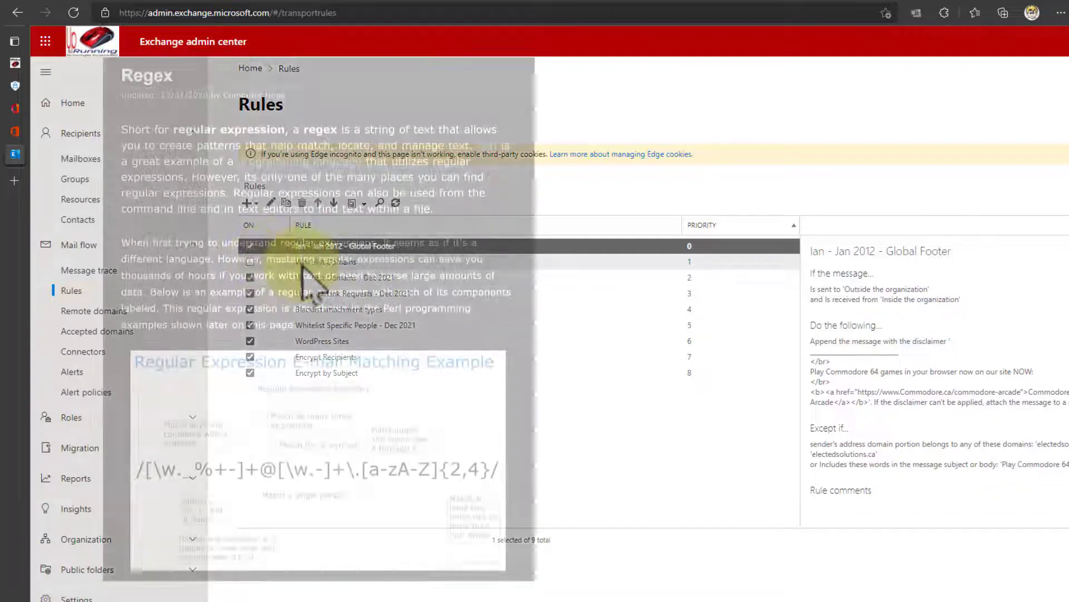
- Select the Whitelist Domains rule and highlight its From-address patterns in the details pane
{"action": "left_click", "coordinate": [250, 262]}
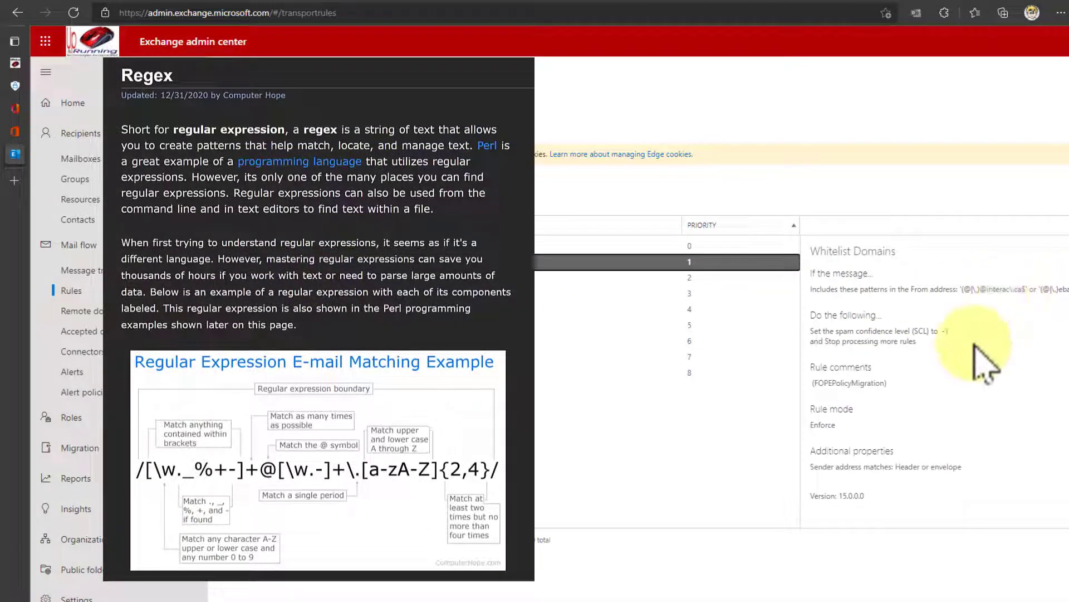
{"action": "left_click", "coordinate": [962, 287]}
{"action": "left_click_drag", "start_coordinate": [996, 289], "coordinate": [1058, 293]}
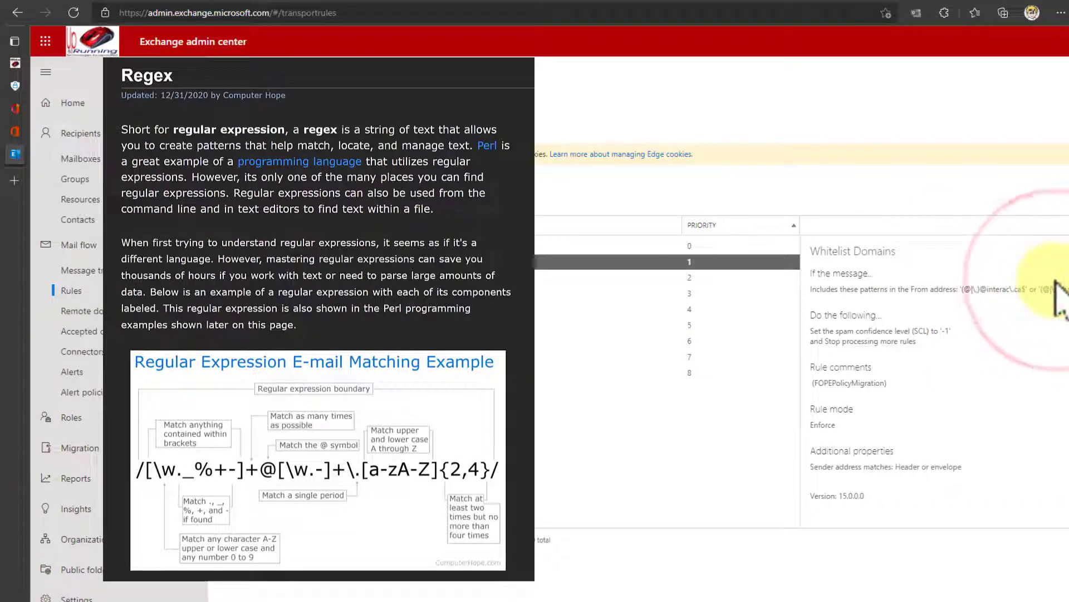
{"action": "left_click", "coordinate": [1020, 291]}
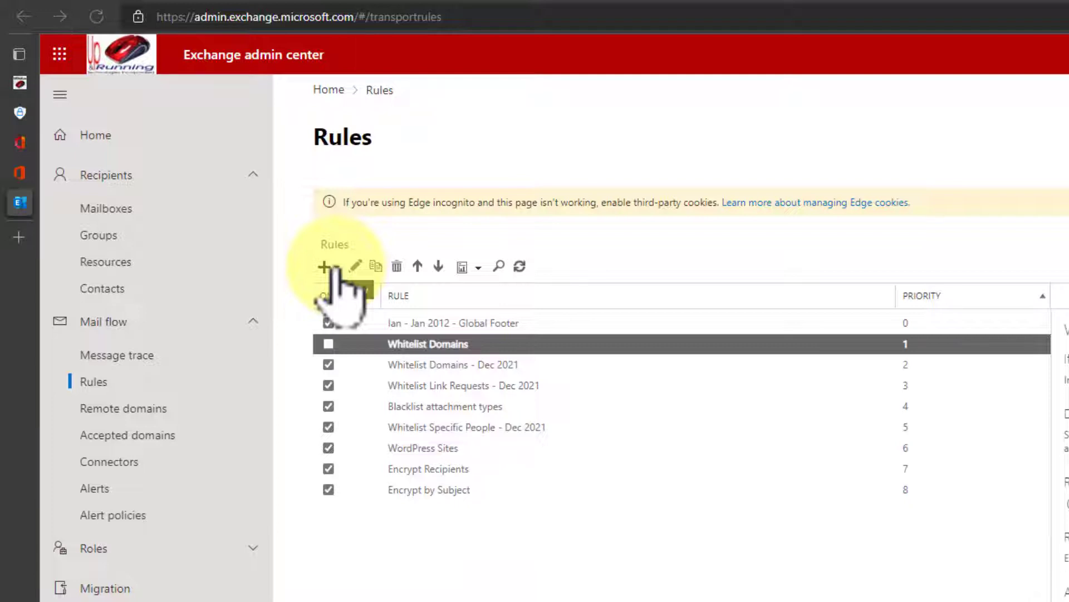
- Create a Bypass spam filtering rule 'Whitelist Domz - December 2021' with a 'sender's domain is' condition
{"action": "left_click", "coordinate": [324, 267]}
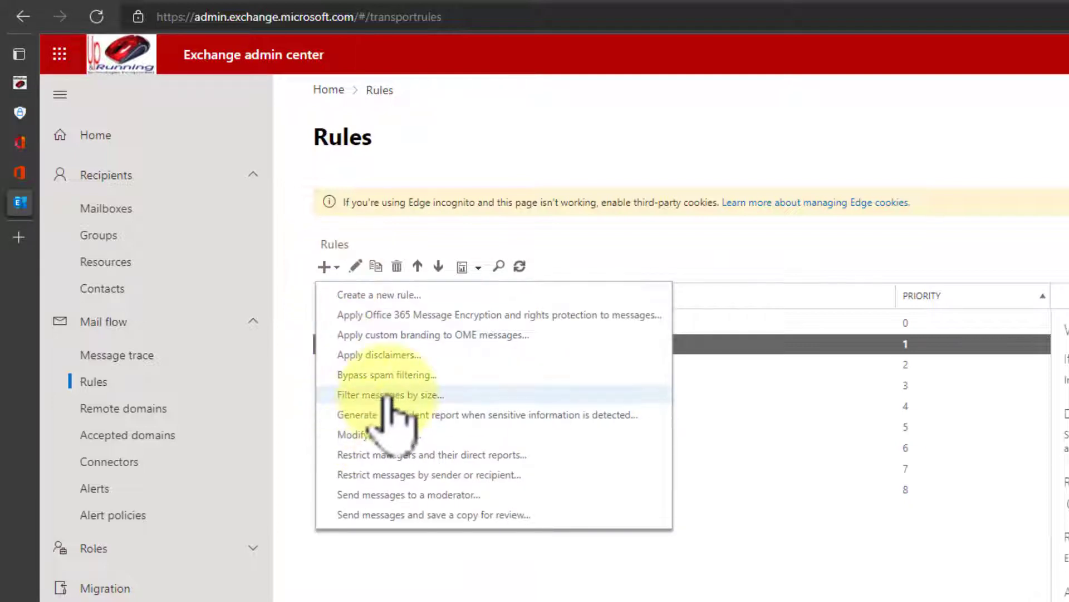
{"action": "left_click", "coordinate": [400, 375]}
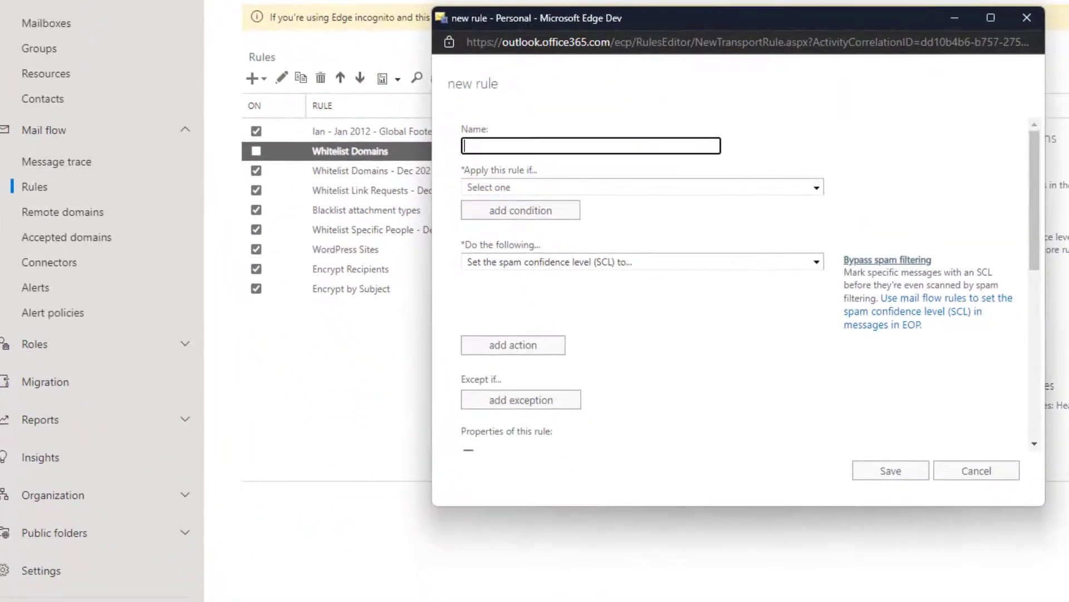
{"action": "left_click", "coordinate": [476, 156]}
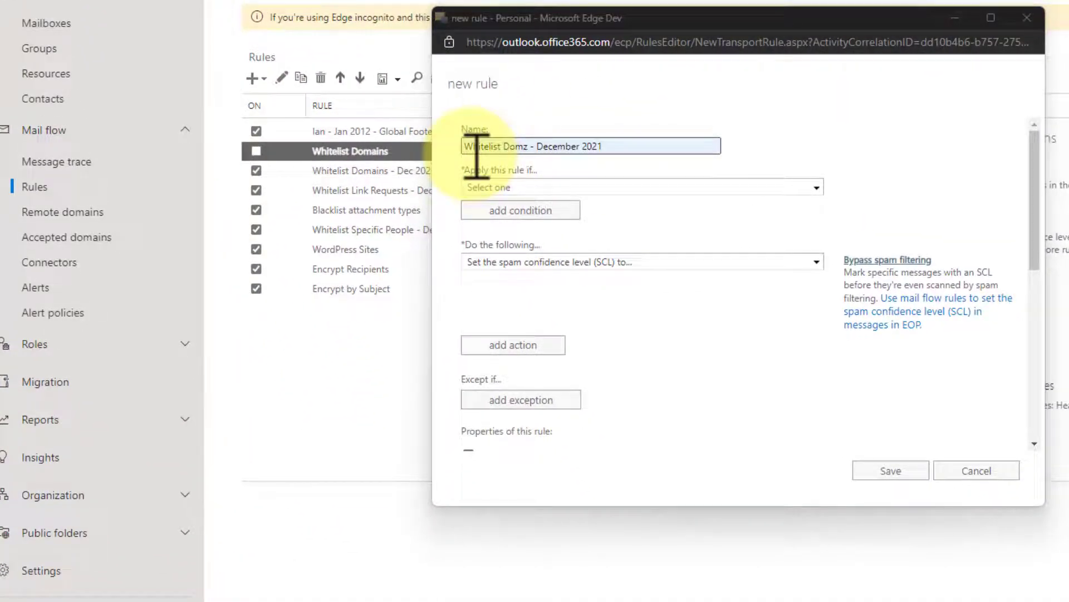
{"action": "left_click", "coordinate": [489, 188]}
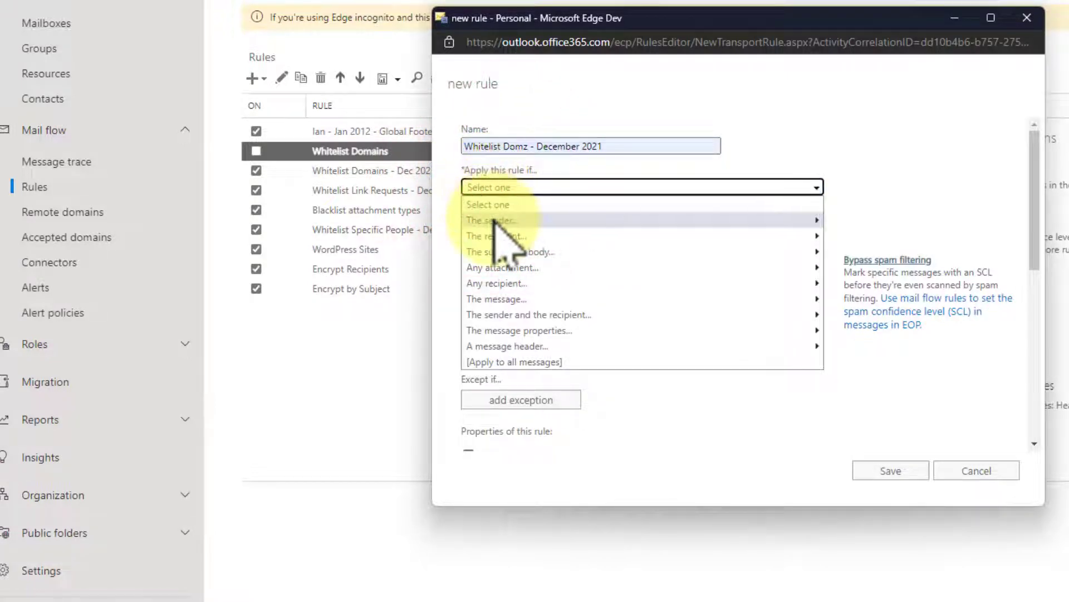
{"action": "mouse_move", "coordinate": [495, 220]}
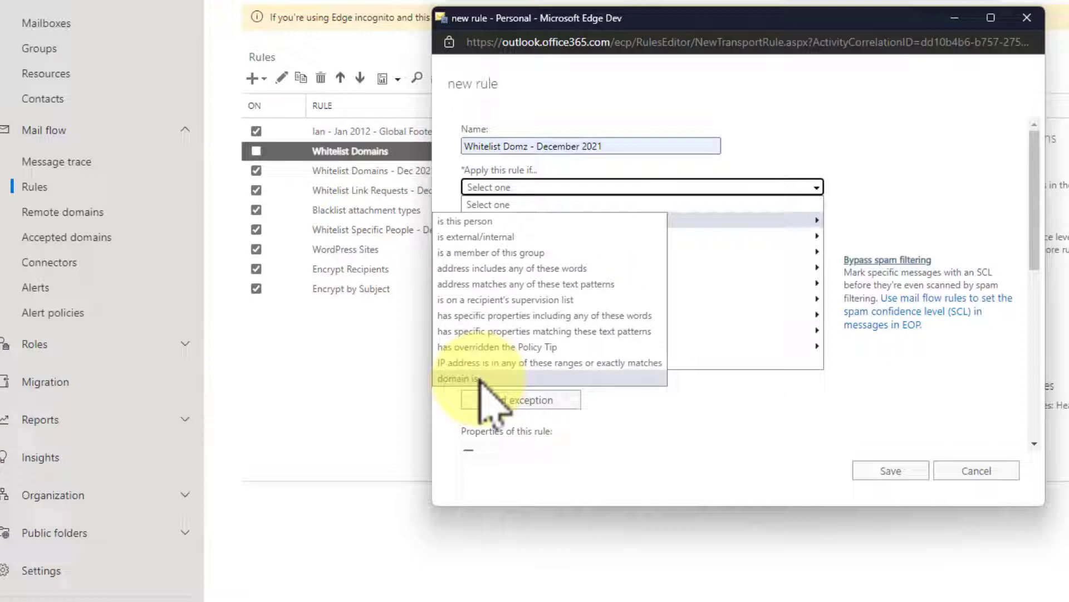
{"action": "left_click", "coordinate": [478, 379]}
{"action": "left_click", "coordinate": [635, 239]}
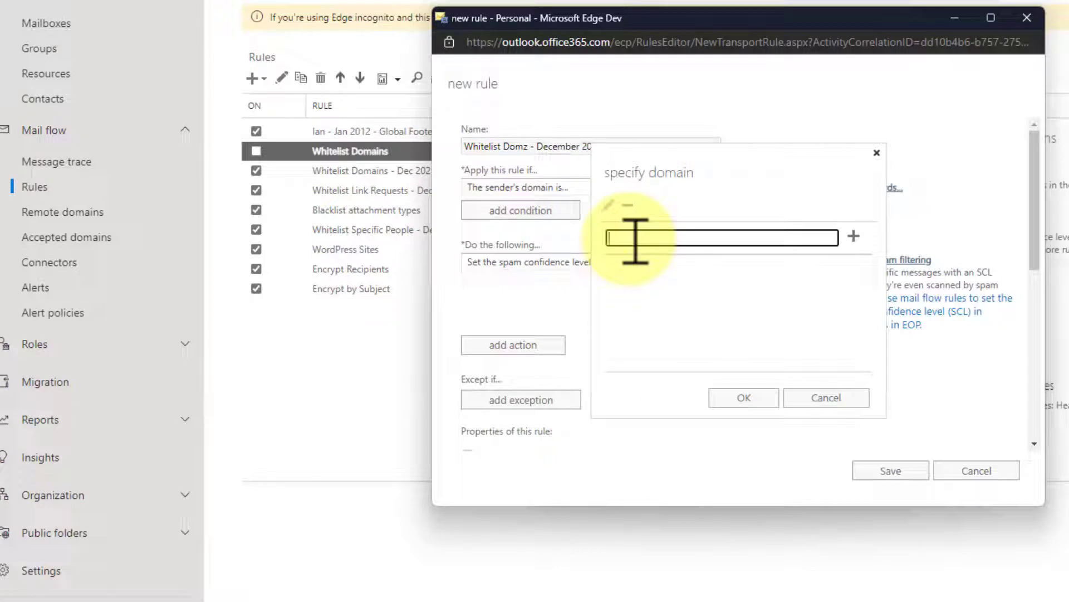
- Enter ebay.com as the first sender domain in the domain list
{"action": "type", "text": "ebay"}
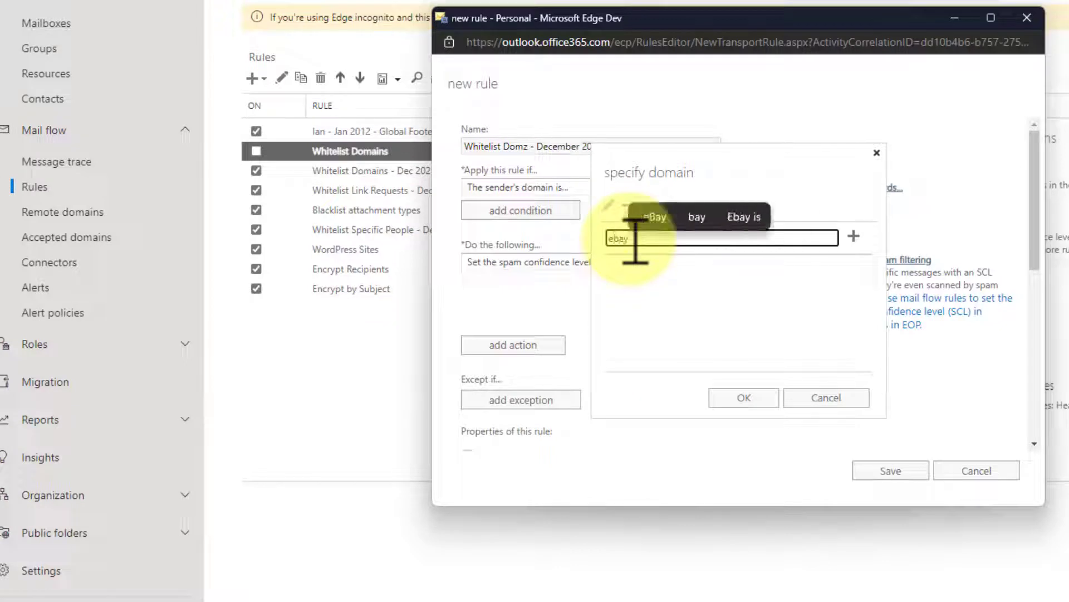
{"action": "type", "text": ".com"}
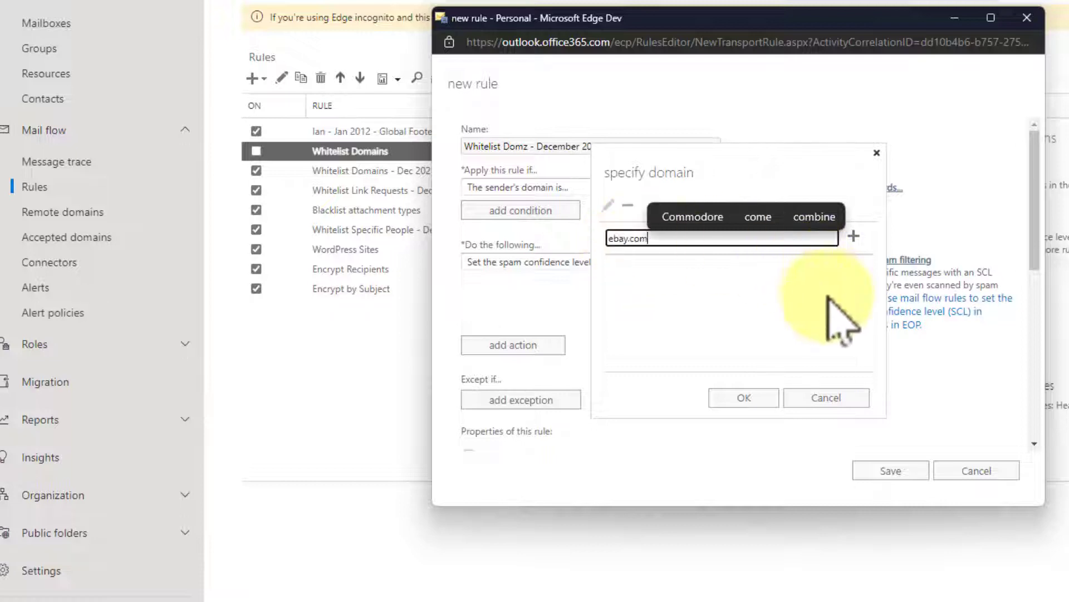
{"action": "left_click", "coordinate": [810, 170]}
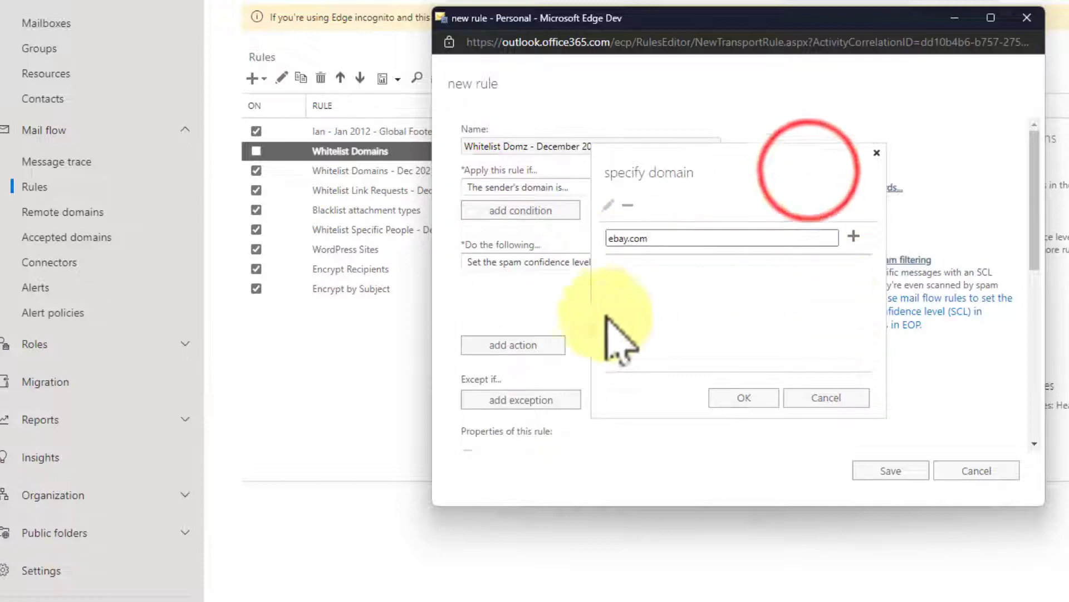
{"action": "left_click", "coordinate": [735, 396]}
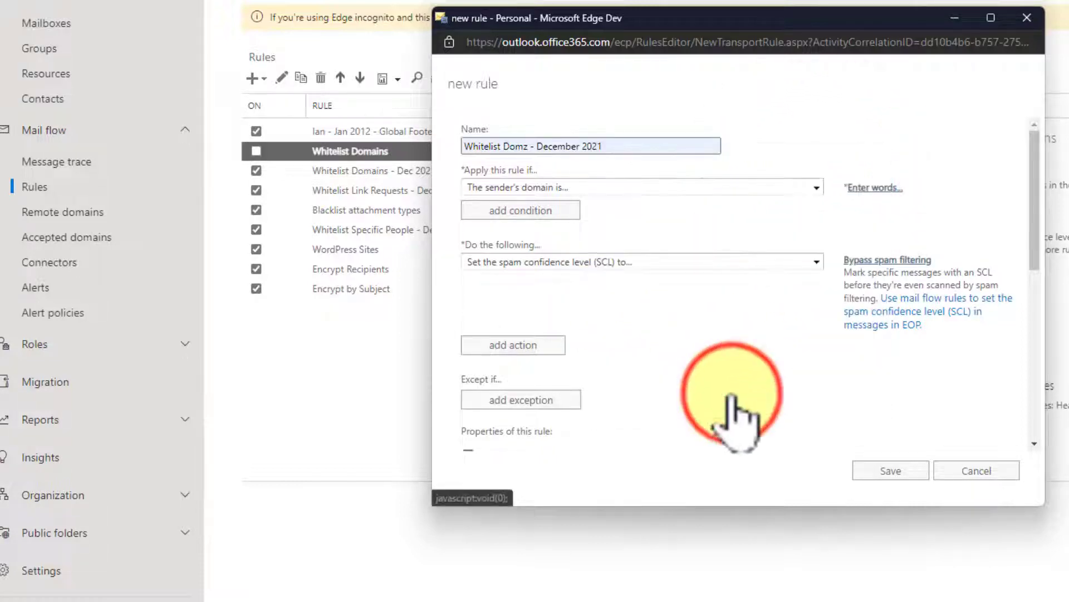
{"action": "left_click", "coordinate": [875, 187]}
{"action": "left_click", "coordinate": [718, 237]}
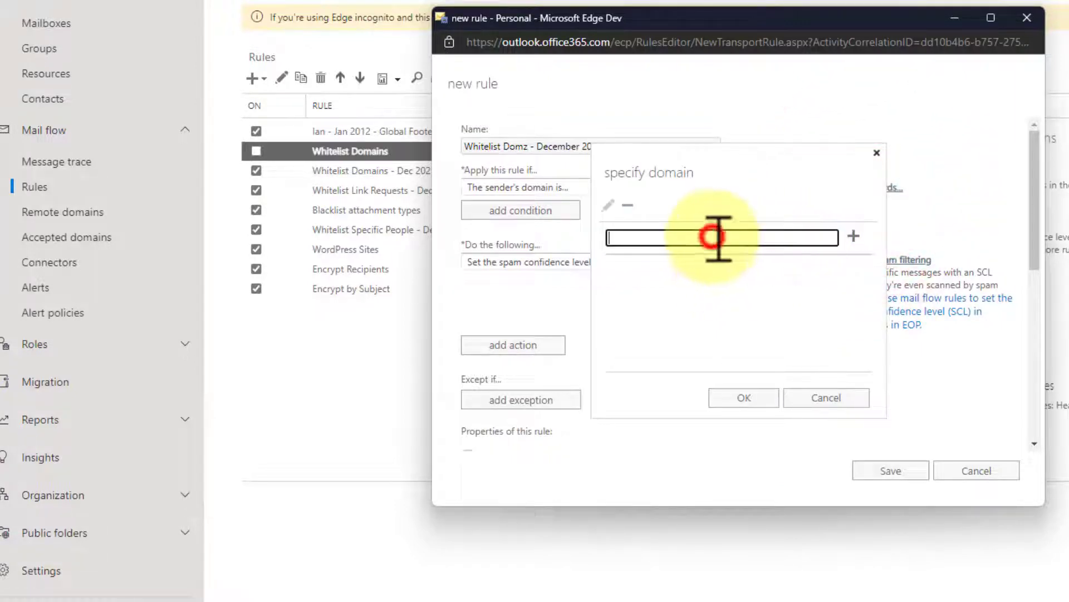
{"action": "type", "text": "ebay.com"}
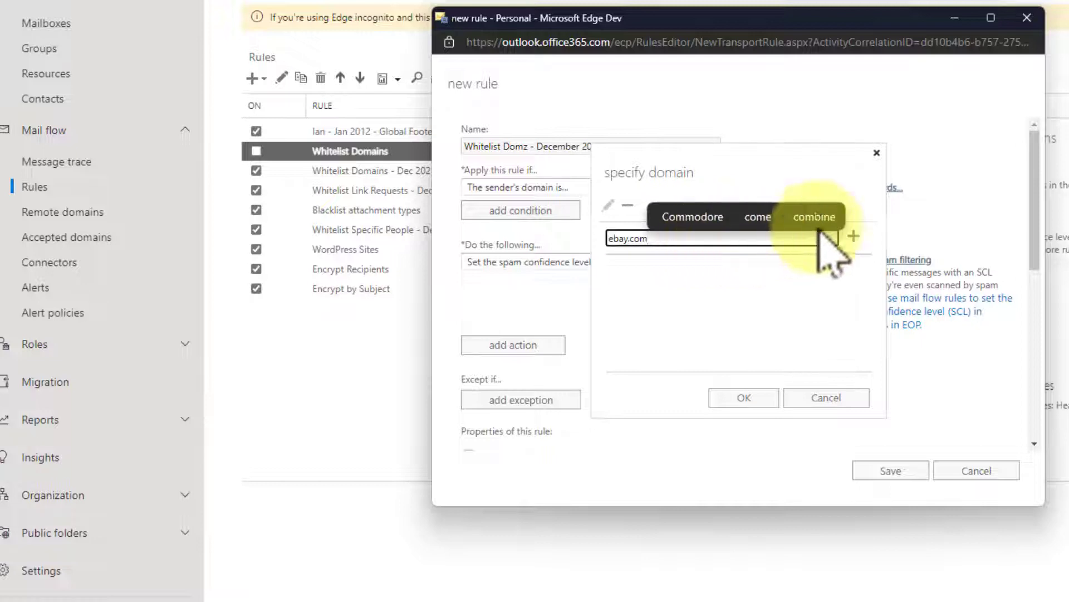
{"action": "left_click", "coordinate": [853, 233]}
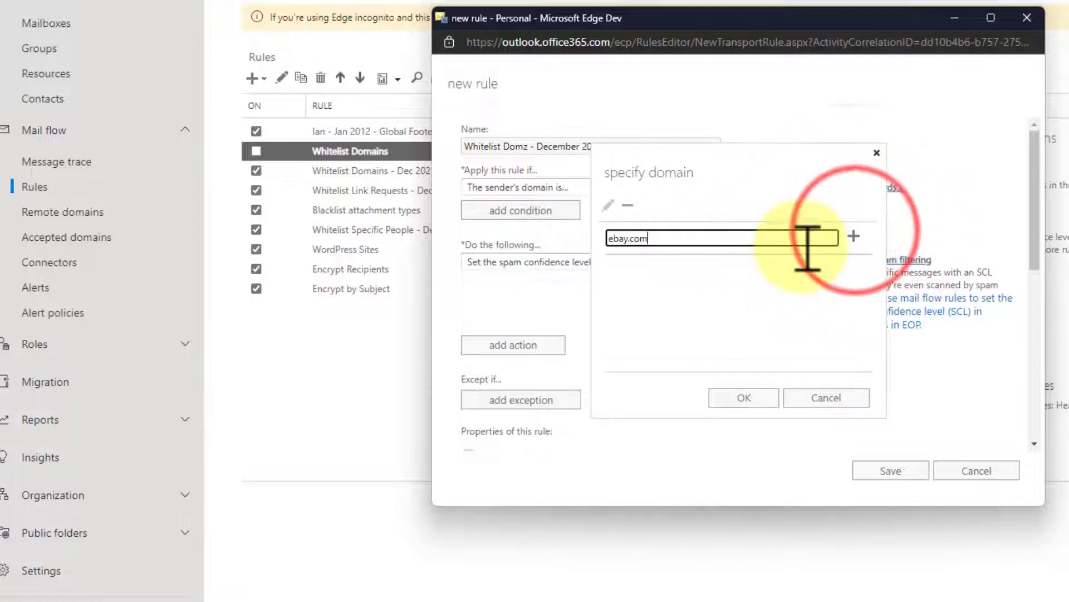
{"action": "left_click", "coordinate": [854, 236]}
- Add orange.co.uk and cnn.com as sender domains and confirm all three
{"action": "left_click", "coordinate": [737, 238]}
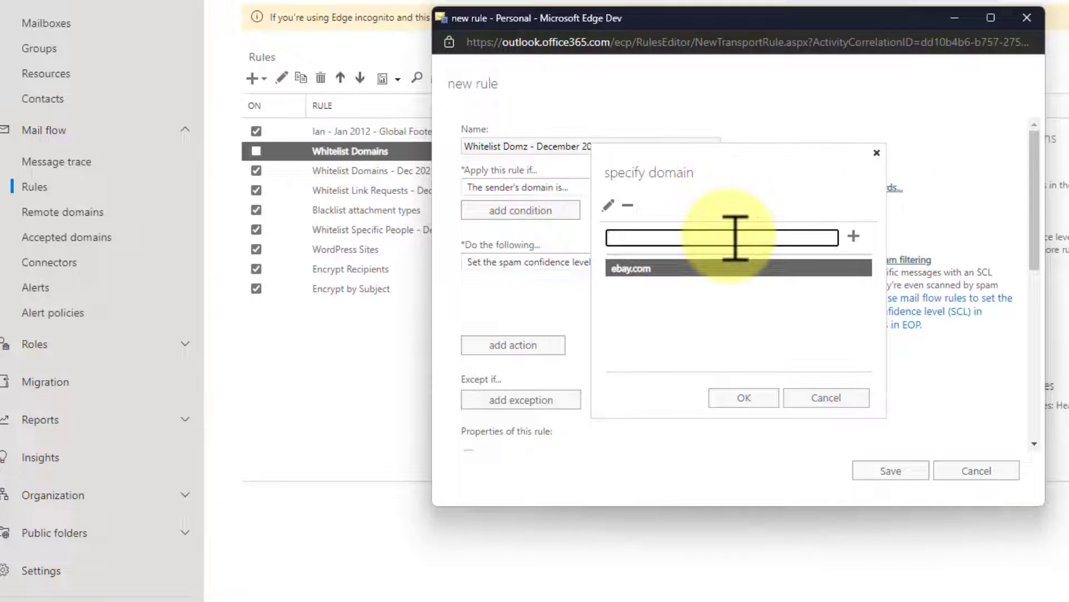
{"action": "type", "text": "orang"}
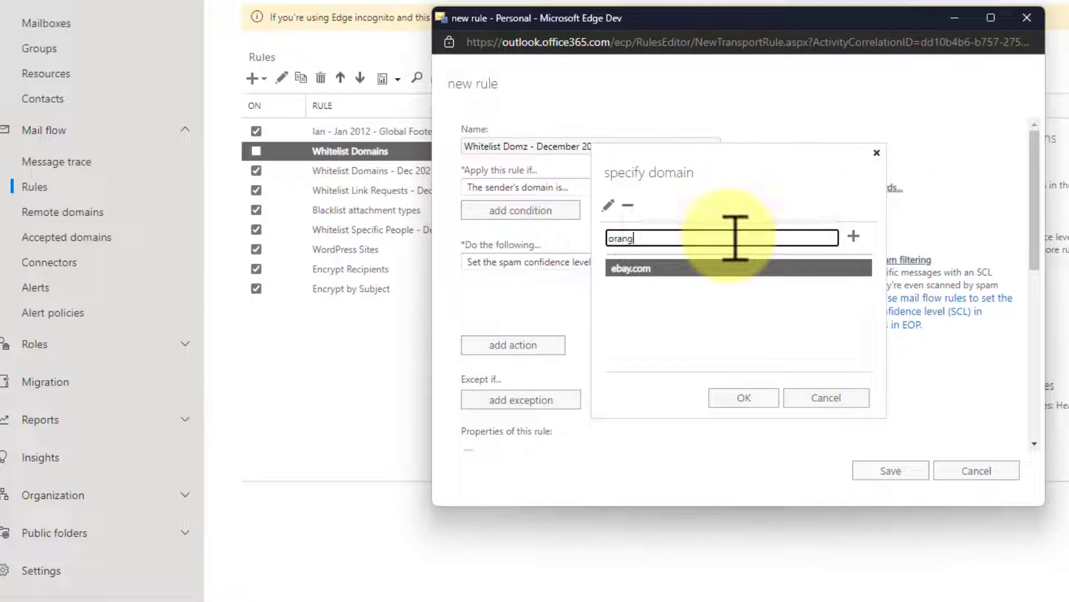
{"action": "type", "text": "e.co.uk"}
{"action": "left_click", "coordinate": [854, 235]}
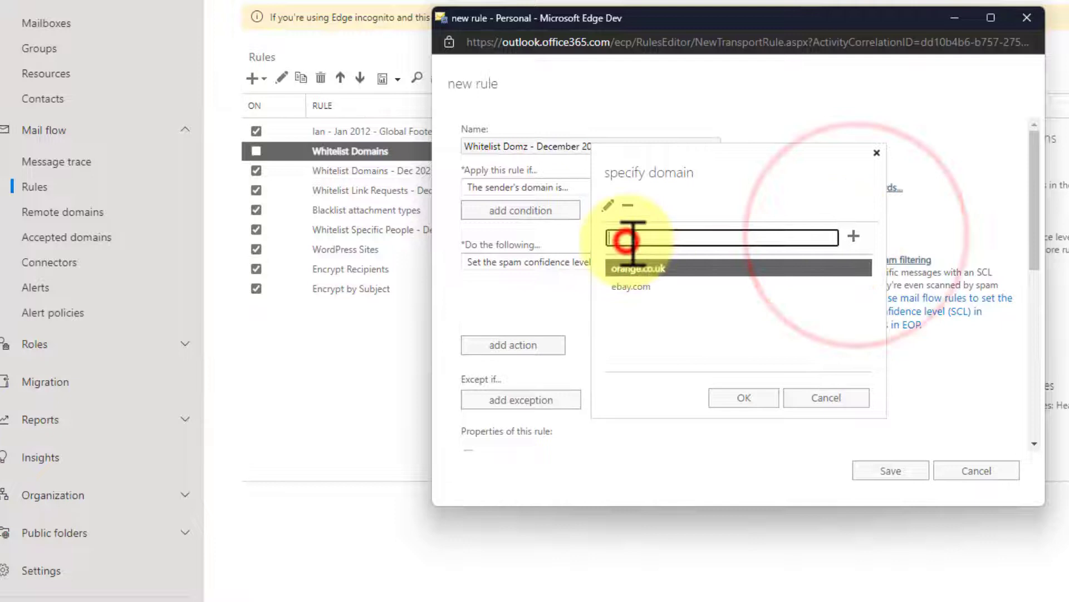
{"action": "left_click", "coordinate": [633, 240]}
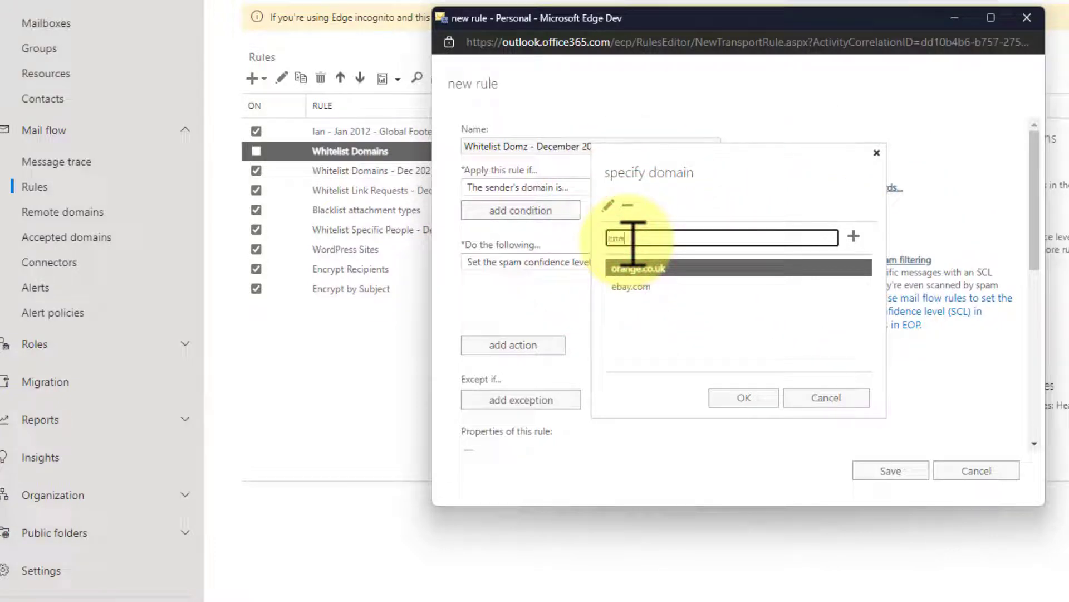
{"action": "type", "text": "cnn.com"}
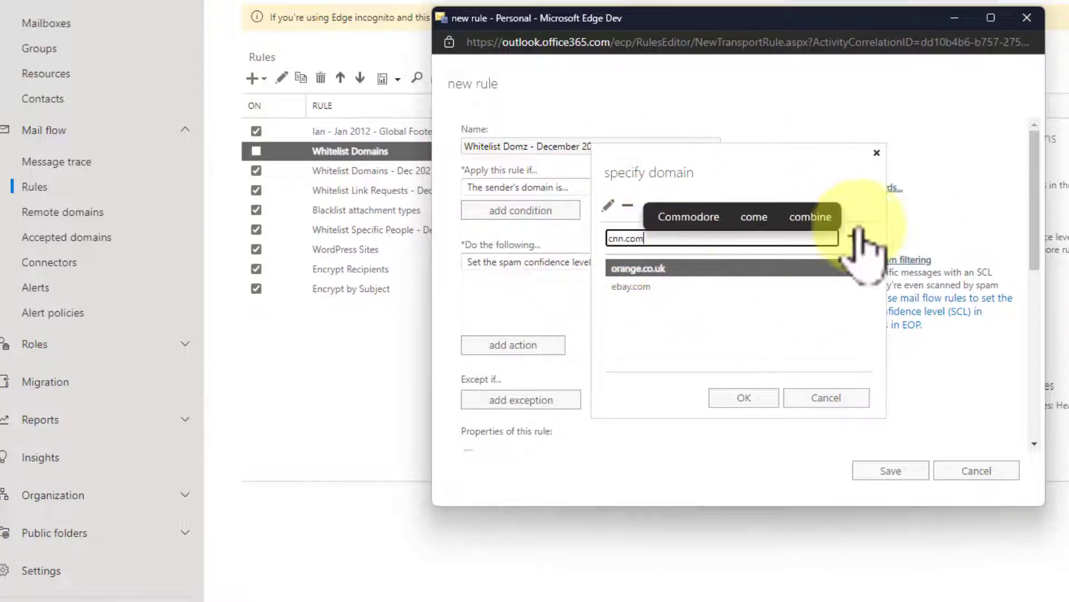
{"action": "left_click", "coordinate": [855, 234]}
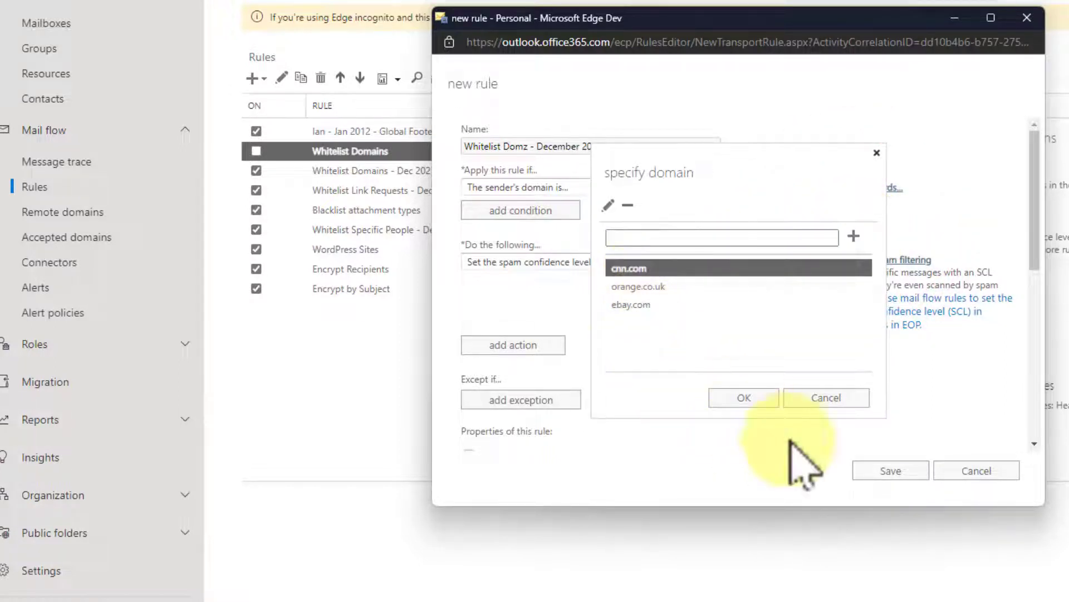
{"action": "left_click", "coordinate": [752, 398]}
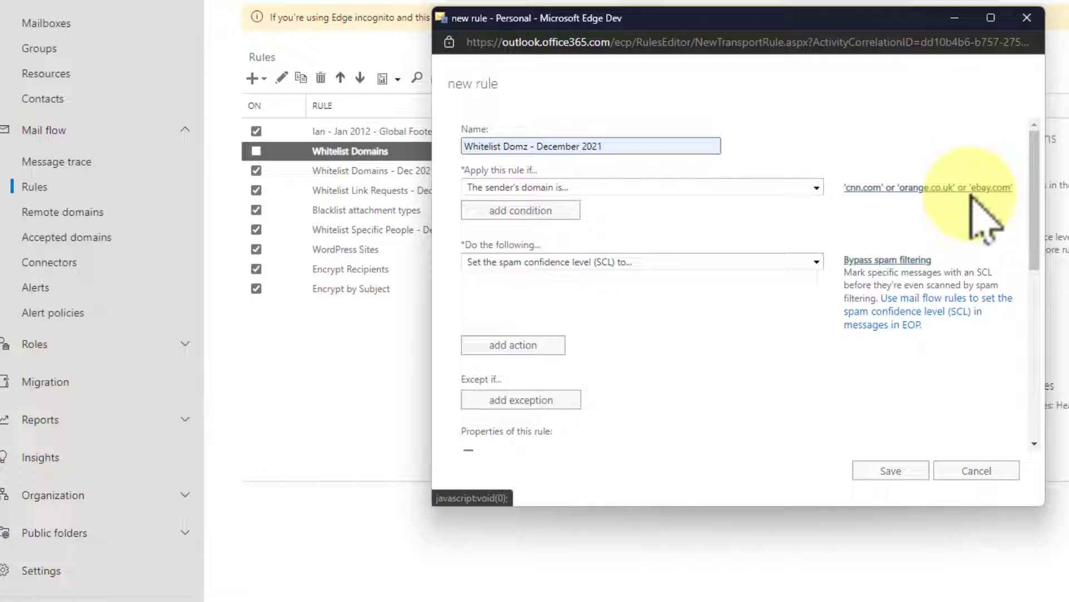
- Add a second condition checking whether the Authentication-Results message header includes any given words
{"action": "left_click", "coordinate": [513, 210]}
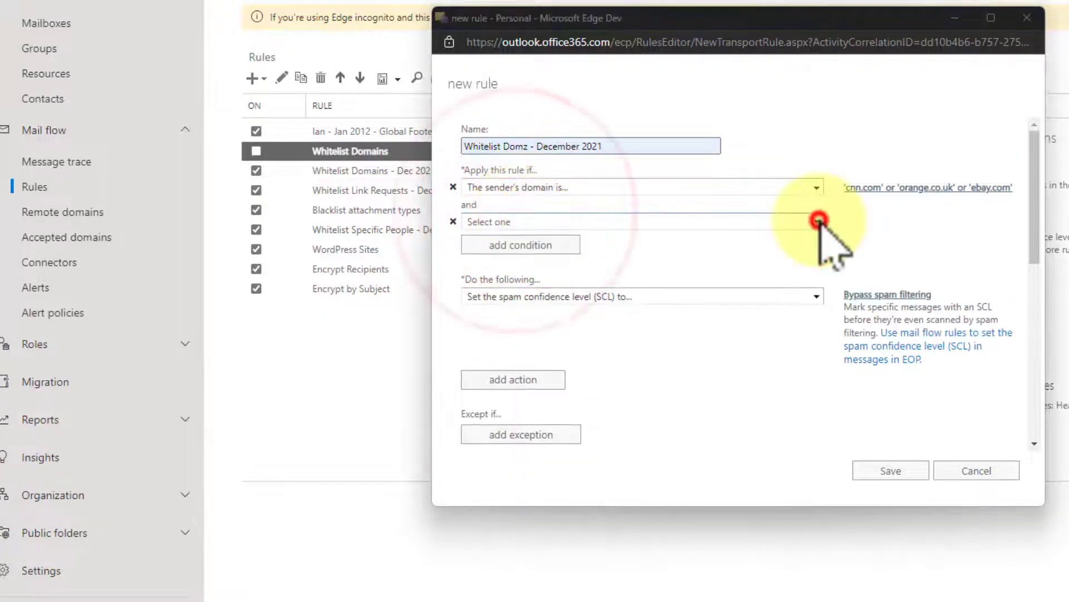
{"action": "left_click", "coordinate": [817, 222]}
{"action": "mouse_move", "coordinate": [577, 387]}
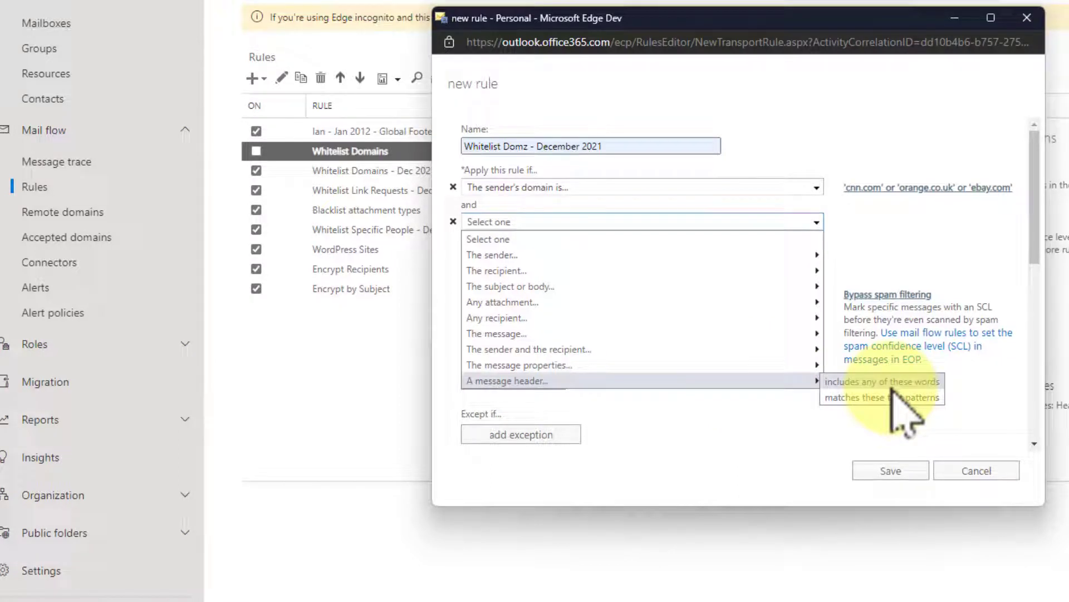
{"action": "left_click", "coordinate": [891, 385]}
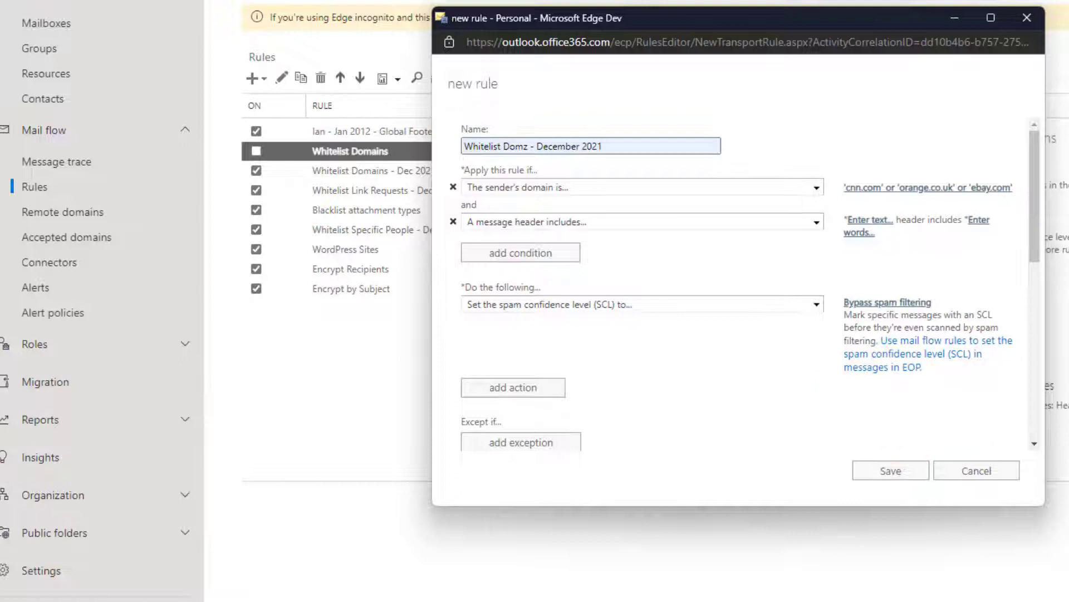
{"action": "left_click", "coordinate": [870, 219]}
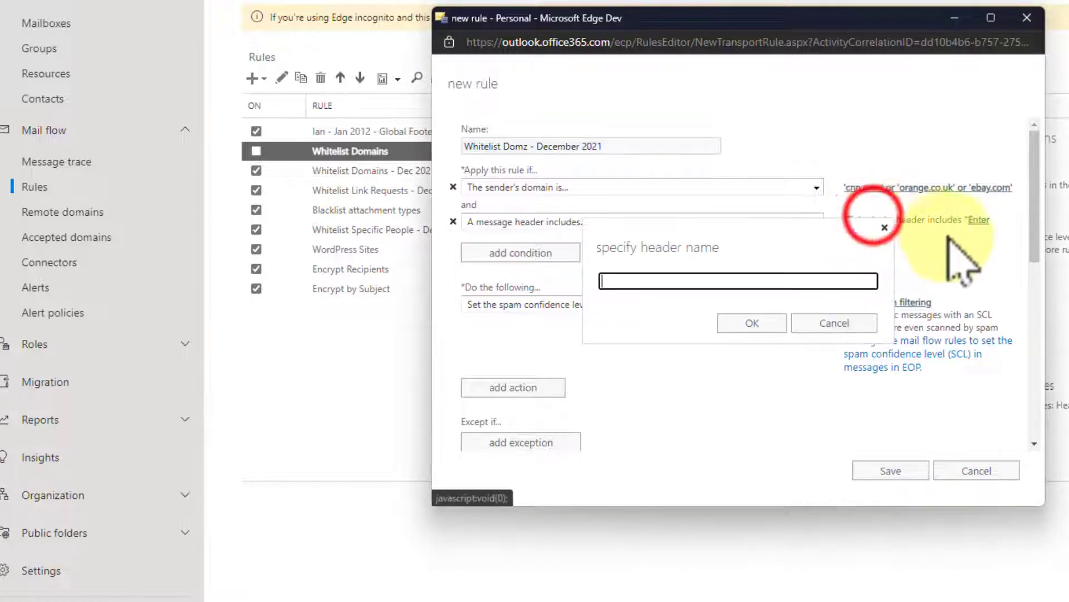
{"action": "type", "text": "Authentication-Results"}
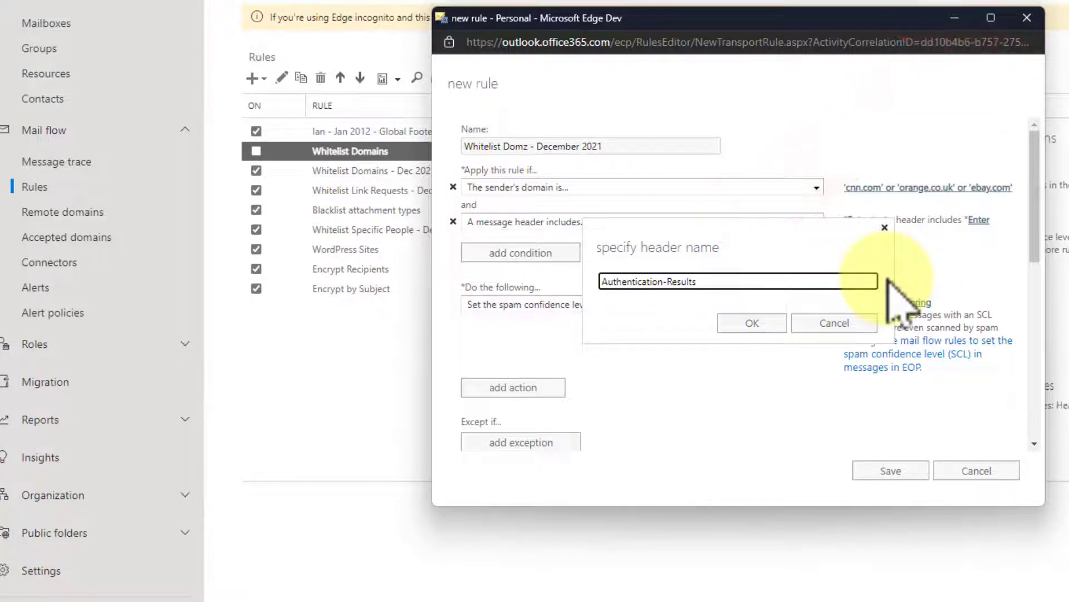
{"action": "left_click", "coordinate": [768, 329]}
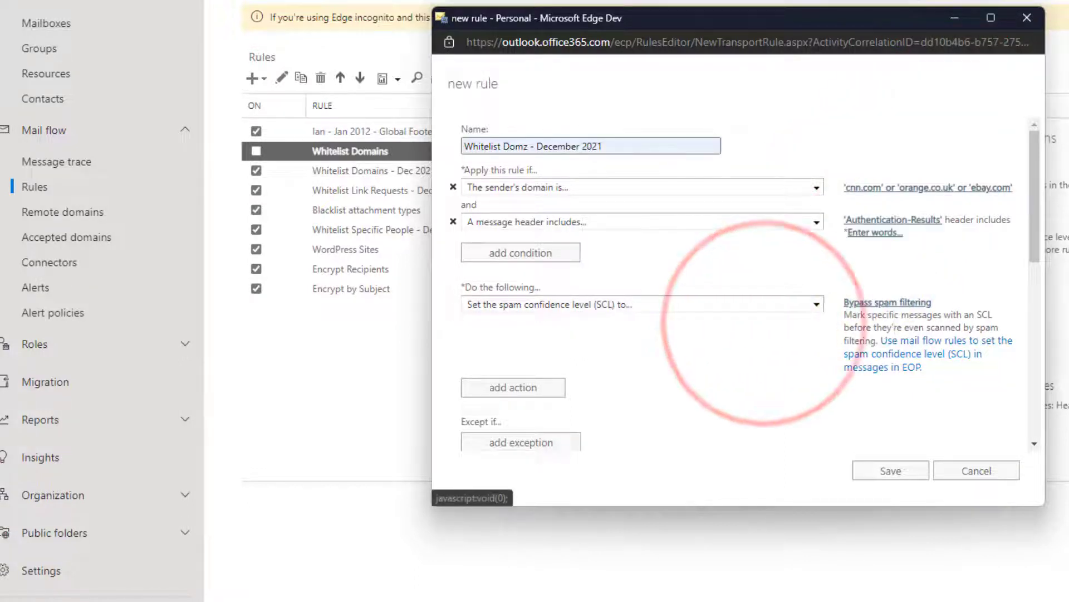
- Make the Authentication-Results header condition match dmarc=pass or dmarc=bestguesspass
{"action": "left_click", "coordinate": [884, 233]}
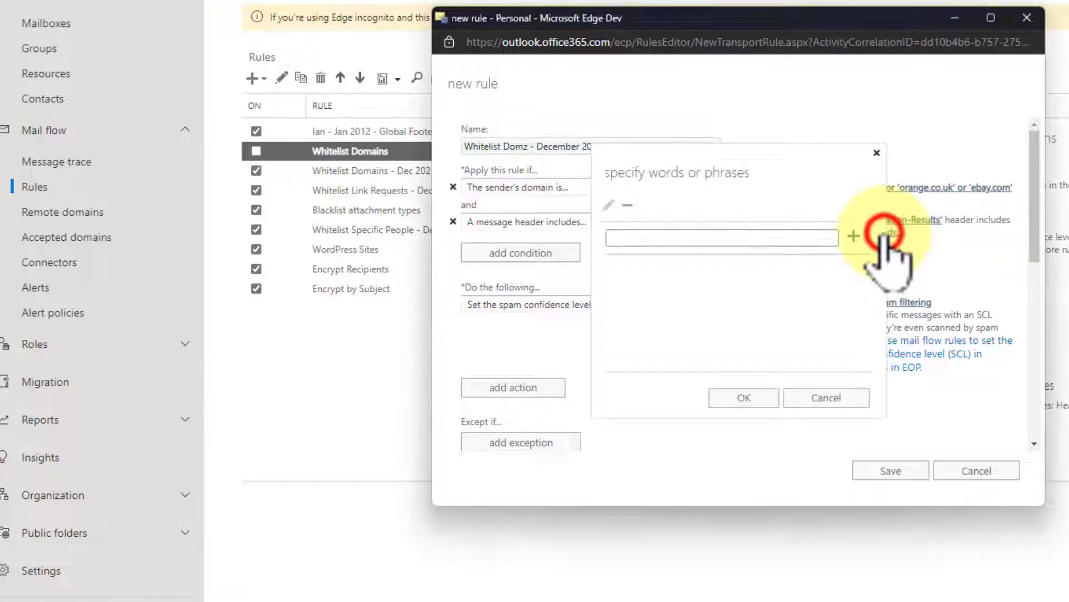
{"action": "left_click", "coordinate": [747, 237]}
{"action": "type", "text": "dmarc=pass"}
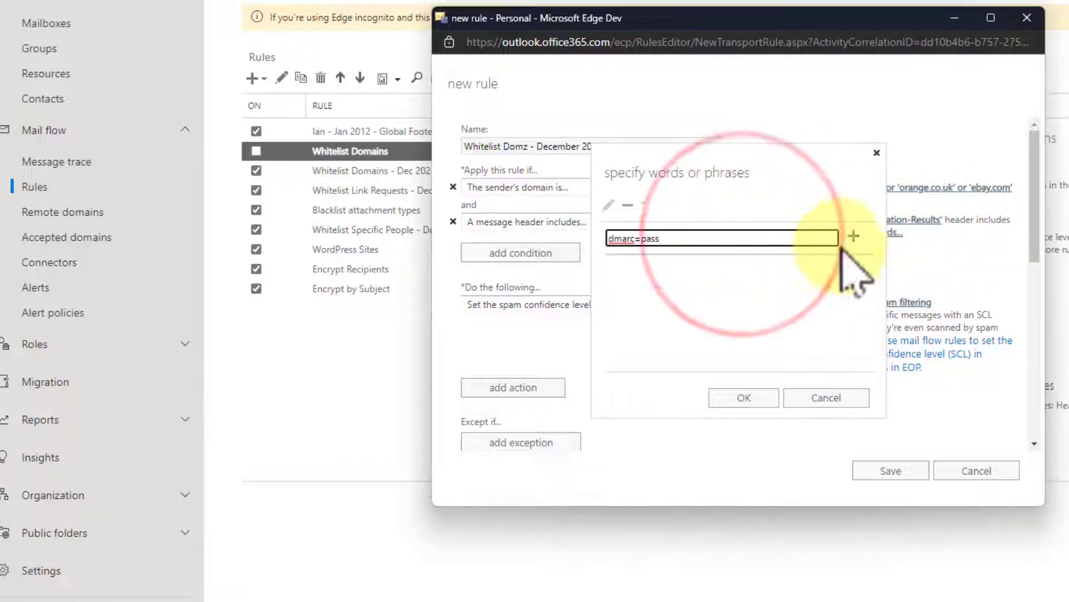
{"action": "left_click", "coordinate": [854, 235]}
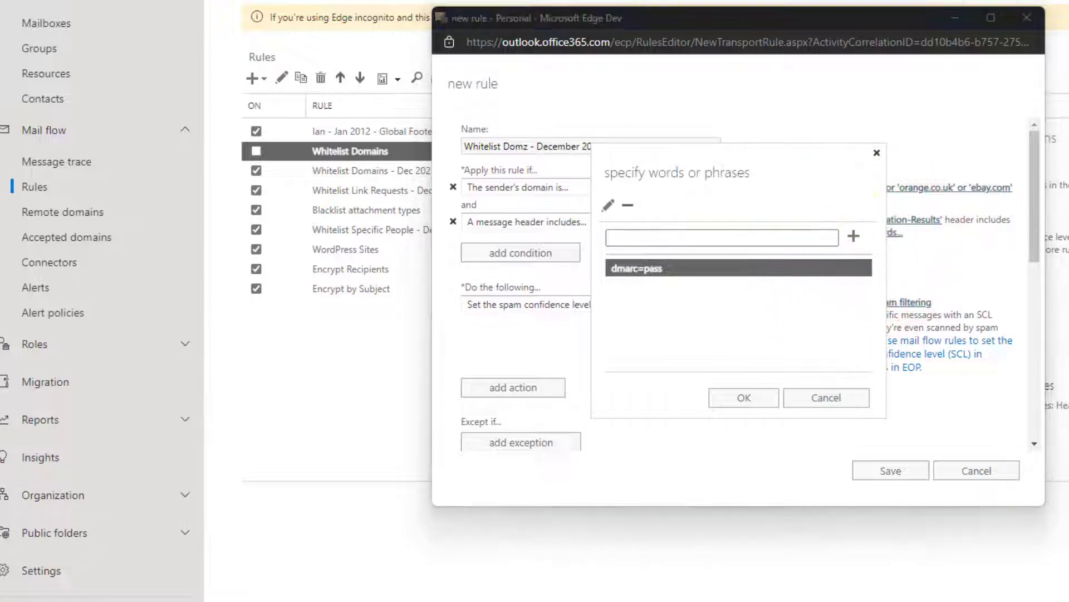
{"action": "left_click", "coordinate": [621, 239]}
{"action": "type", "text": "dmarc=bestguesspass"}
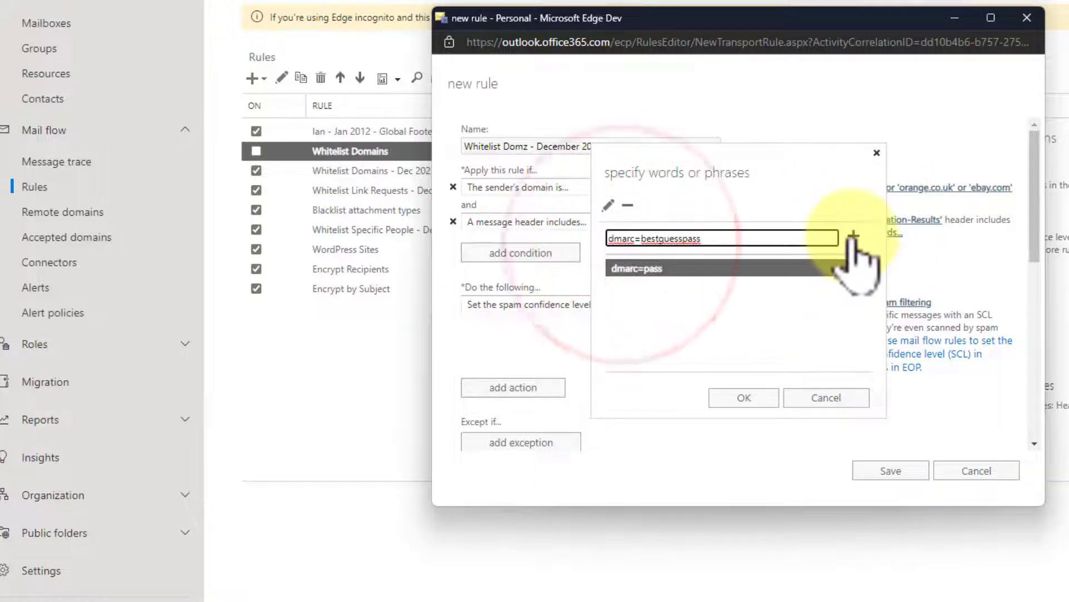
{"action": "left_click", "coordinate": [854, 236]}
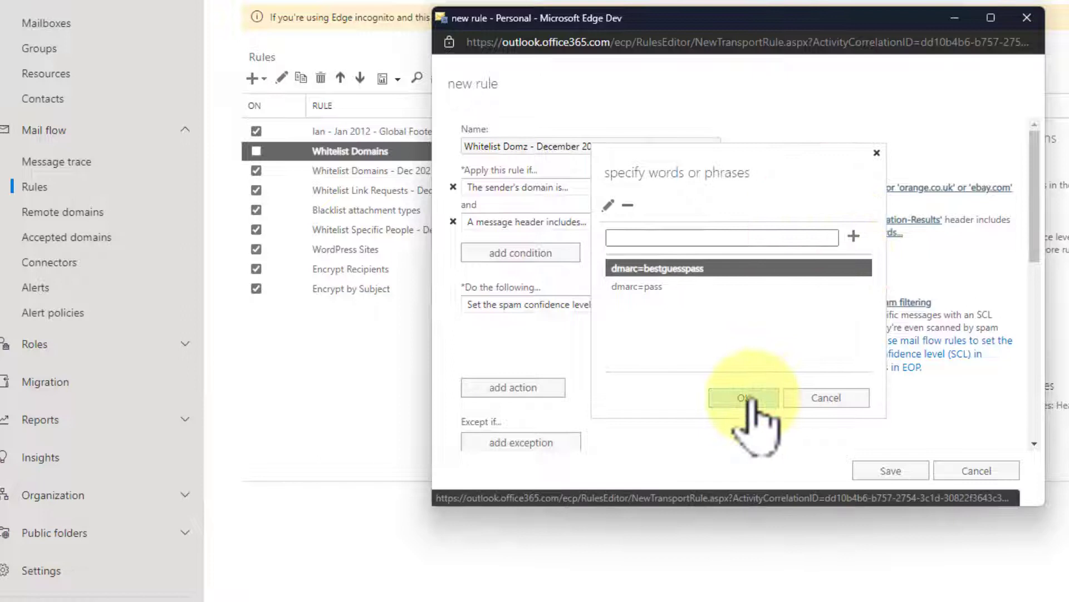
{"action": "left_click", "coordinate": [746, 398]}
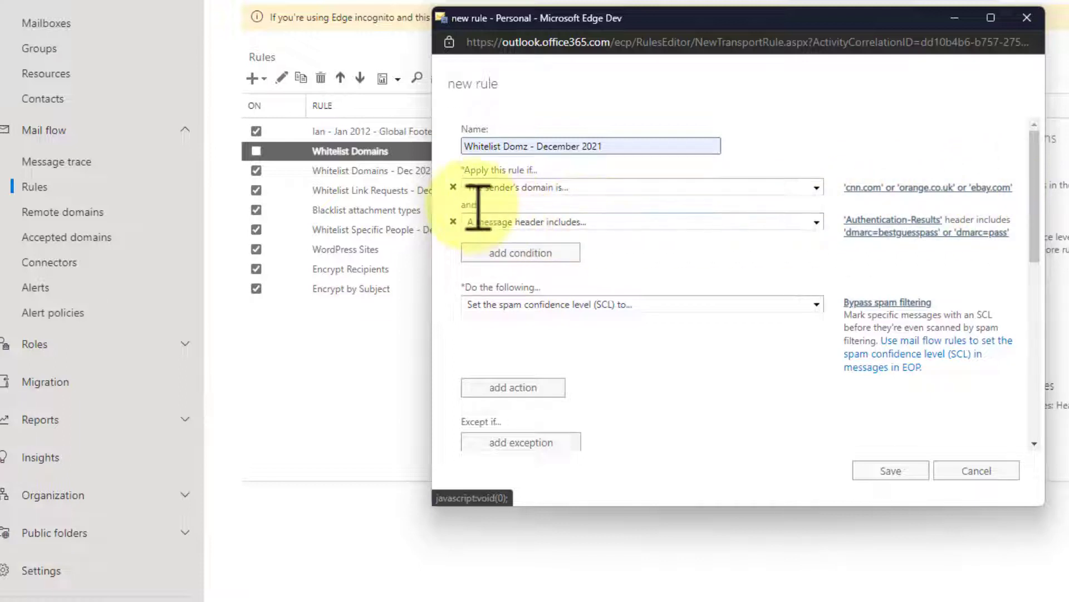
{"action": "left_click_drag", "start_coordinate": [472, 204], "coordinate": [452, 206]}
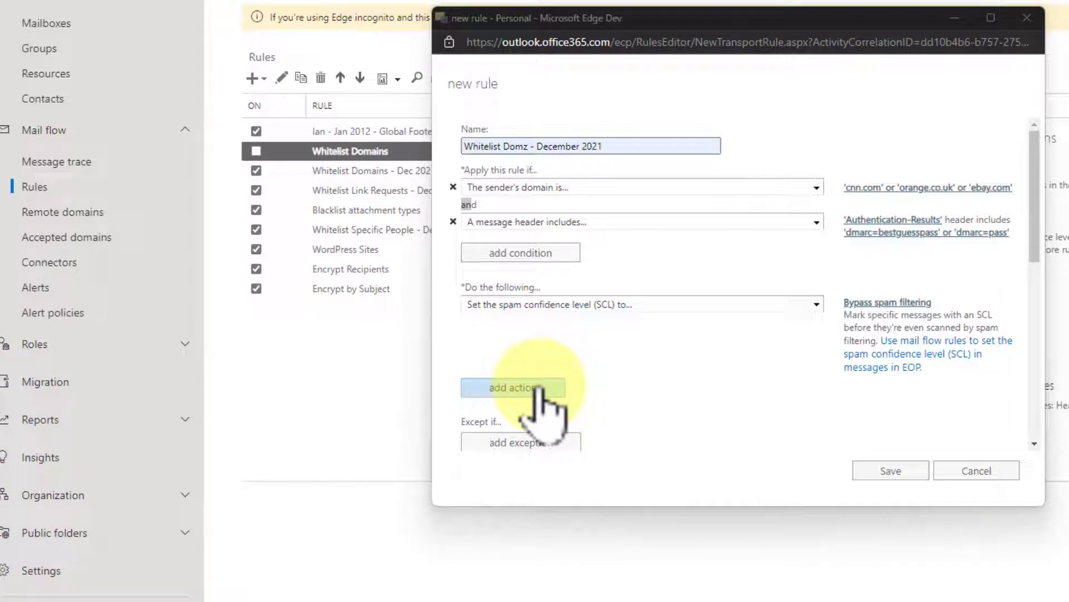
- Add a second action that sets the X-ETR message header
{"action": "left_click", "coordinate": [537, 388]}
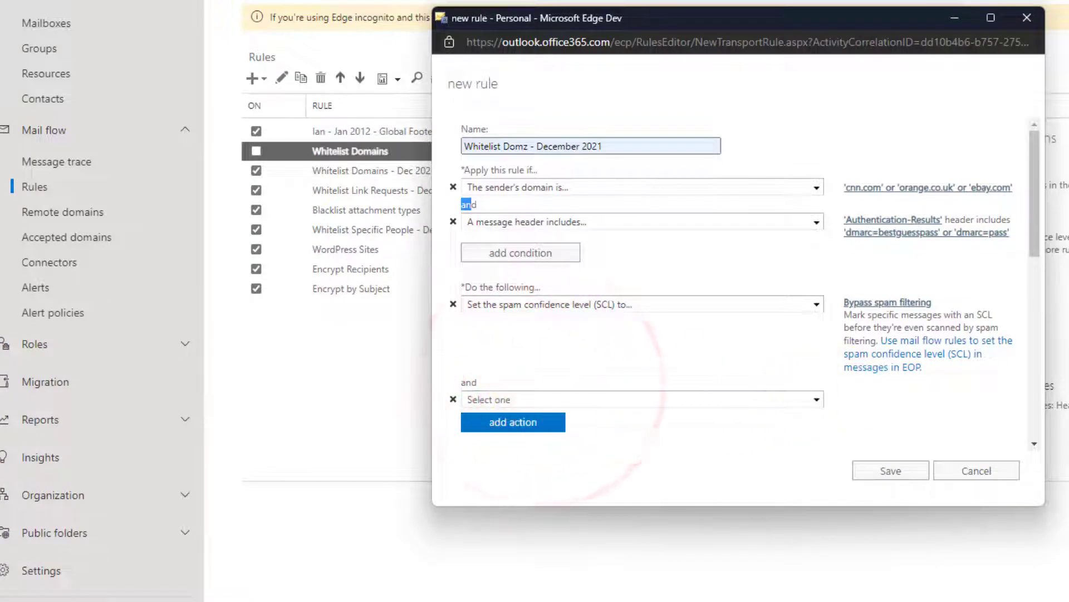
{"action": "left_click", "coordinate": [659, 399]}
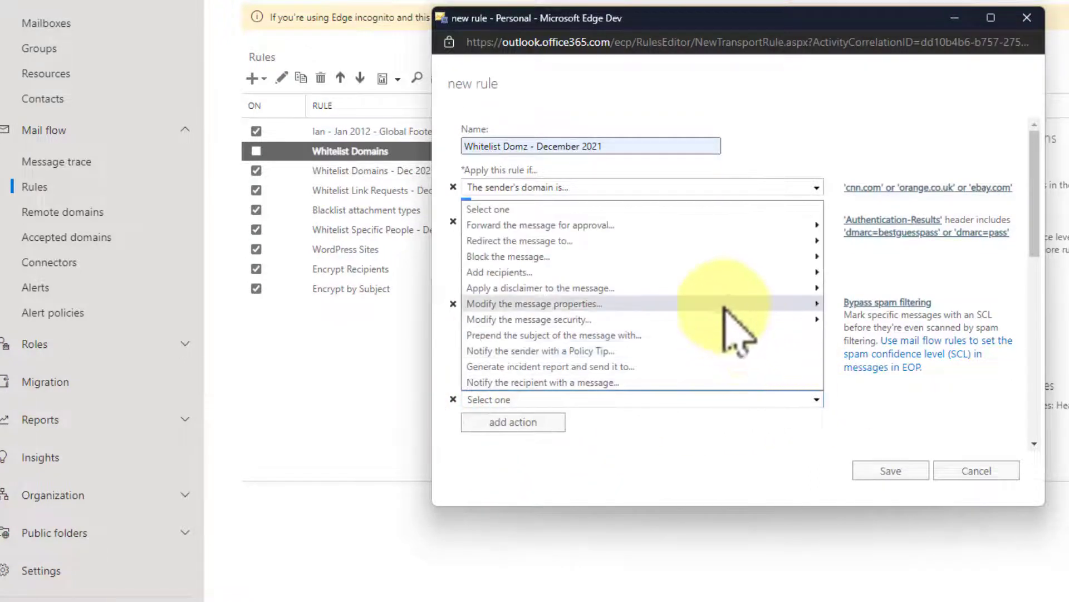
{"action": "mouse_move", "coordinate": [720, 304]}
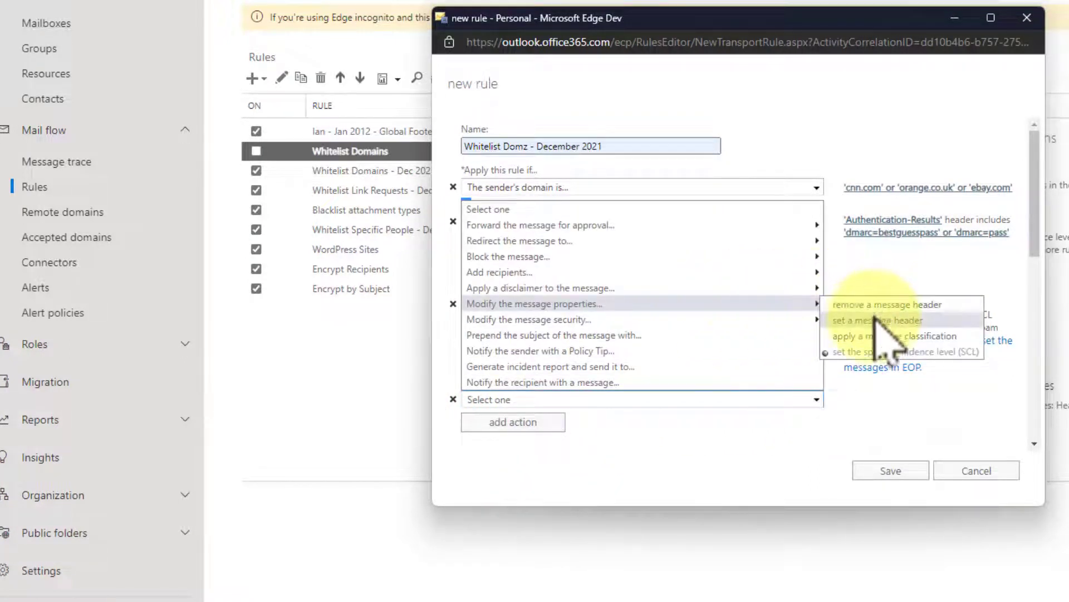
{"action": "left_click", "coordinate": [908, 321]}
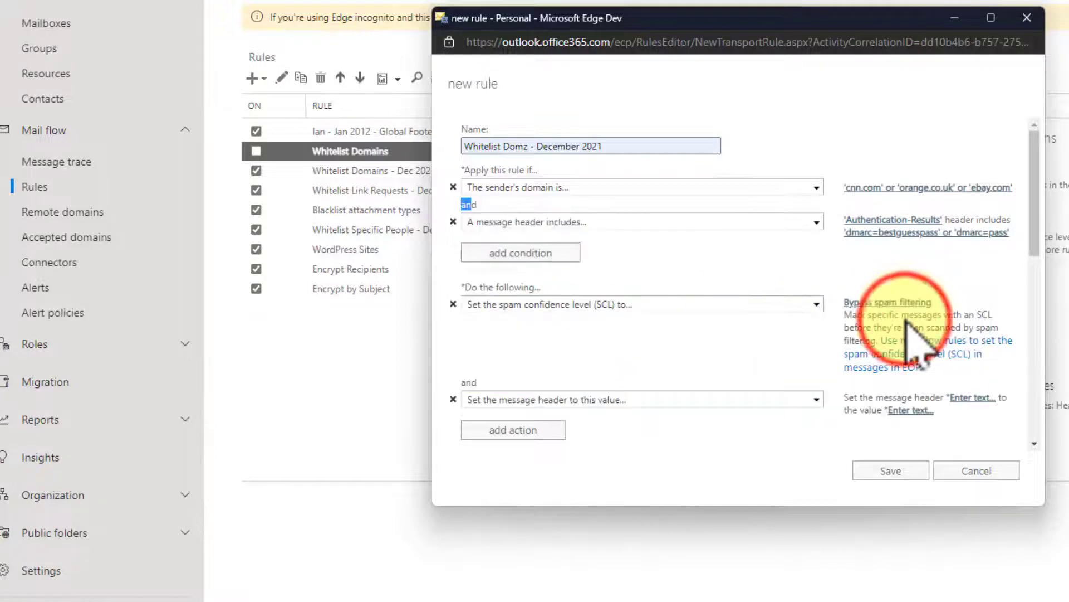
{"action": "type", "text": "X-ETR"}
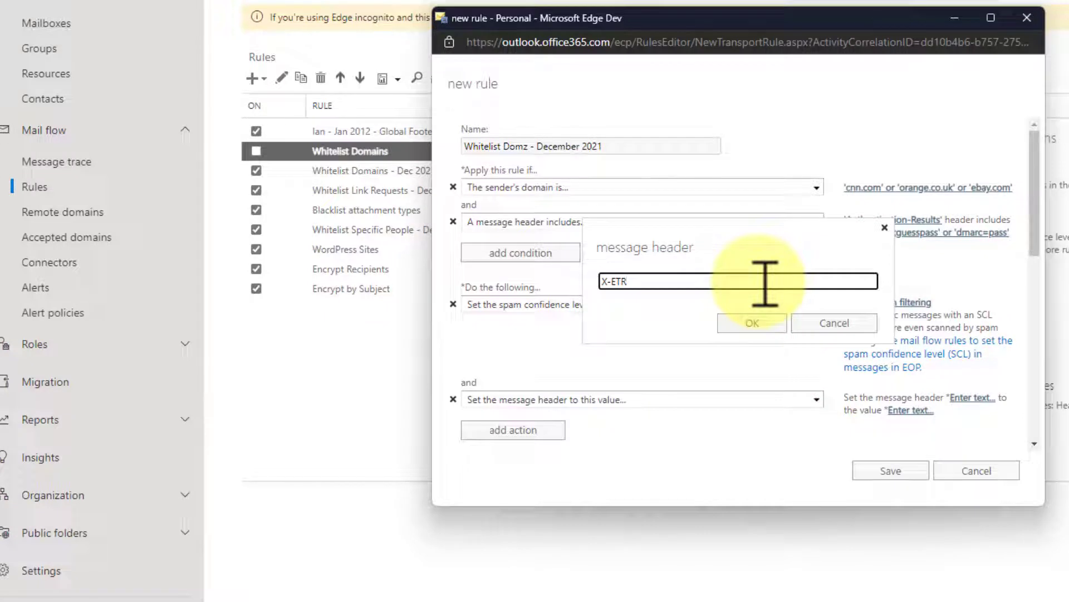
{"action": "left_click", "coordinate": [752, 324]}
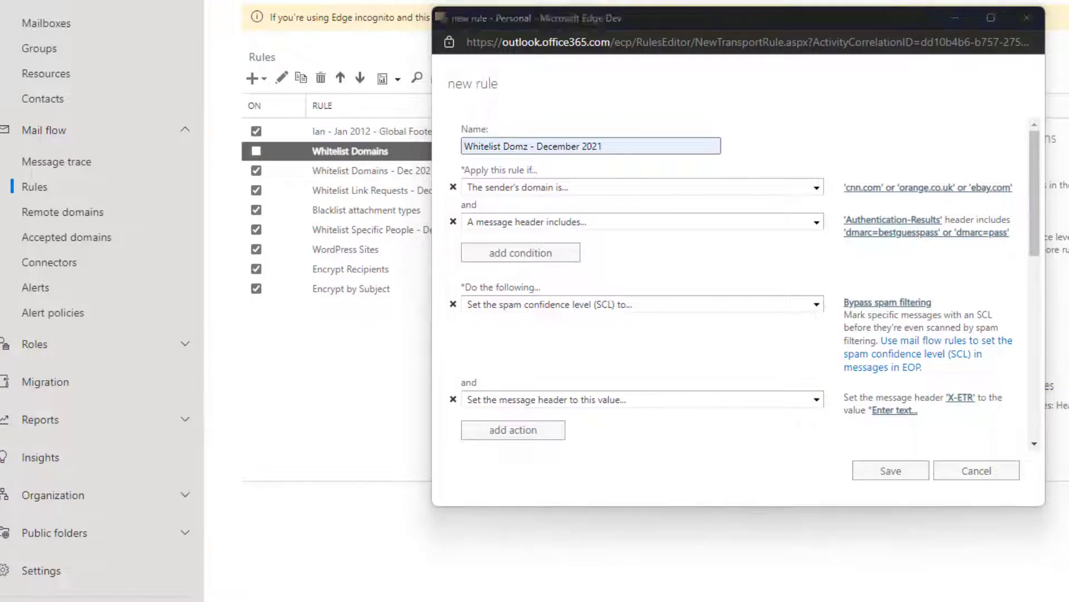
- Set the X-ETR value to 'Bypass spam filtering Whitelist Domz - Dec 2021' followed by a name
{"action": "left_click", "coordinate": [895, 410]}
{"action": "type", "text": "Bypass spam filtering"}
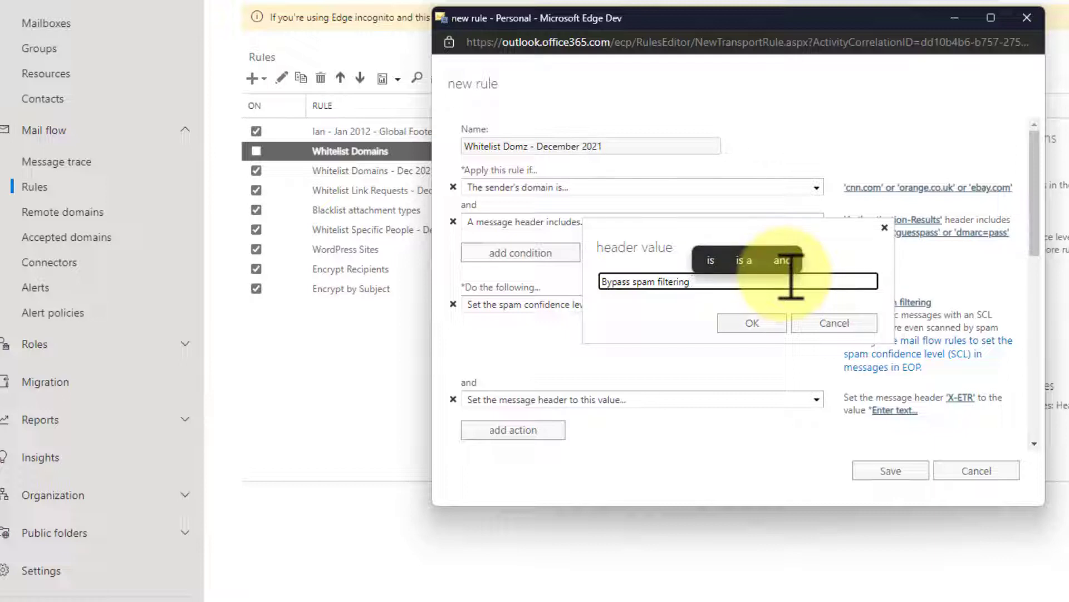
{"action": "type", "text": "Whitelsis"}
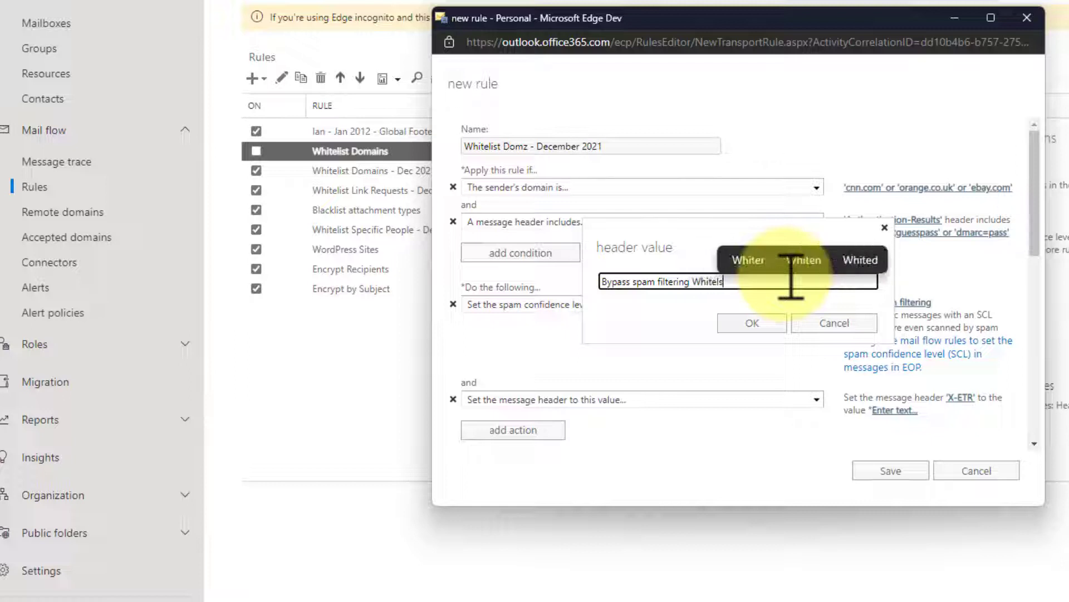
{"action": "key", "text": "BackSpace"}
{"action": "key", "text": "BackSpace"}
{"action": "key", "text": "BackSpace"}
{"action": "type", "text": "ist Do"}
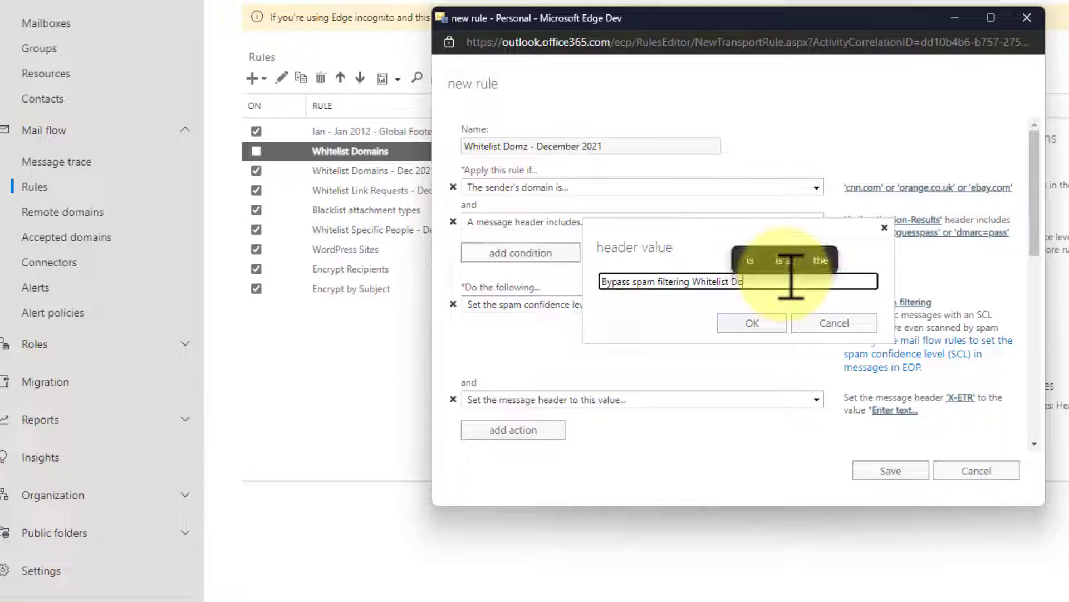
{"action": "type", "text": "mz - "}
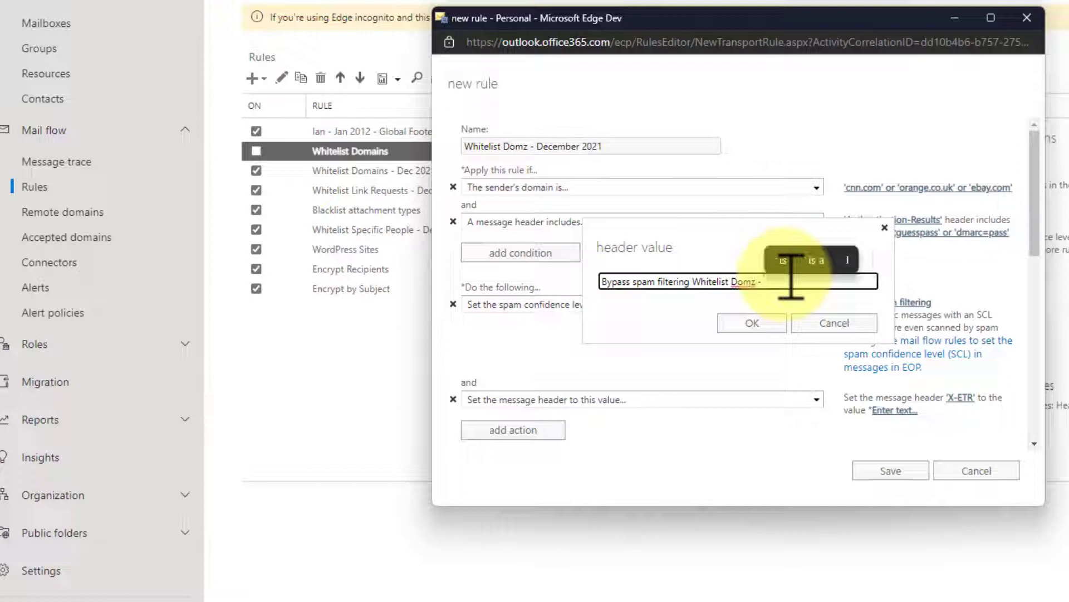
{"action": "type", "text": "Dec 2"}
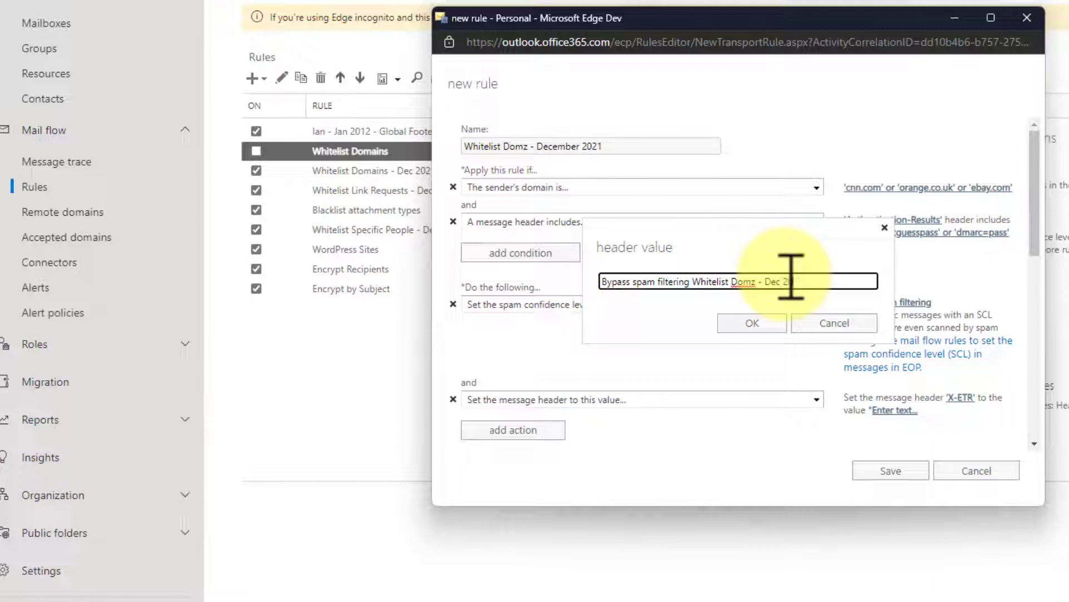
{"action": "type", "text": "021 - Jan M"}
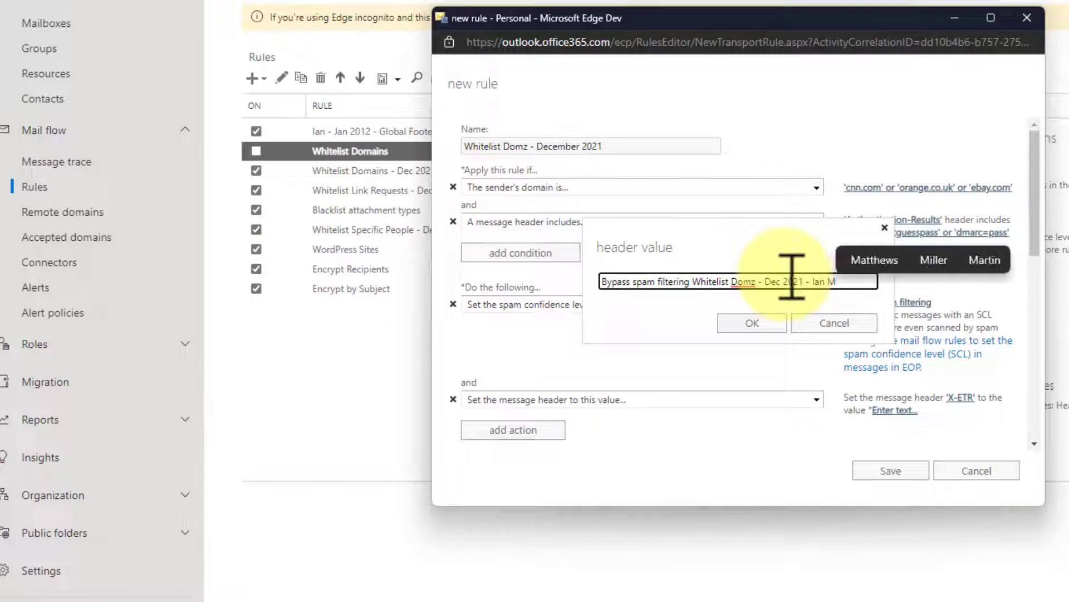
{"action": "left_click", "coordinate": [755, 323]}
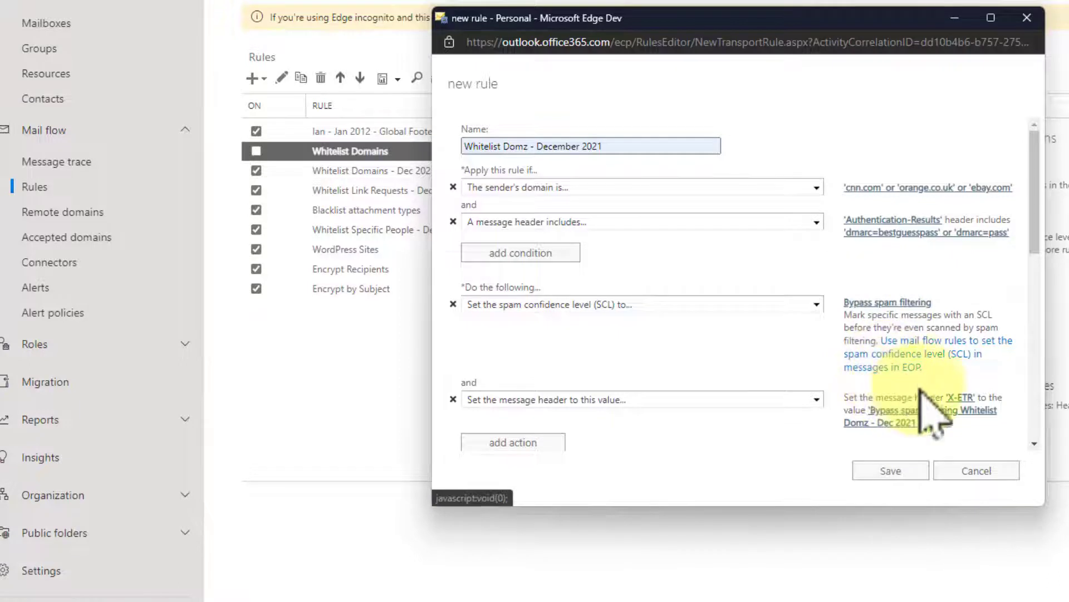
- Save the Whitelist Domz - December 2021 rule at priority 9, then select Blacklist attachment types
{"action": "scroll", "coordinate": [948, 212], "scroll_direction": "down", "scroll_amount": 3}
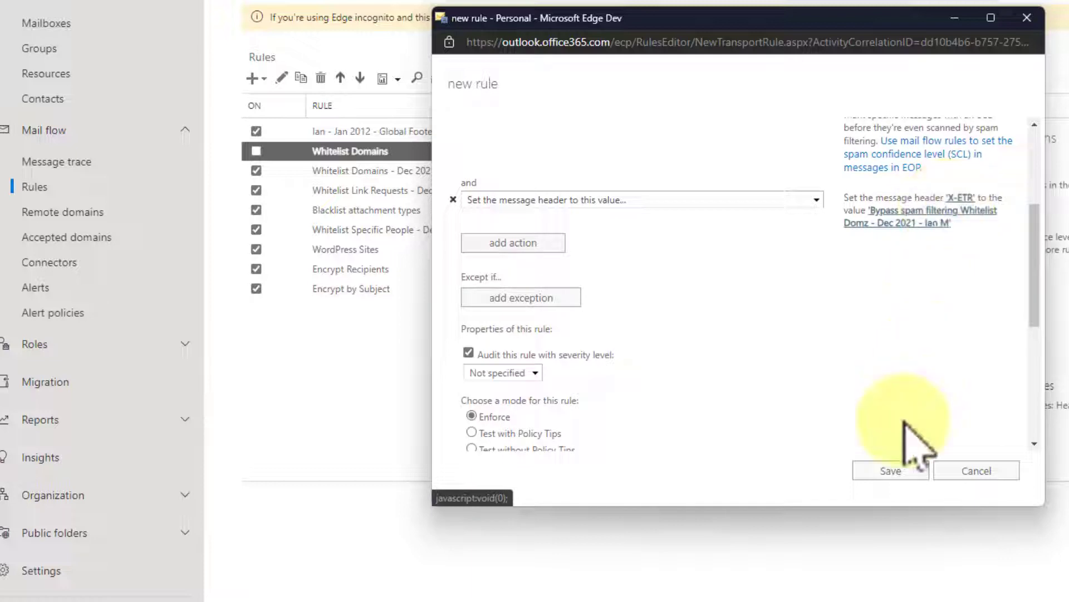
{"action": "left_click", "coordinate": [888, 471]}
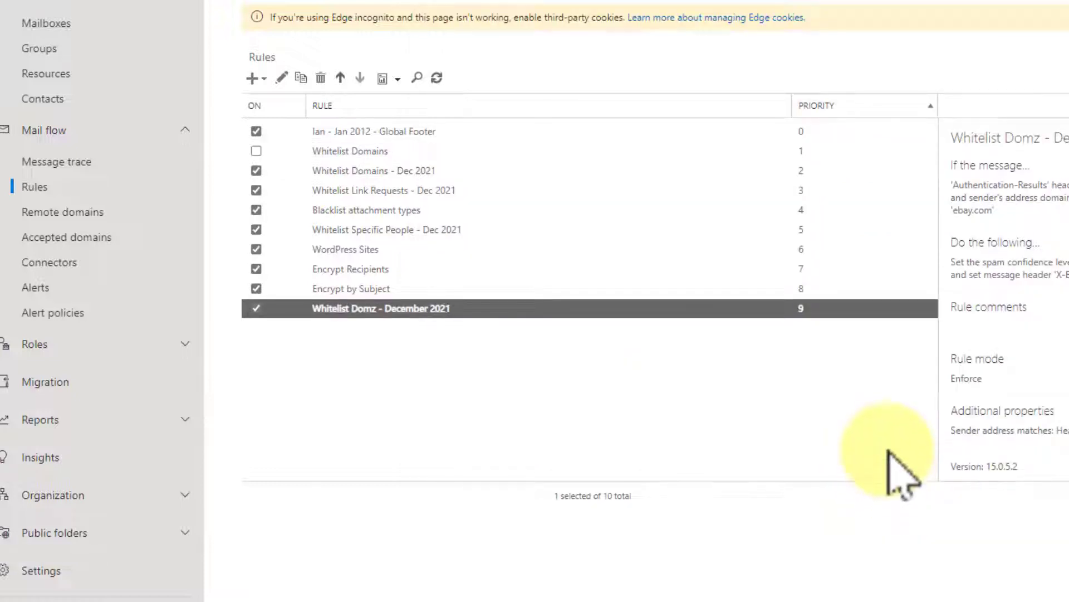
{"action": "left_click", "coordinate": [410, 220]}
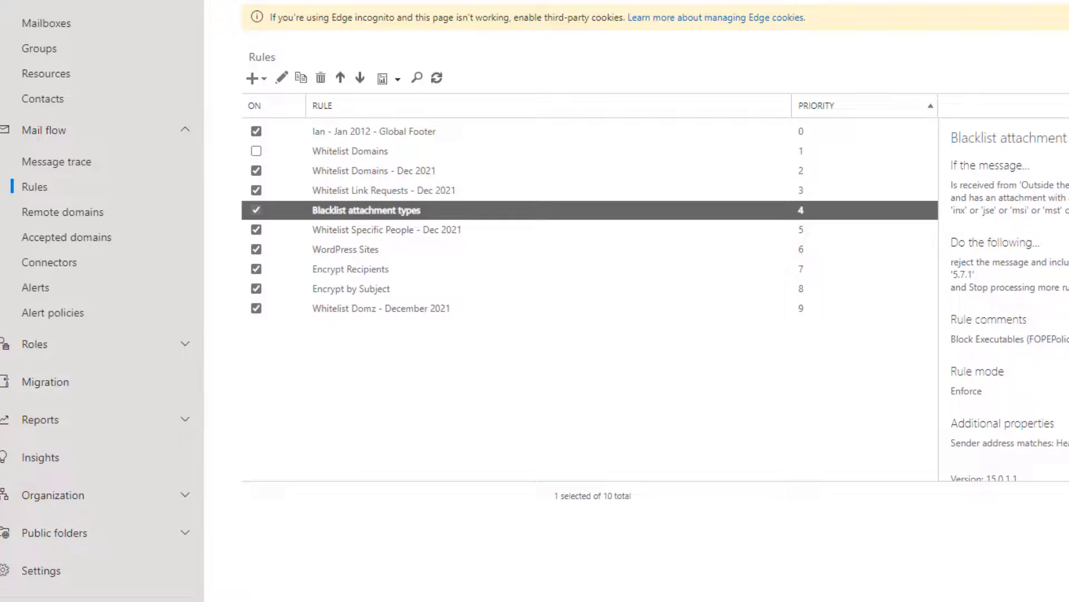
- Inspect the Blacklist attachment types rule's action and stop-processing details
{"action": "left_click", "coordinate": [1065, 217]}
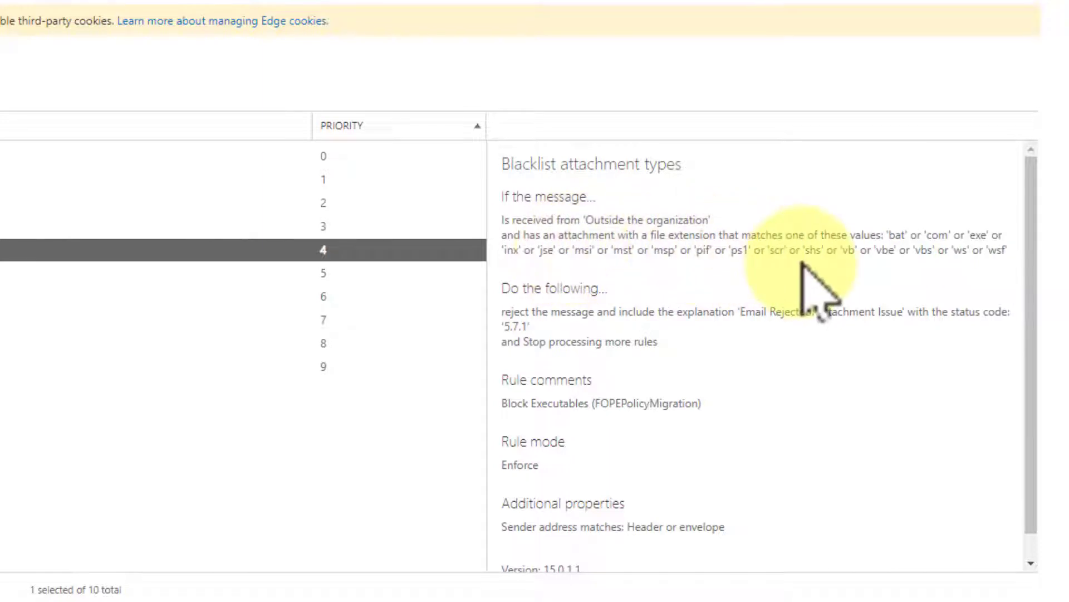
{"action": "left_click", "coordinate": [655, 341]}
{"action": "triple_click", "coordinate": [654, 342]}
{"action": "left_click", "coordinate": [554, 341]}
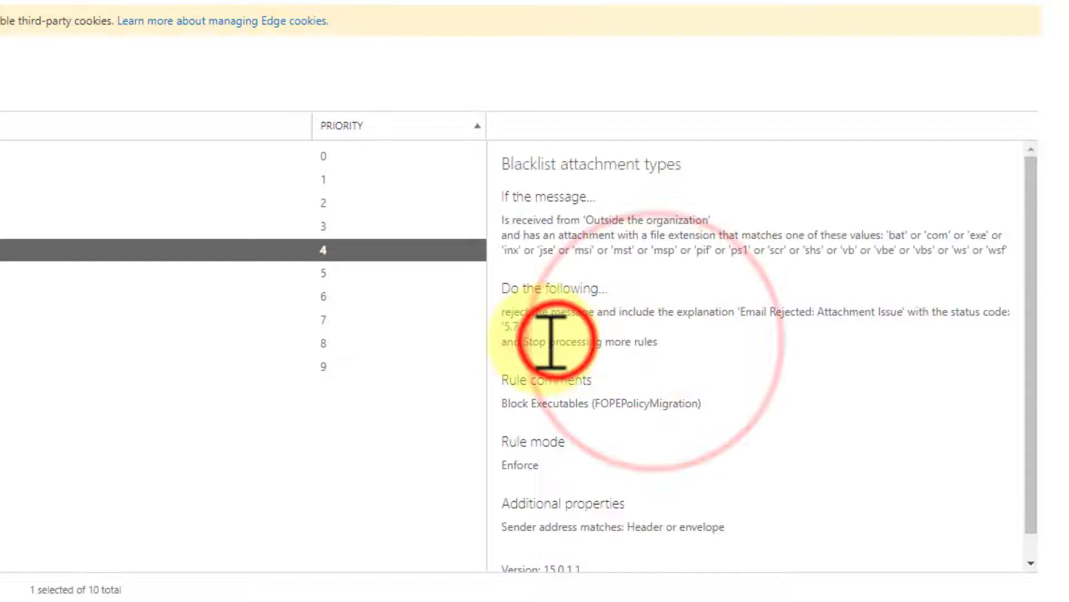
{"action": "left_click", "coordinate": [525, 342]}
{"action": "triple_click", "coordinate": [554, 341]}
{"action": "left_click", "coordinate": [613, 342]}
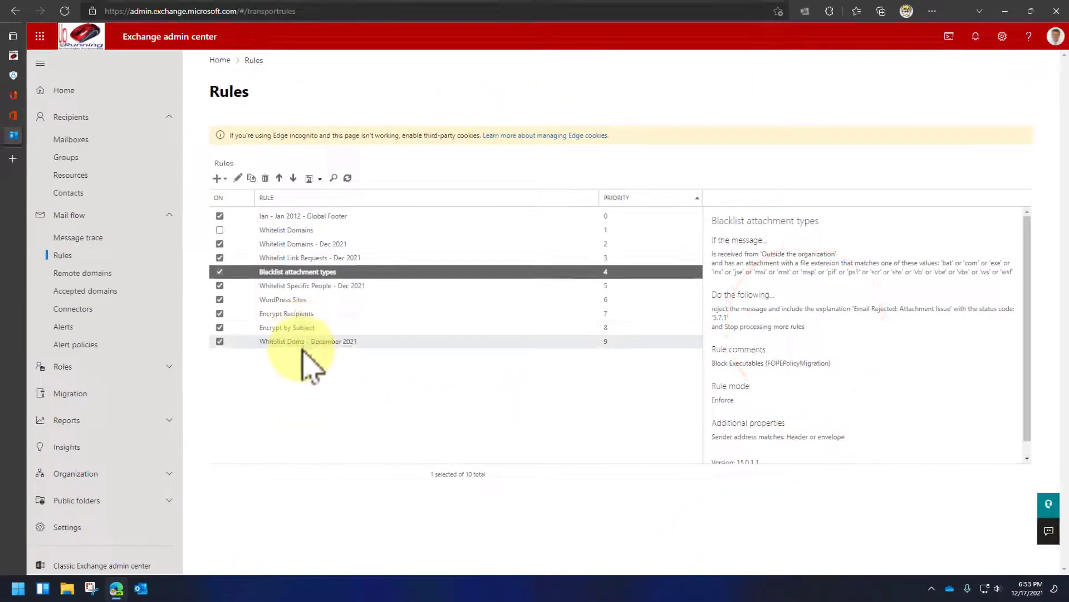
- Change the Whitelist Domz - December 2021 rule's priority from 9 to 4 and save it
{"action": "left_click", "coordinate": [307, 342]}
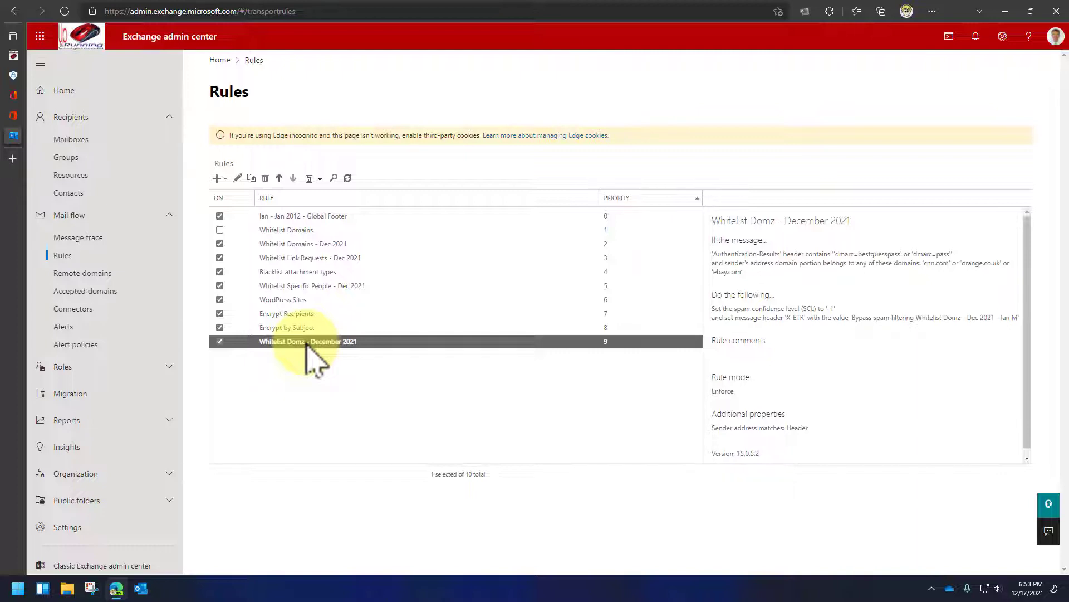
{"action": "double_click", "coordinate": [308, 342]}
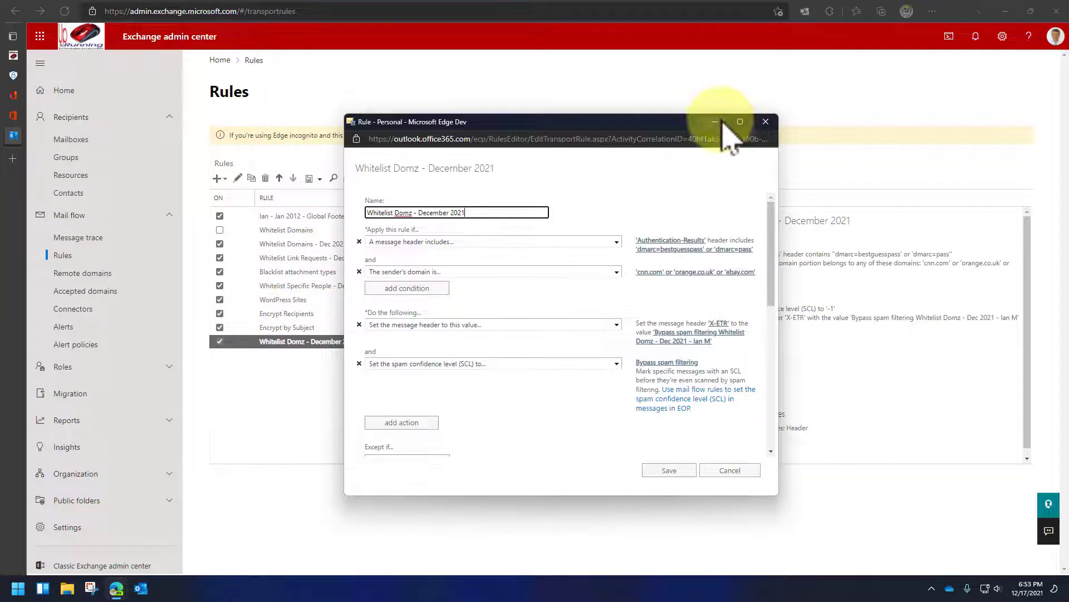
{"action": "left_click", "coordinate": [766, 121]}
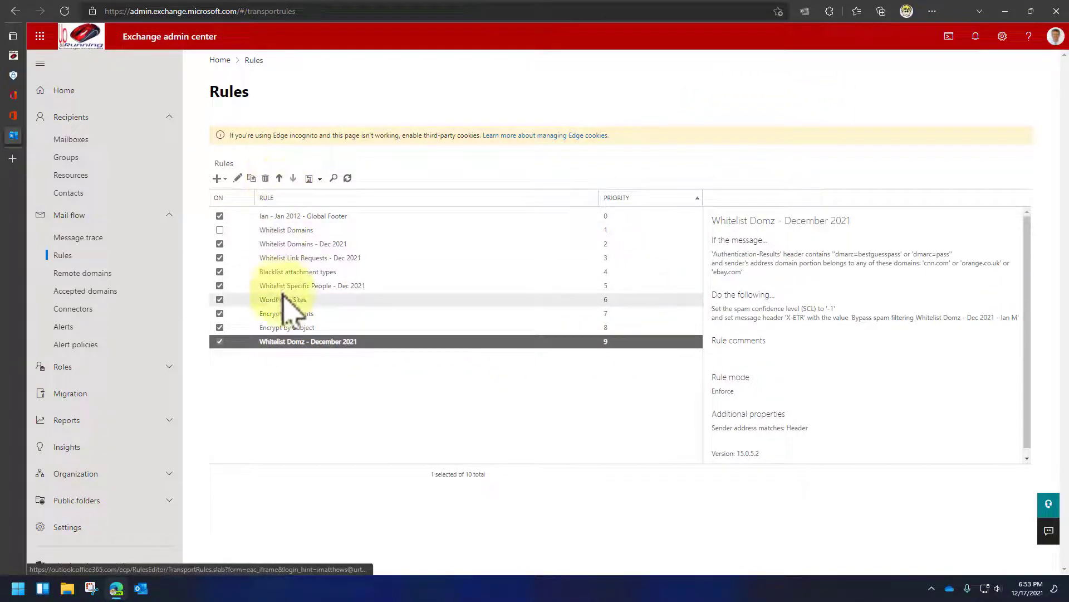
{"action": "double_click", "coordinate": [301, 342]}
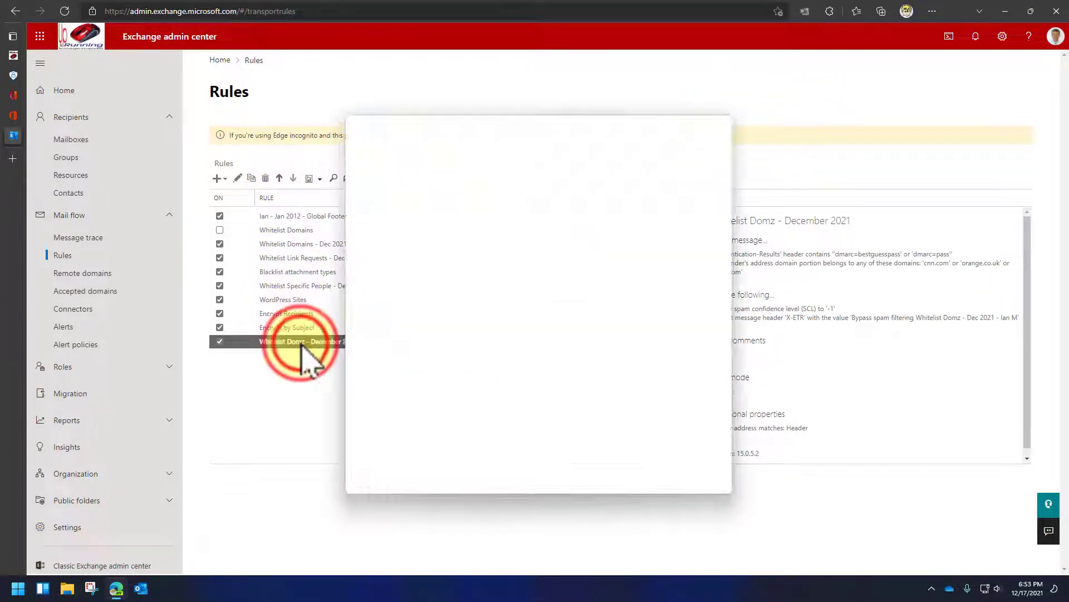
{"action": "double_click", "coordinate": [333, 342]}
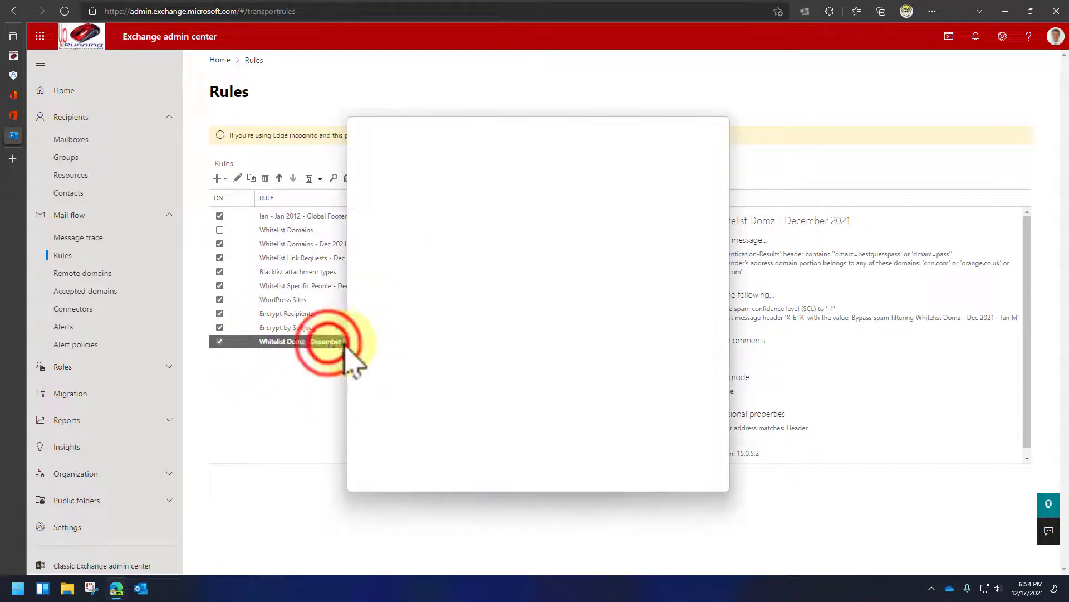
{"action": "scroll", "coordinate": [431, 273], "scroll_direction": "down", "scroll_amount": 5}
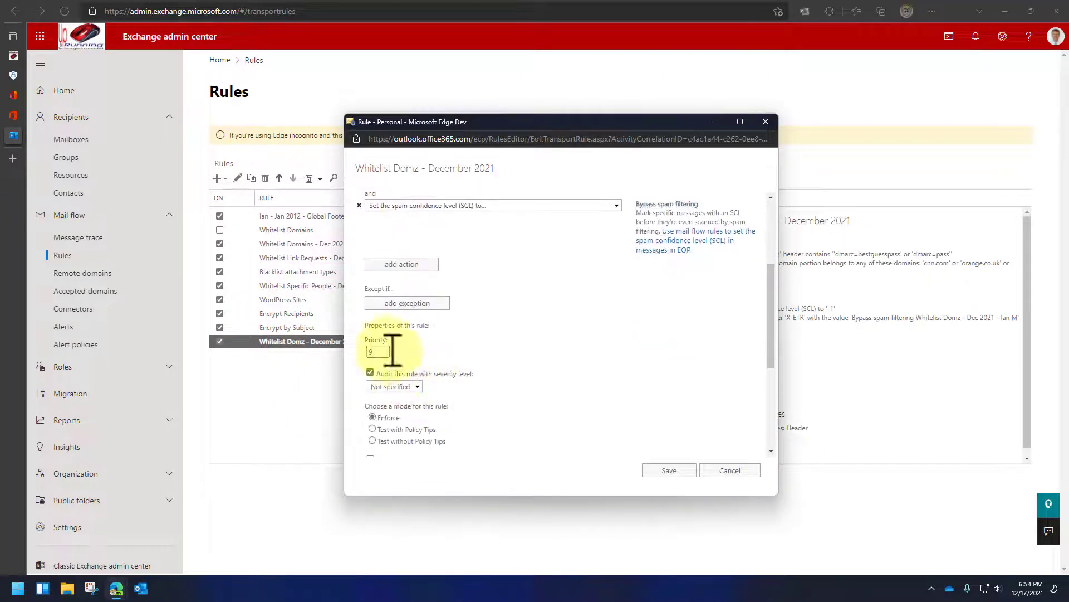
{"action": "left_click", "coordinate": [376, 352]}
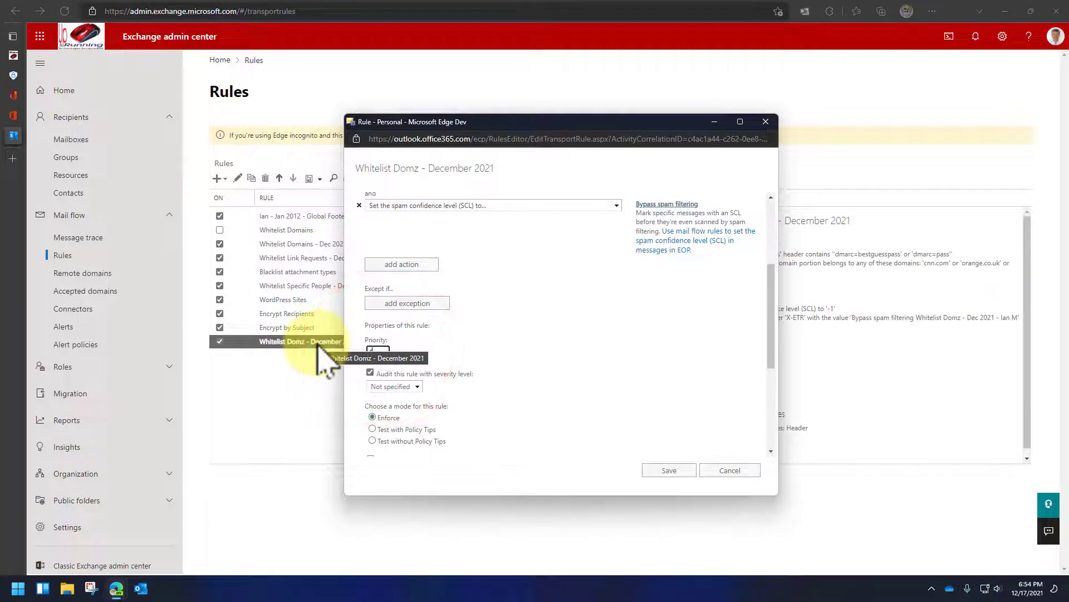
{"action": "left_click", "coordinate": [667, 471]}
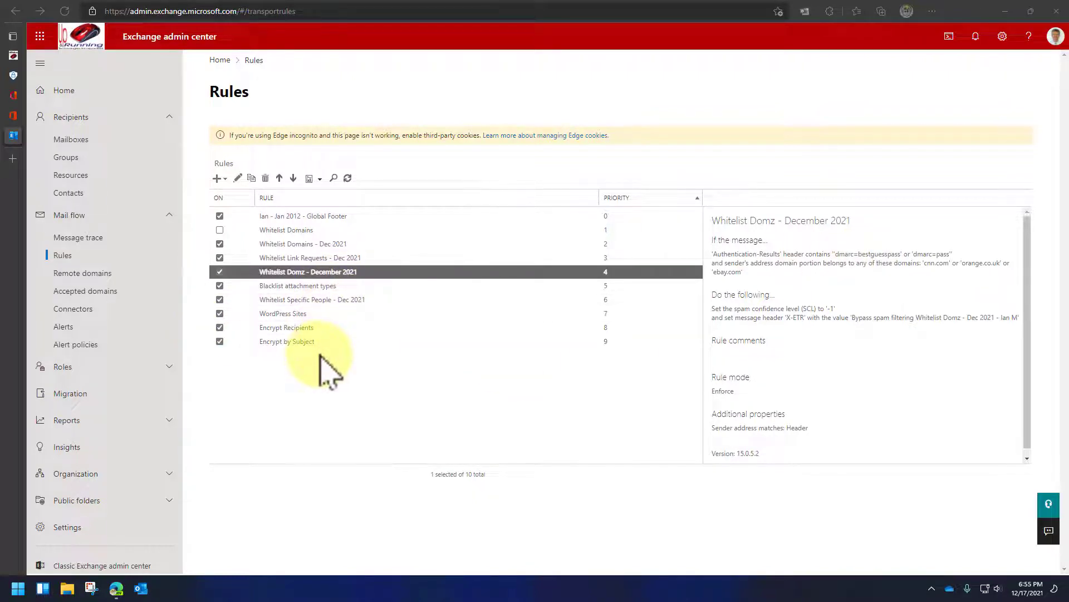
- Tick 'Stop processing more rules' on Whitelist Domz - December 2021 and save the rule
{"action": "scroll", "coordinate": [812, 345], "scroll_direction": "down", "scroll_amount": 1}
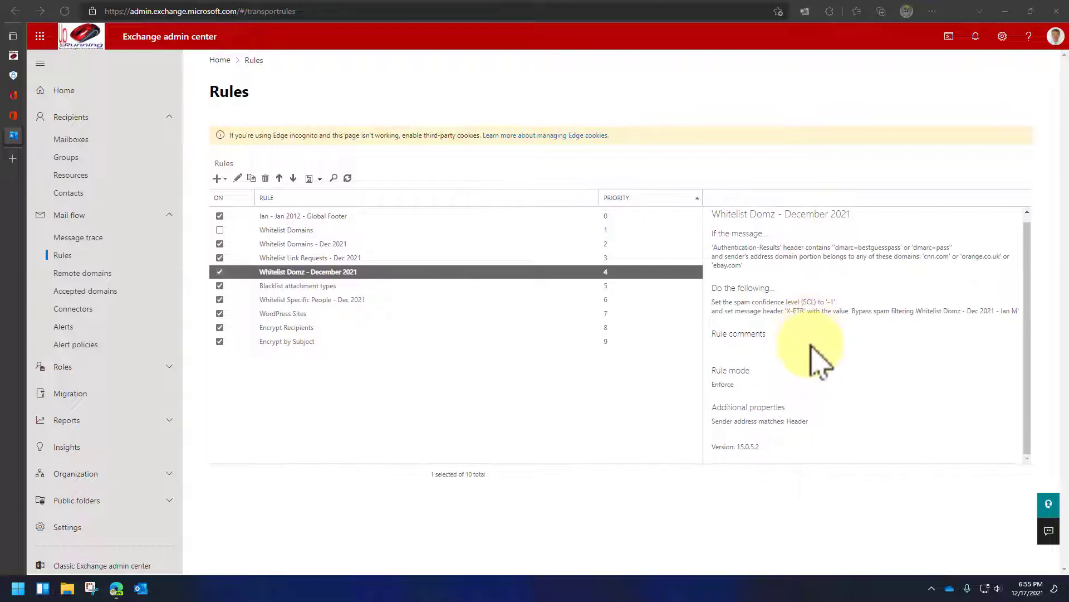
{"action": "scroll", "coordinate": [811, 346], "scroll_direction": "up", "scroll_amount": 1}
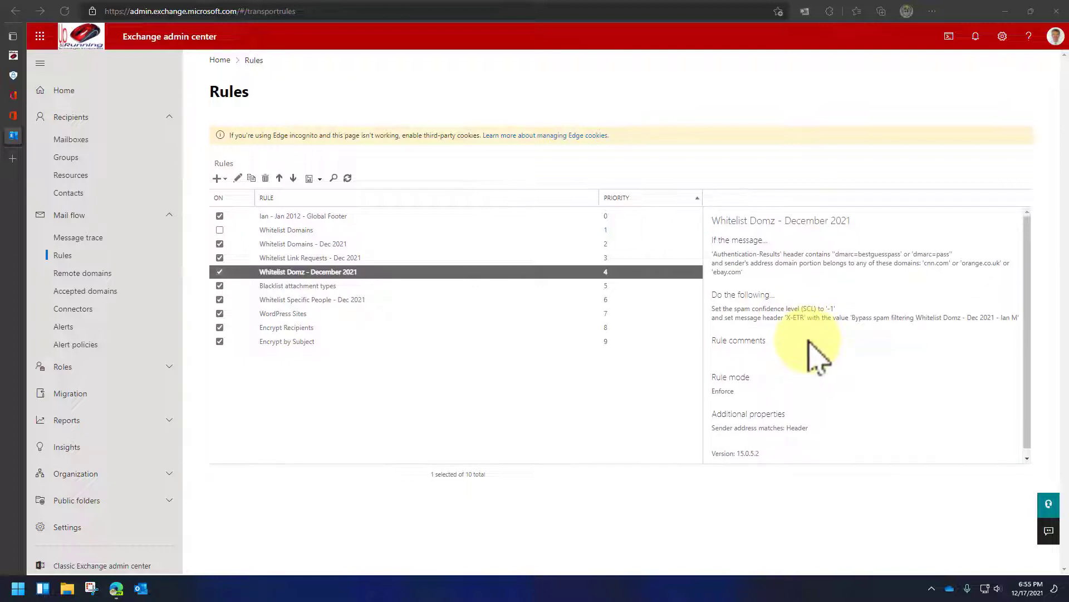
{"action": "double_click", "coordinate": [356, 273]}
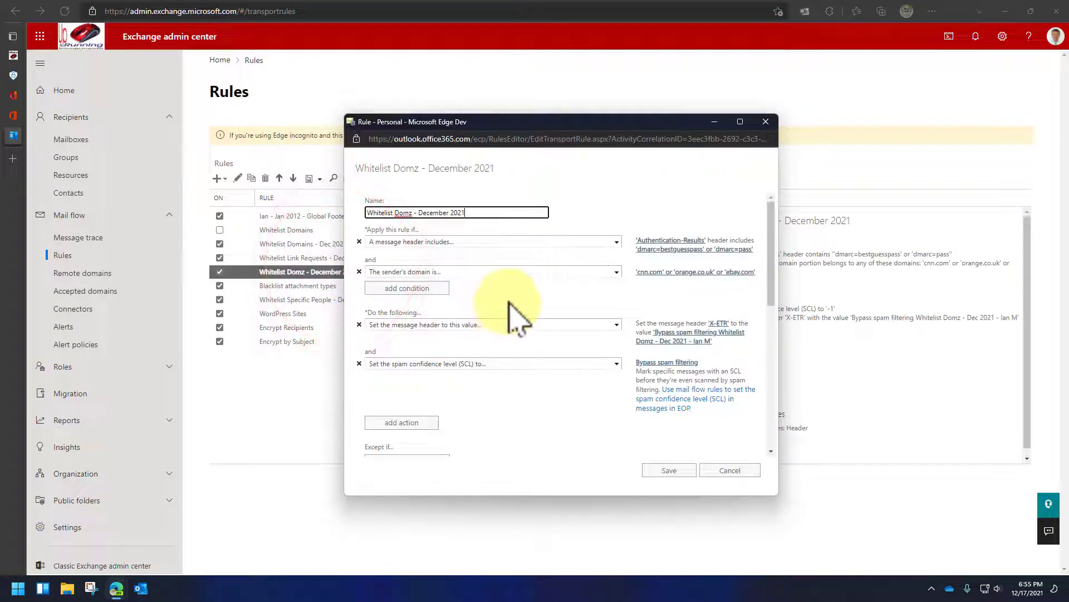
{"action": "scroll", "coordinate": [510, 303], "scroll_direction": "down", "scroll_amount": 10}
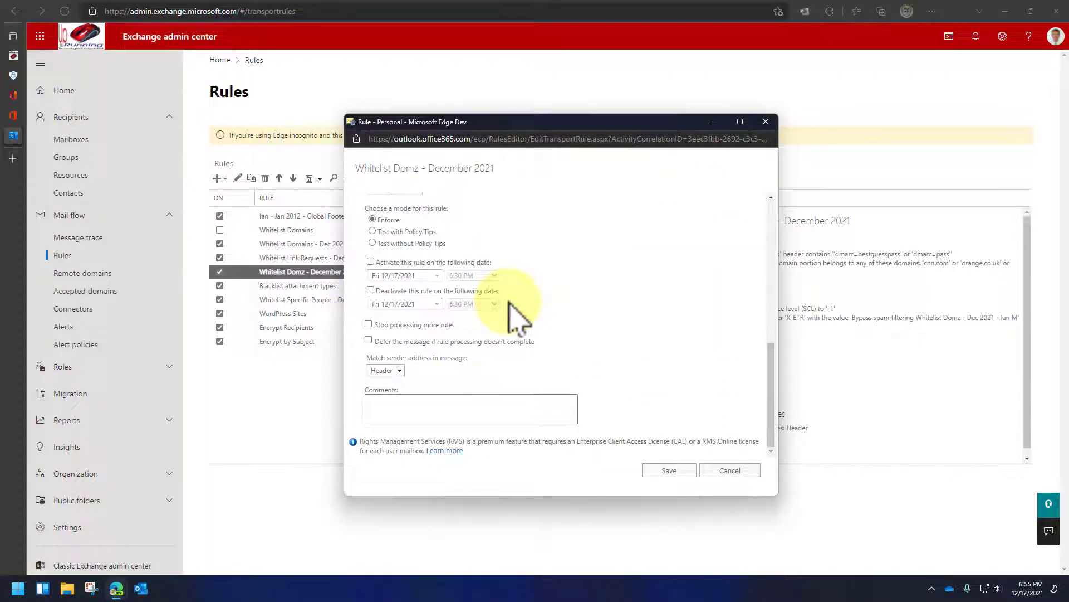
{"action": "left_click", "coordinate": [370, 324]}
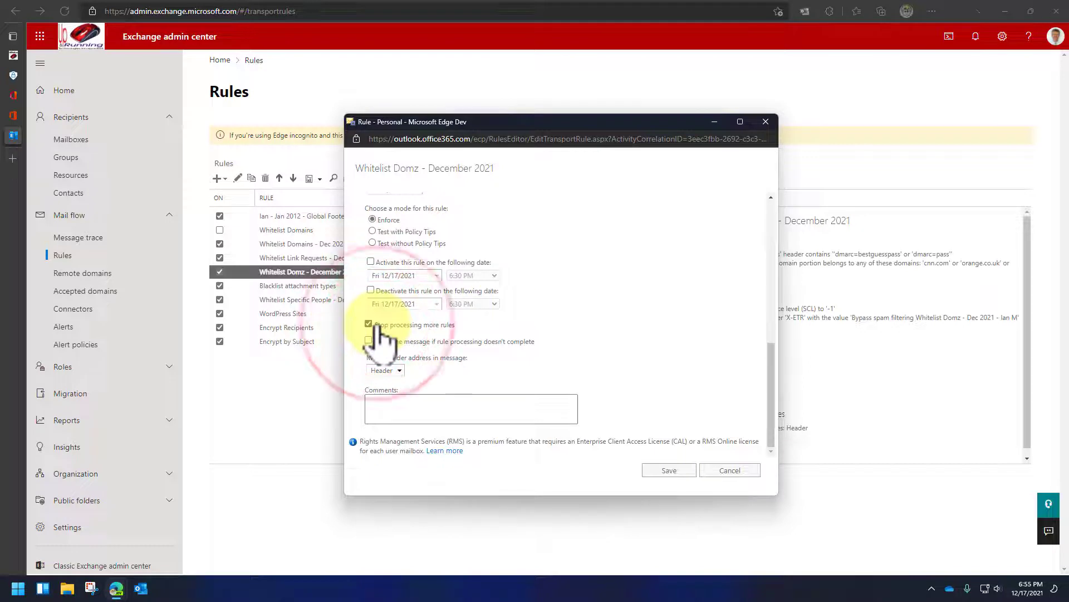
{"action": "left_click", "coordinate": [659, 469]}
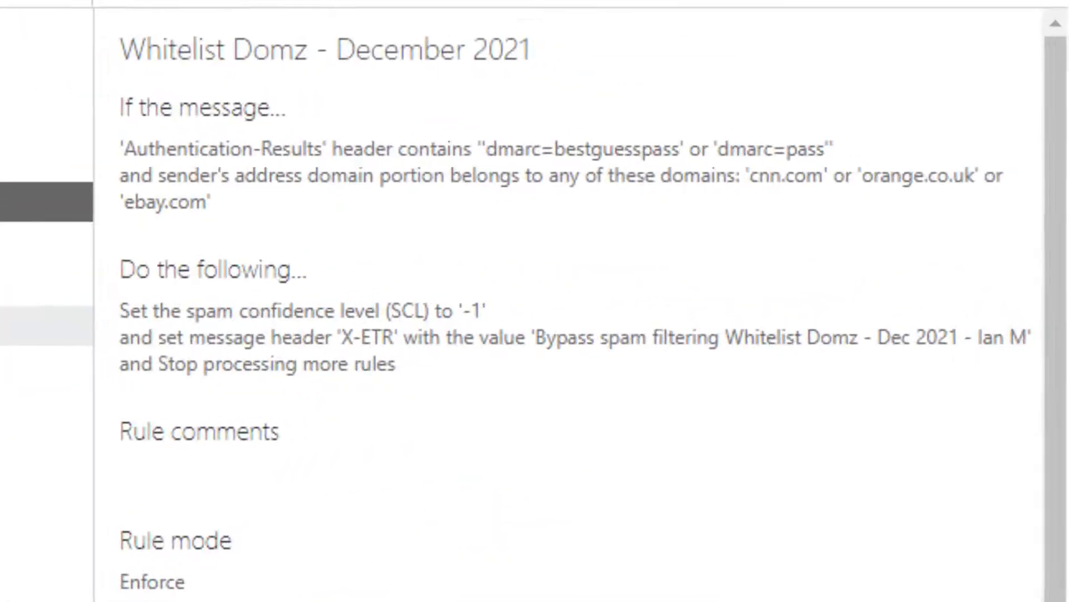
{"action": "scroll", "coordinate": [165, 351], "scroll_direction": "down", "scroll_amount": 1}
{"action": "triple_click", "coordinate": [148, 364]}
{"action": "left_click", "coordinate": [405, 365]}
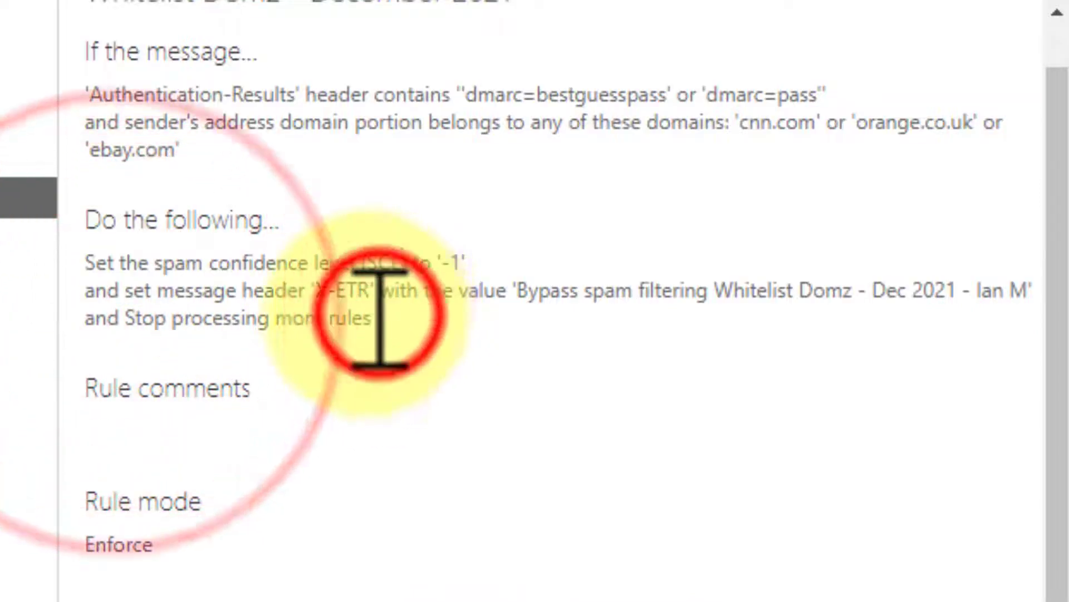
{"action": "triple_click", "coordinate": [300, 326]}
{"action": "left_click", "coordinate": [239, 334]}
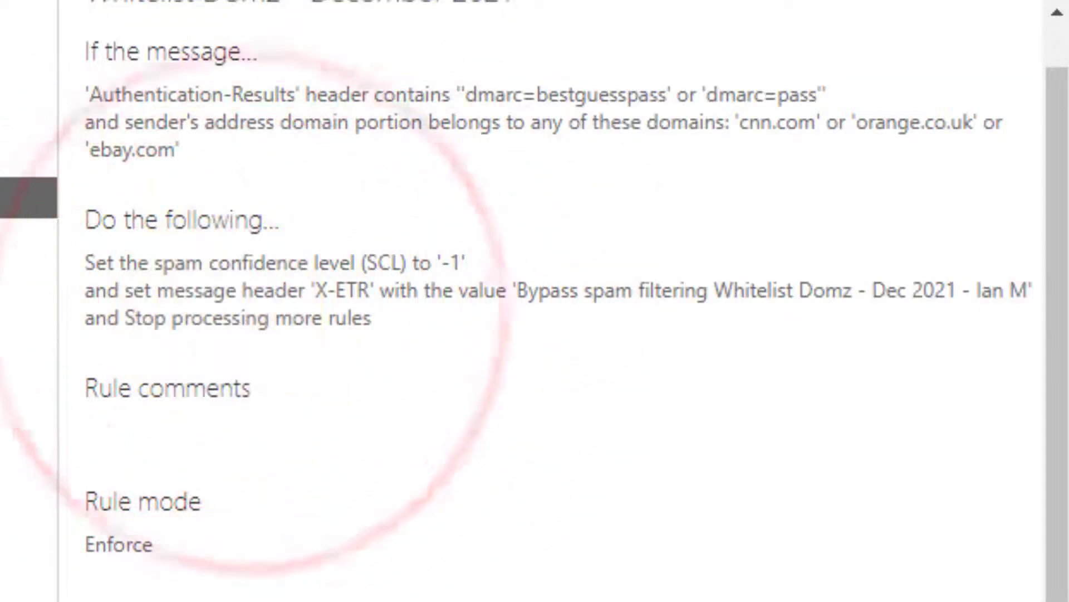
{"action": "double_click", "coordinate": [321, 273]}
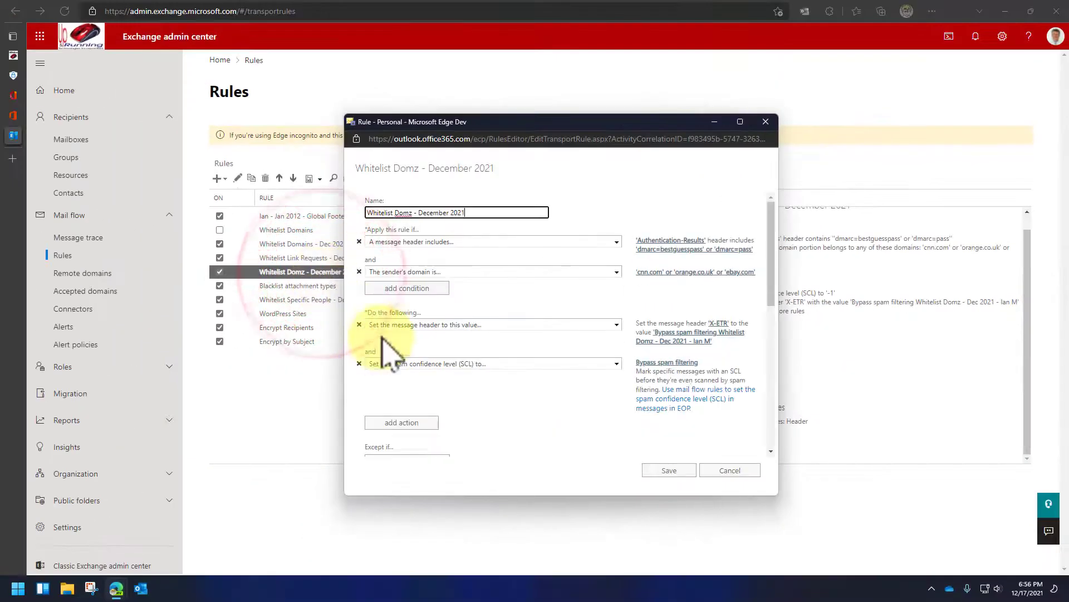
{"action": "scroll", "coordinate": [401, 418], "scroll_direction": "down", "scroll_amount": 10}
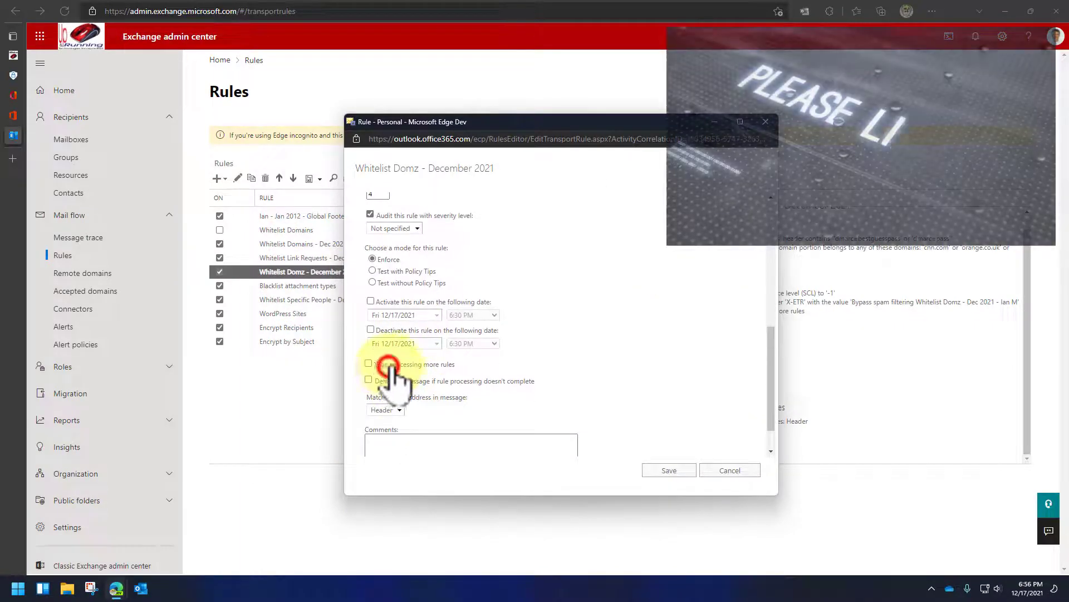
{"action": "left_click", "coordinate": [669, 471]}
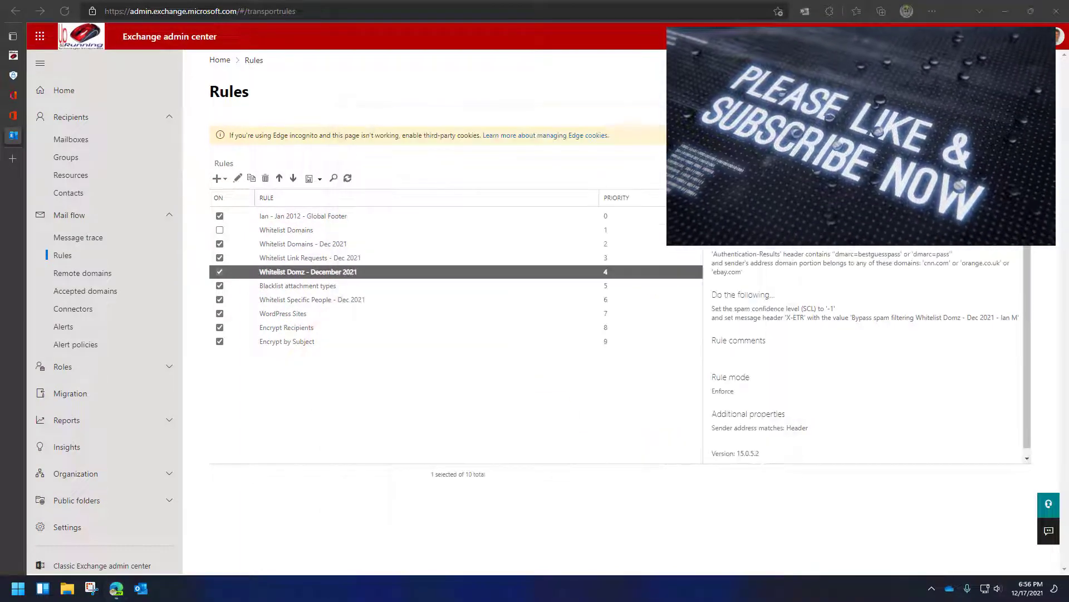
{"action": "left_click", "coordinate": [468, 273]}
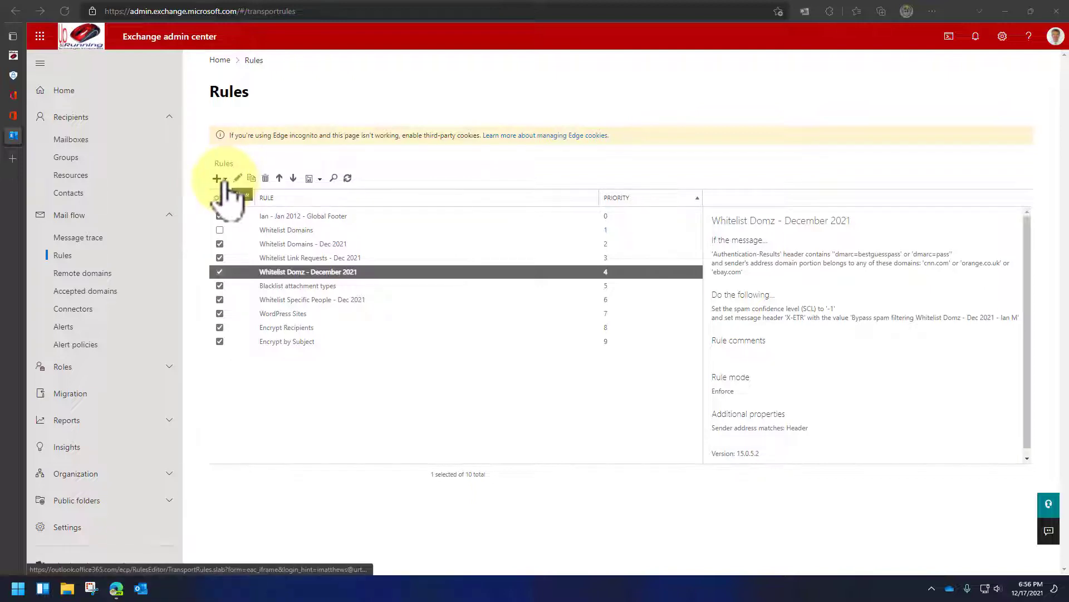
- Create a Bypass spam filtering rule 'Whitelist Specific Senders - December 2021' with a sender-is-this-person condition
{"action": "left_click", "coordinate": [223, 181]}
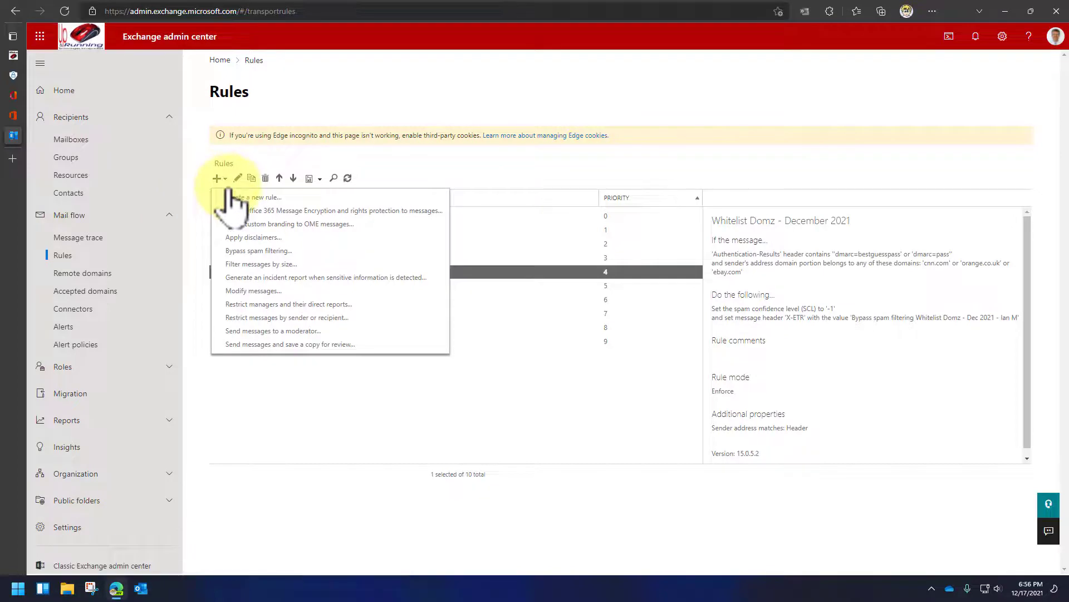
{"action": "left_click", "coordinate": [259, 251]}
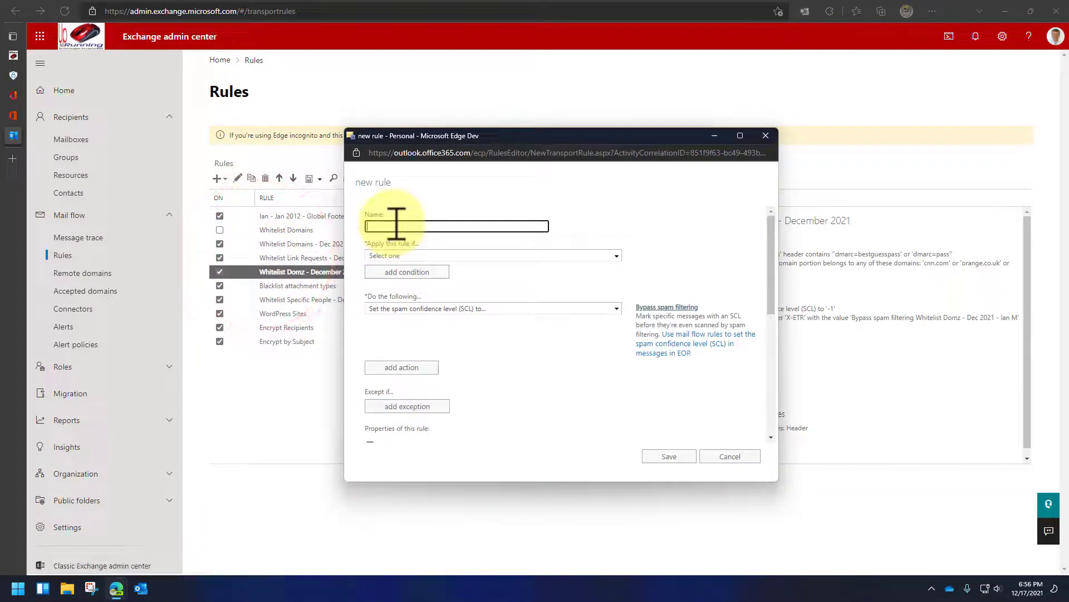
{"action": "type", "text": "Whitelist Specific Senders - December 2021"}
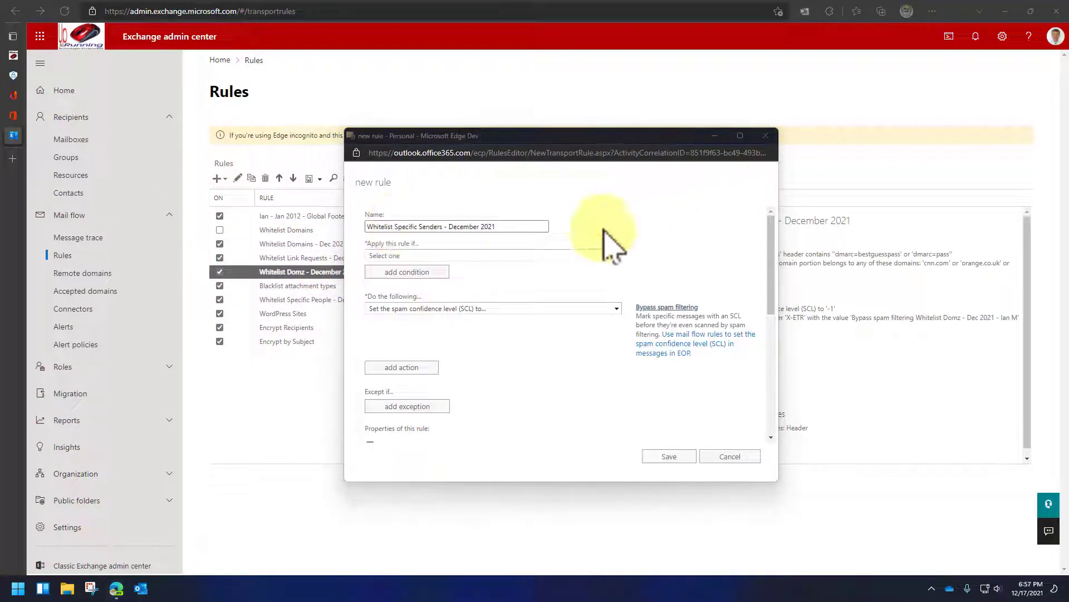
{"action": "left_click", "coordinate": [535, 255]}
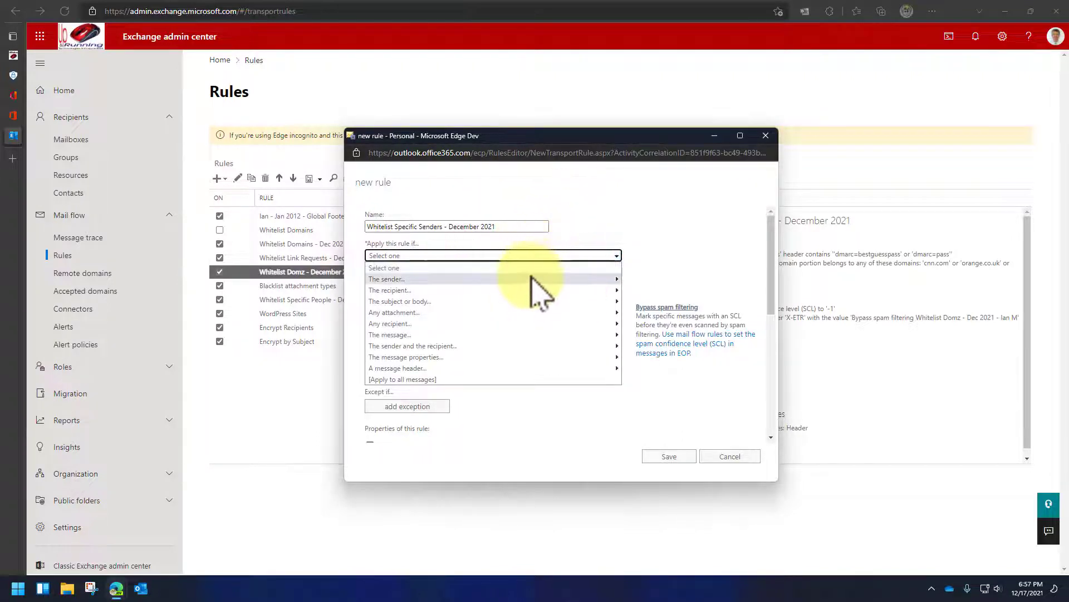
{"action": "mouse_move", "coordinate": [532, 277]}
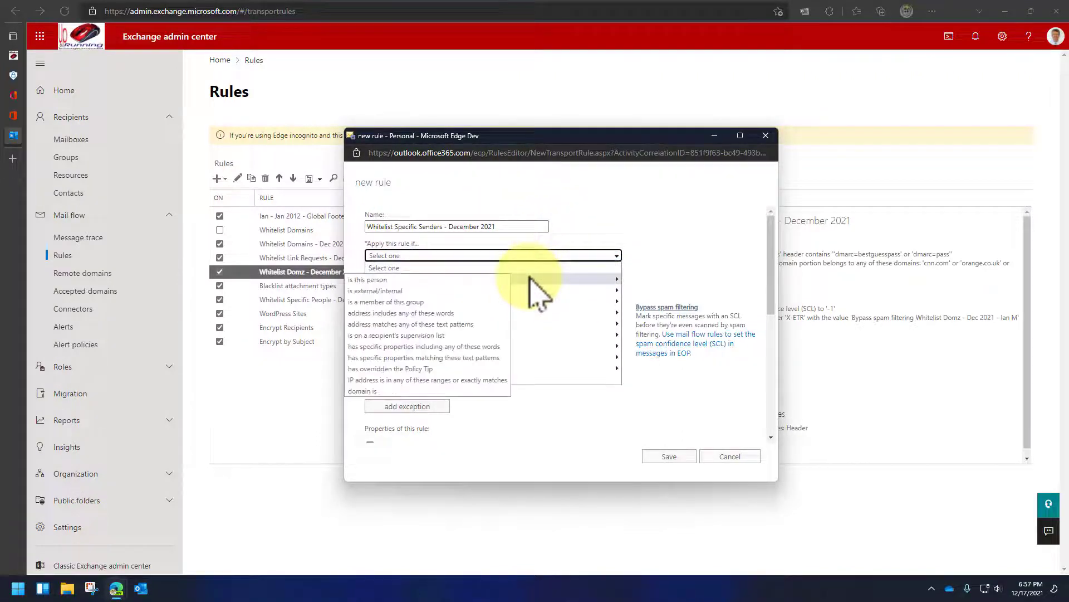
{"action": "left_click", "coordinate": [453, 280]}
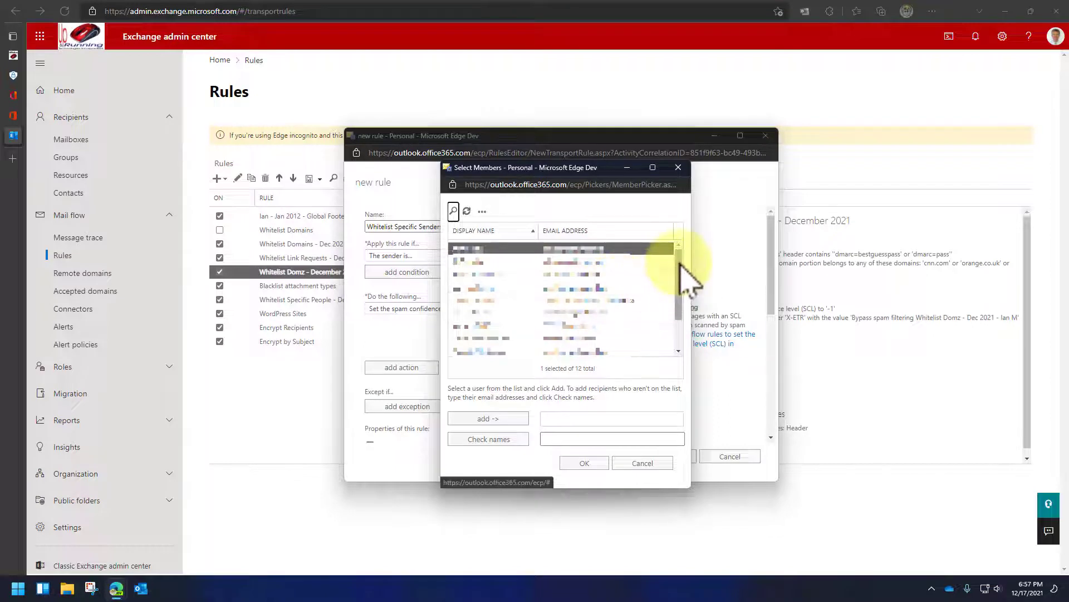
- Enter two external senders' e-mail addresses as the rule's sender-is members
{"action": "left_click_drag", "start_coordinate": [680, 260], "coordinate": [687, 310]}
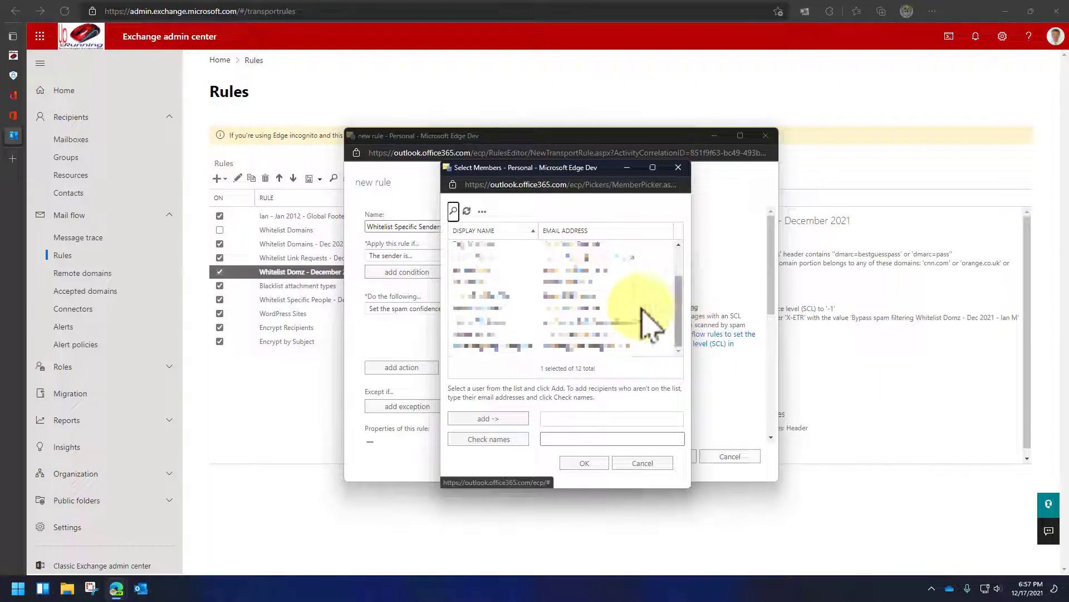
{"action": "left_click", "coordinate": [573, 439]}
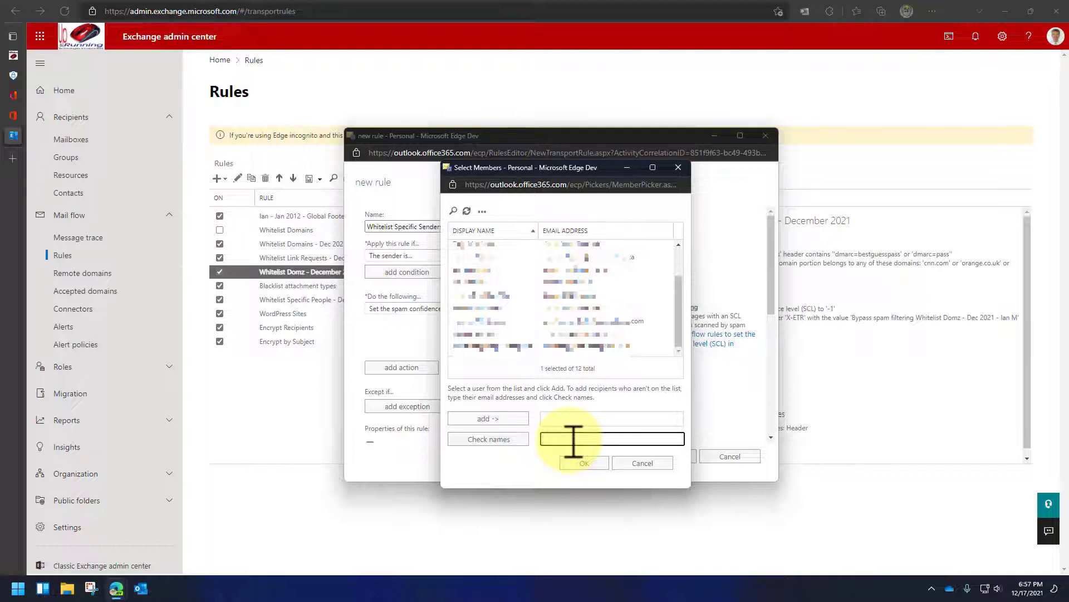
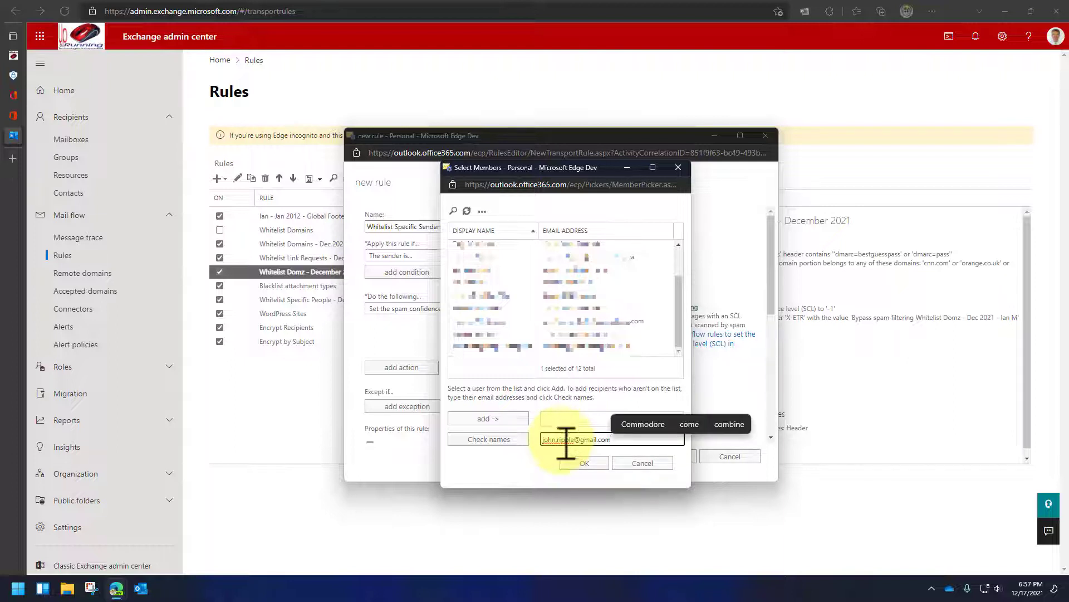
{"action": "left_click", "coordinate": [582, 463]}
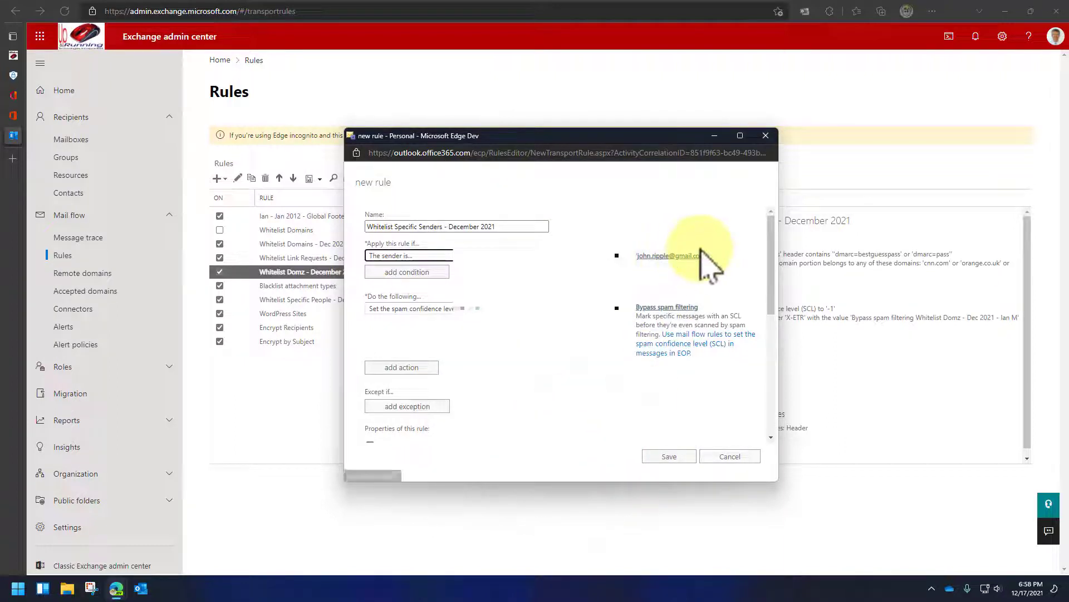
{"action": "left_click", "coordinate": [685, 255]}
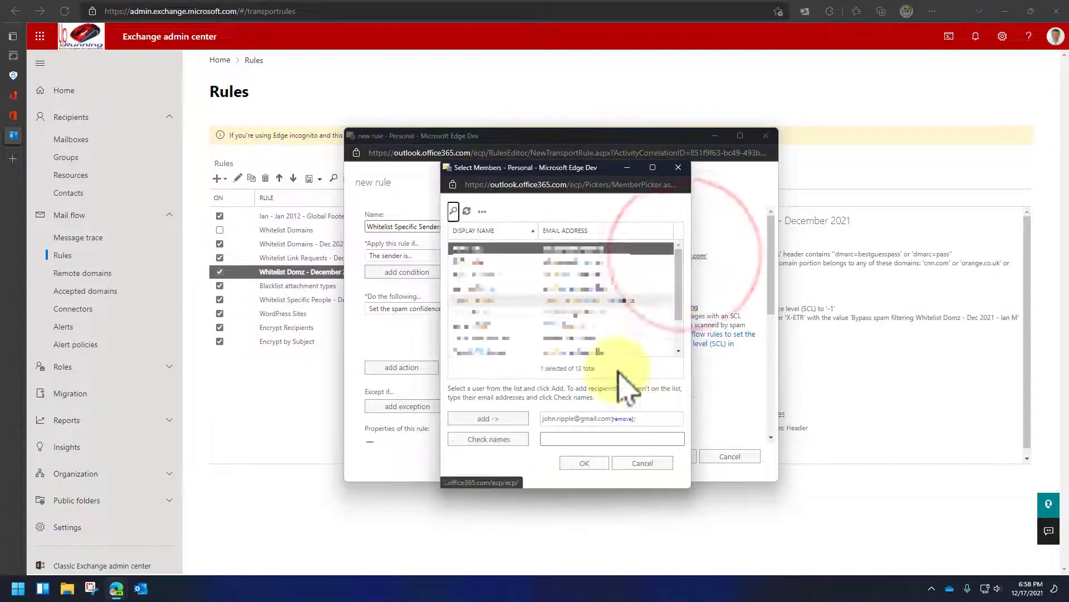
{"action": "left_click", "coordinate": [551, 440]}
{"action": "left_click", "coordinate": [556, 440]}
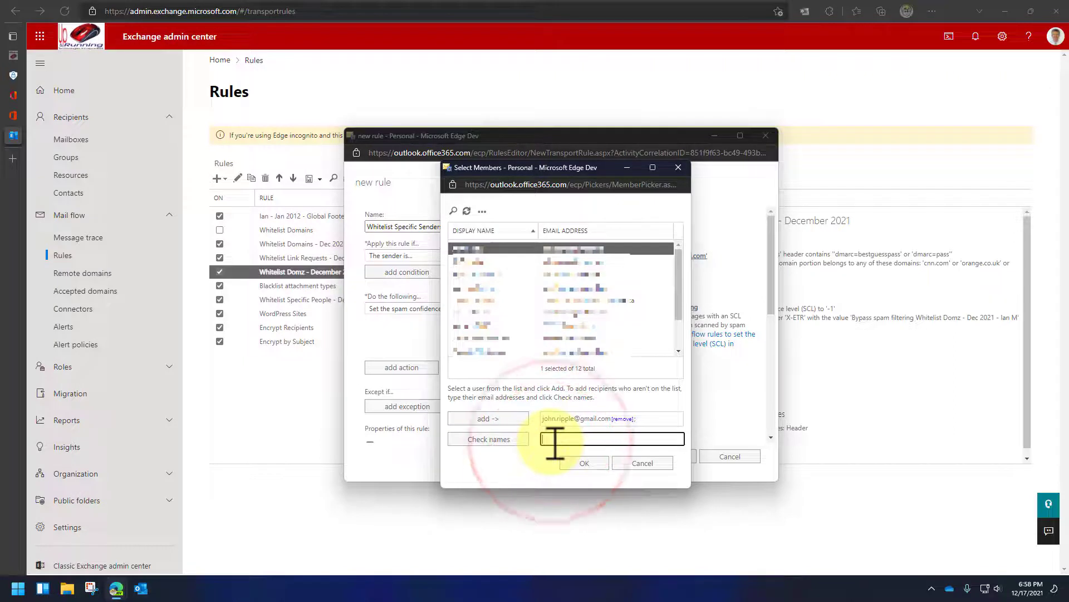
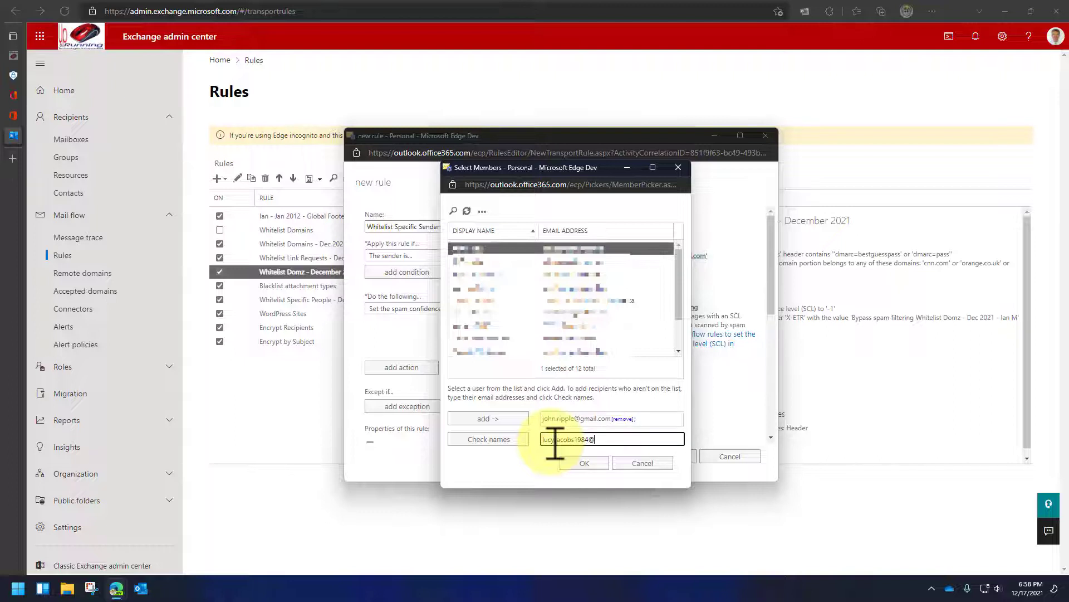
{"action": "left_click", "coordinate": [584, 463]}
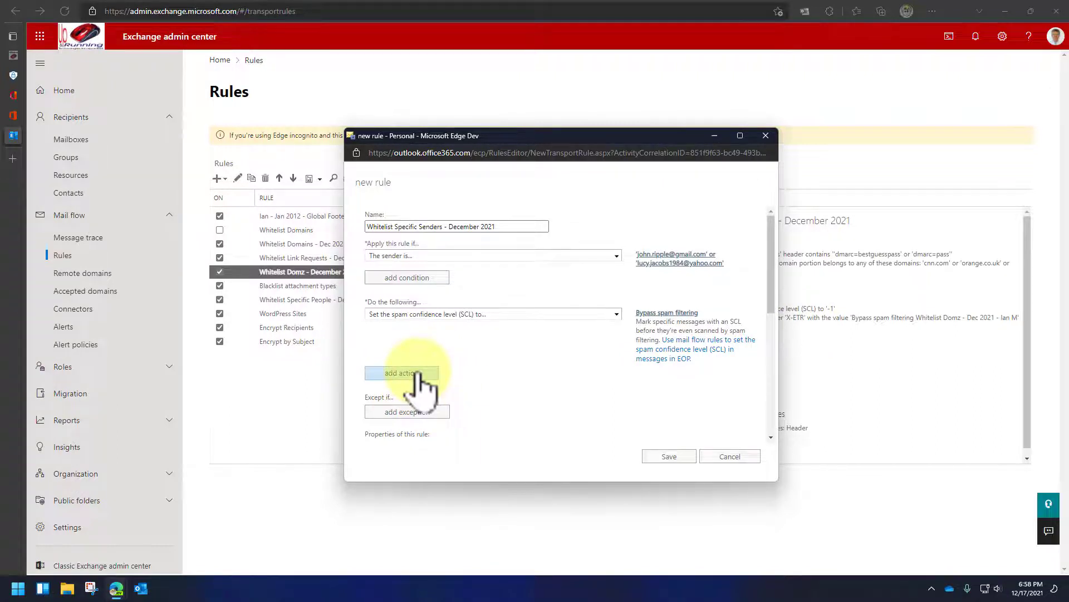
- Add a second action that sets the X-ETR message header
{"action": "left_click", "coordinate": [416, 372]}
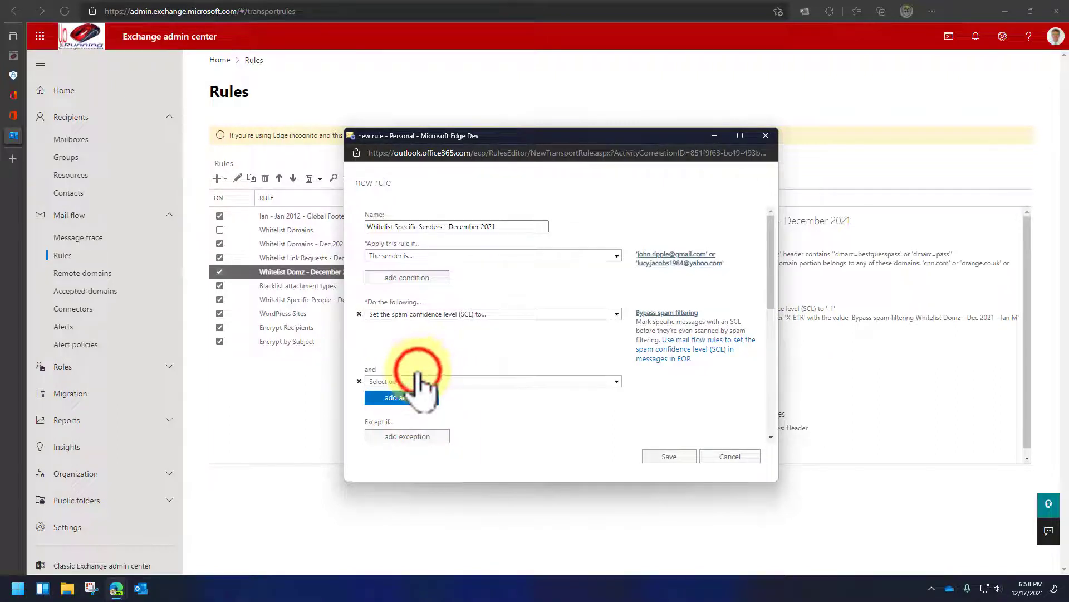
{"action": "left_click", "coordinate": [447, 381]}
{"action": "mouse_move", "coordinate": [444, 315]}
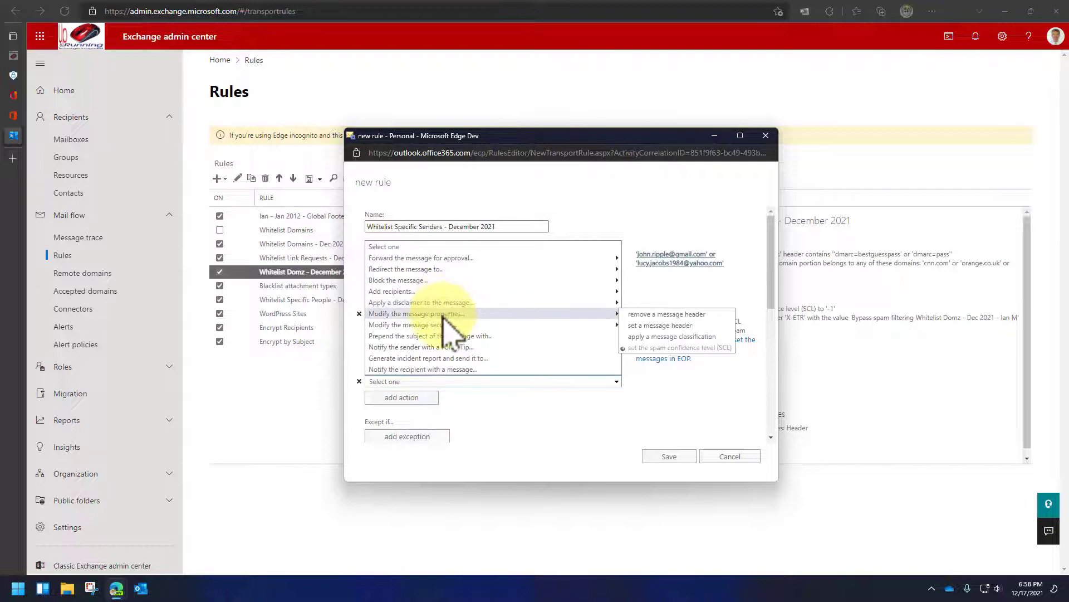
{"action": "left_click", "coordinate": [660, 325]}
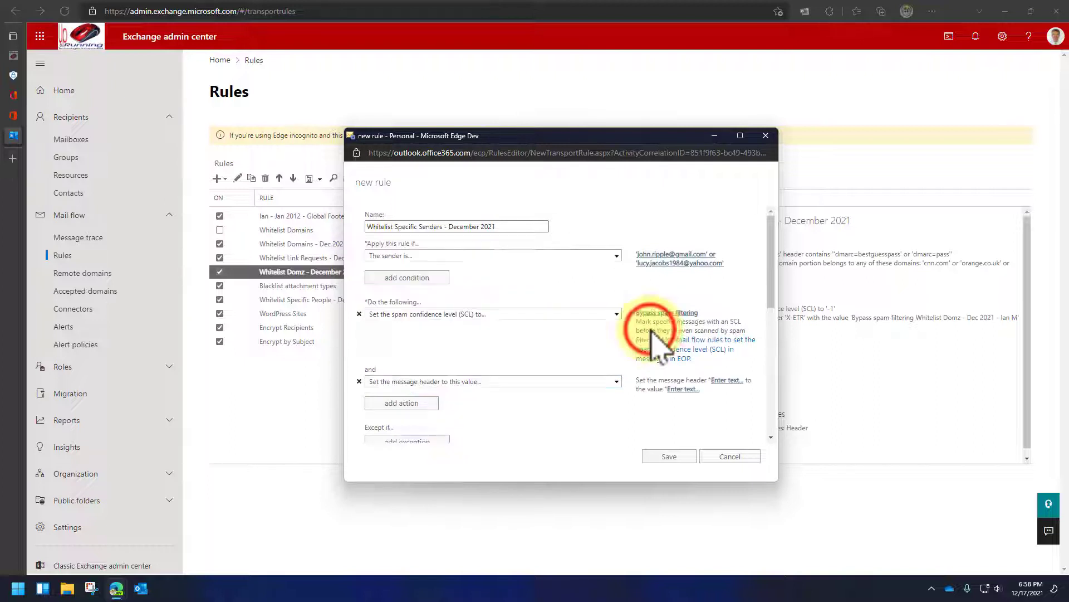
{"action": "left_click", "coordinate": [725, 380]}
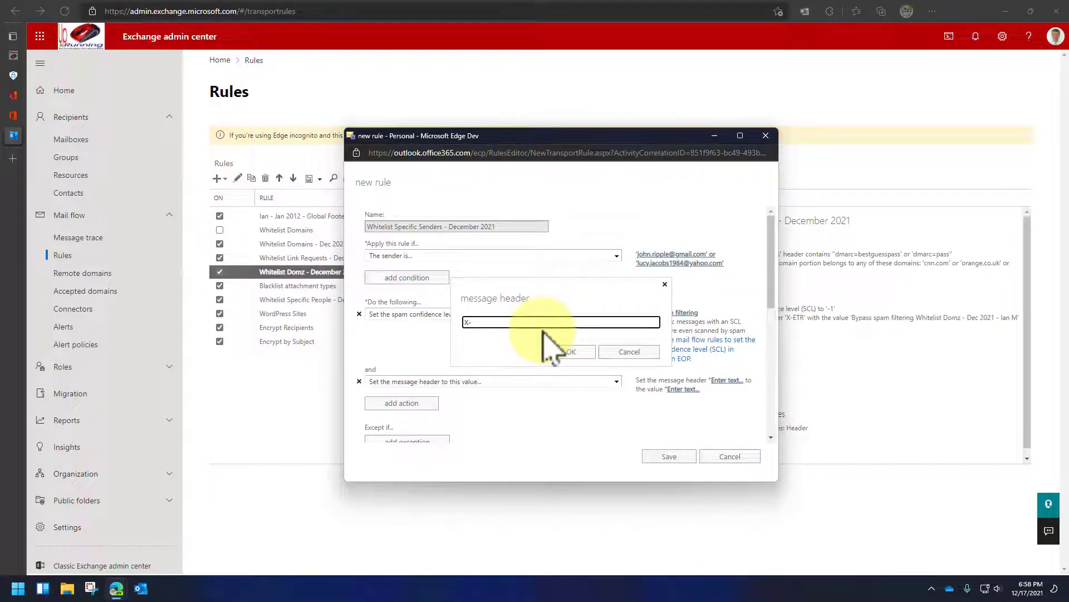
{"action": "type", "text": "X-ETR"}
{"action": "left_click", "coordinate": [569, 352]}
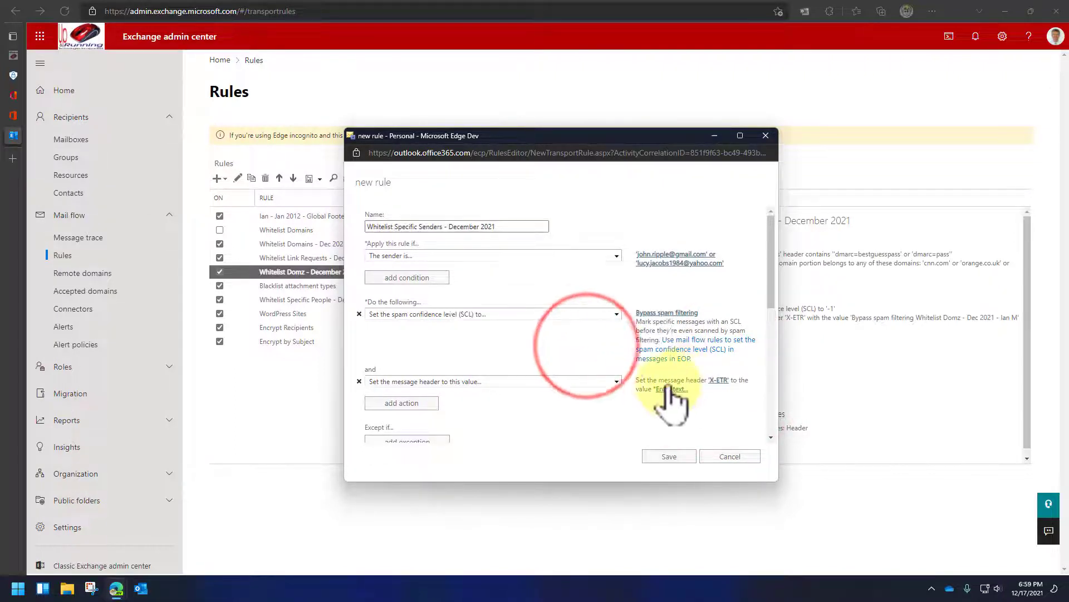
- Give X-ETR a note whitelisting this e-mail address (Dec 2011) and save the rule at priority 10
{"action": "left_click", "coordinate": [671, 388]}
{"action": "type", "text": "Ian "}
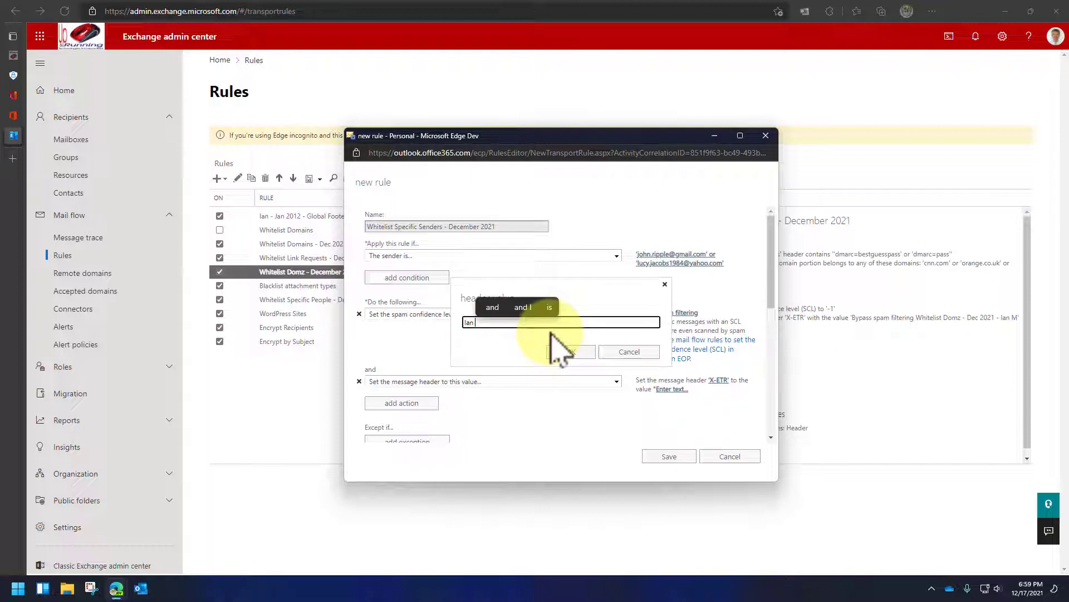
{"action": "type", "text": "whitelisting thi"}
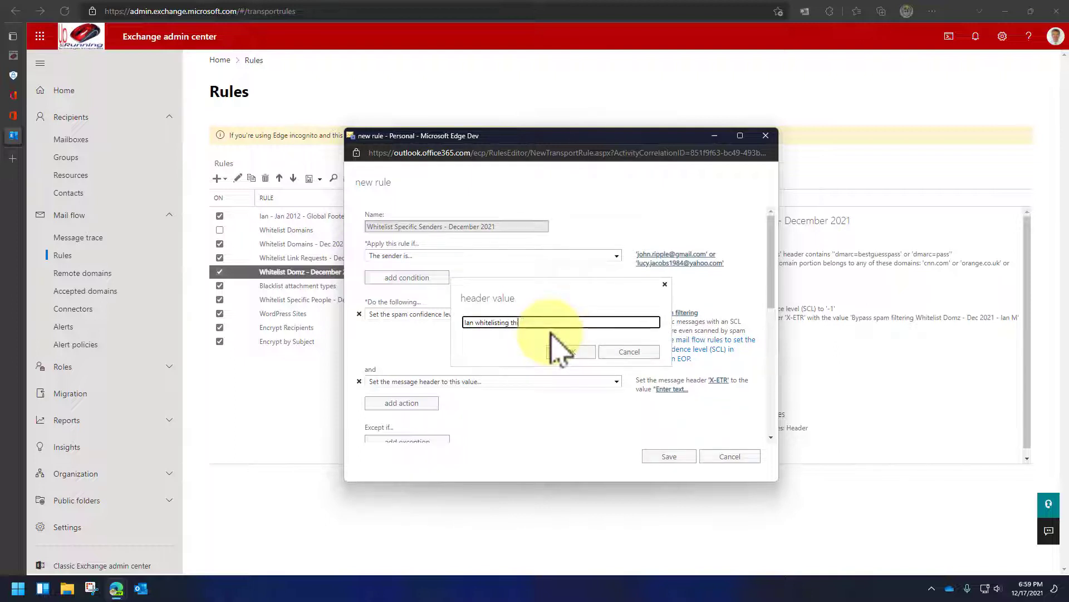
{"action": "type", "text": "s email addr"}
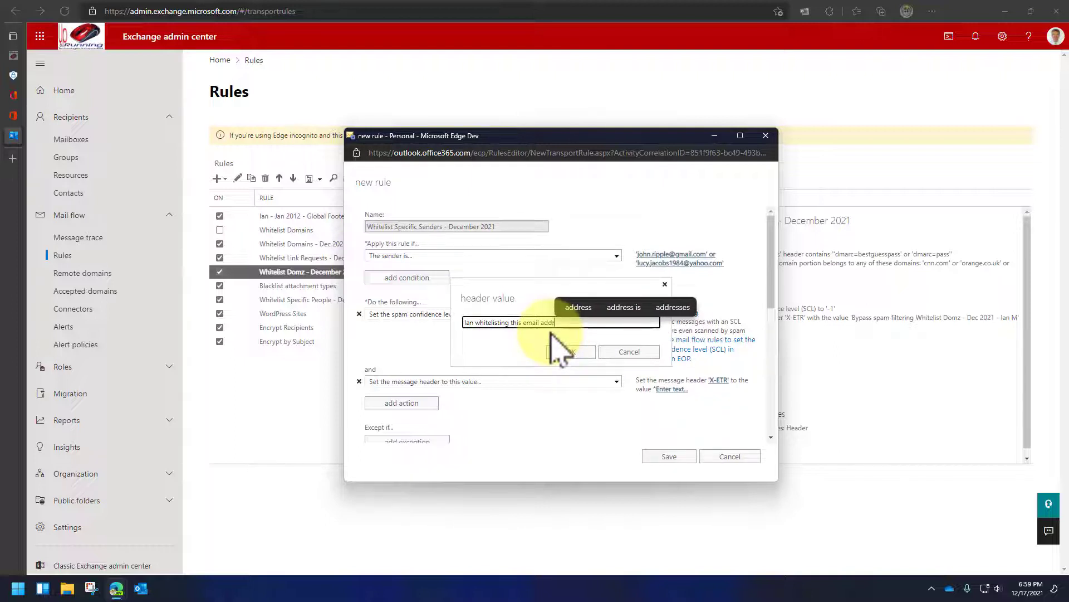
{"action": "type", "text": "ess Dec 201"}
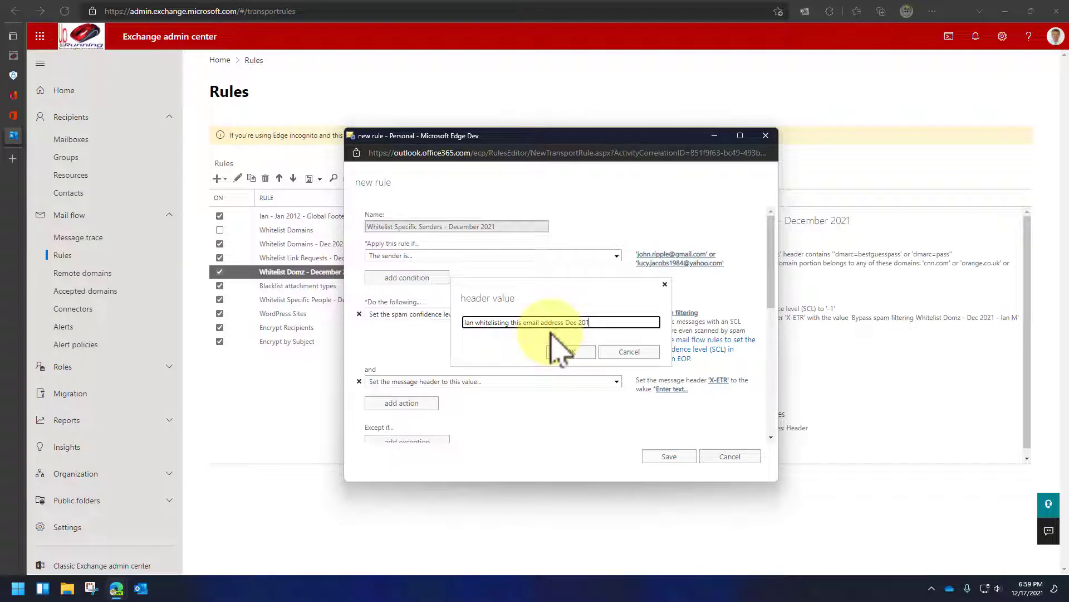
{"action": "type", "text": "1"}
{"action": "left_click", "coordinate": [569, 352]}
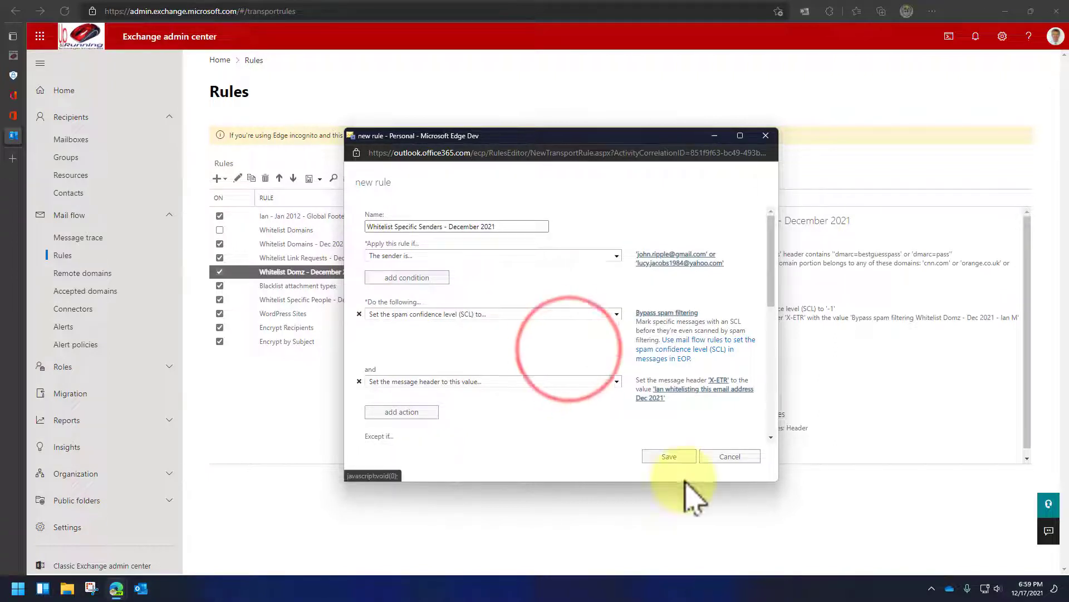
{"action": "scroll", "coordinate": [582, 396], "scroll_direction": "down", "scroll_amount": 10}
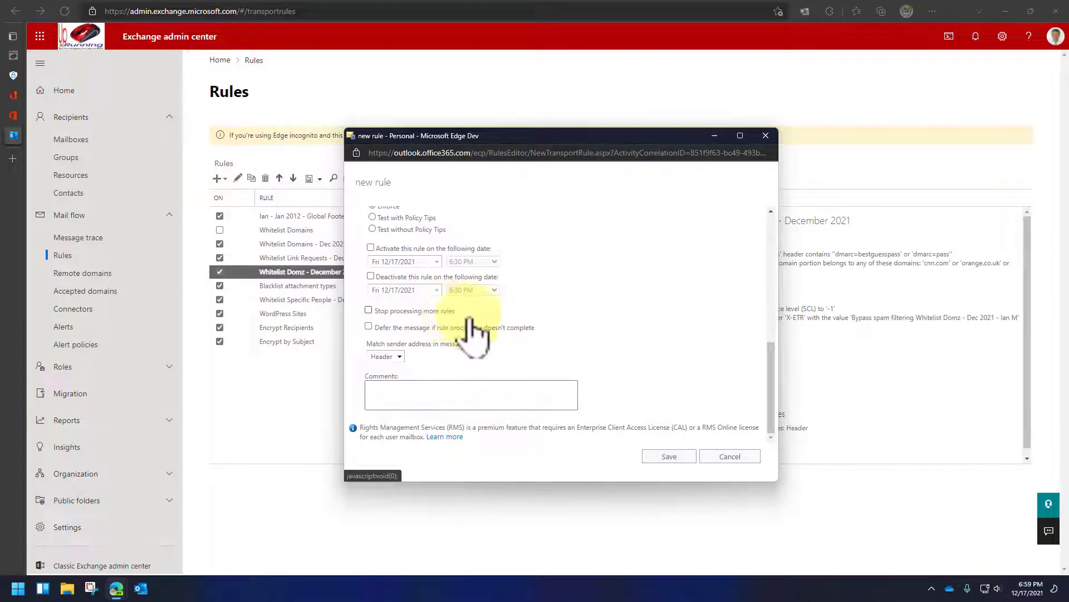
{"action": "left_click", "coordinate": [663, 456]}
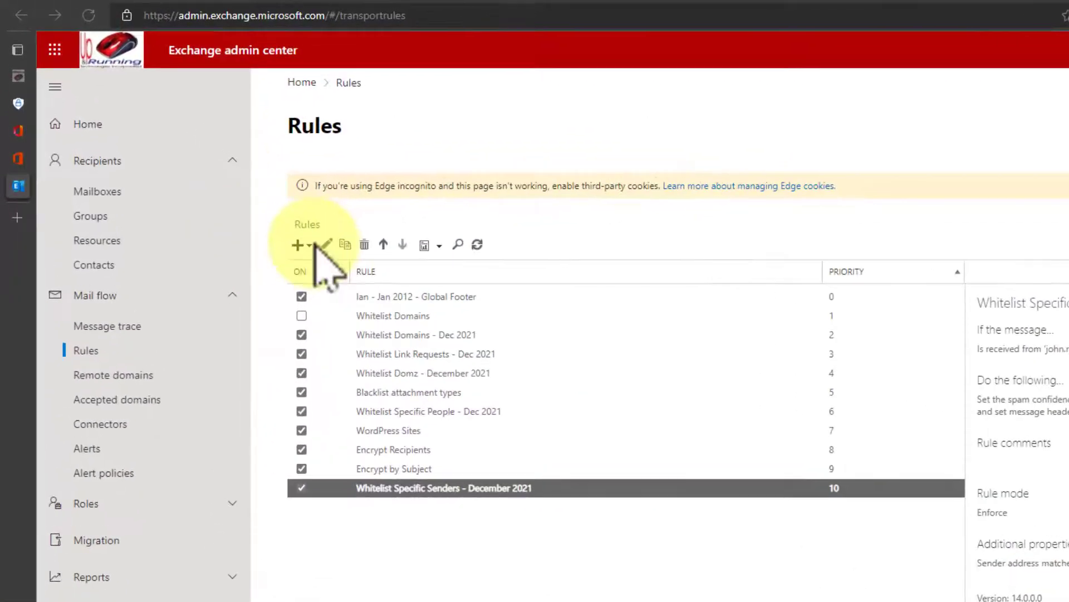
- Start a spam-bypass rule 'Whitelist Business Requests - December 2021' with a subject-includes-words condition
{"action": "left_click", "coordinate": [331, 265]}
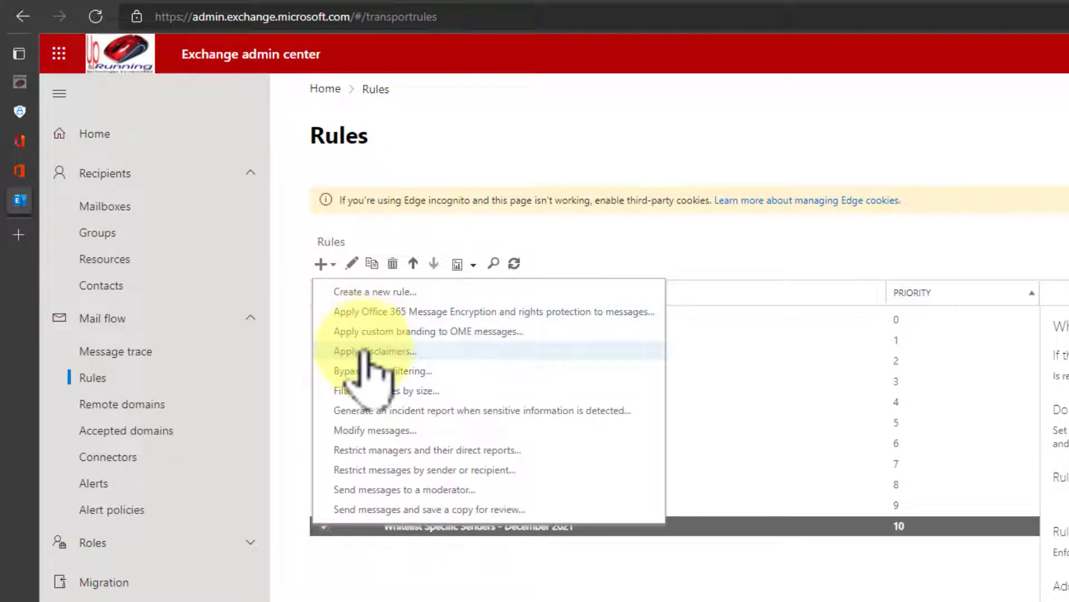
{"action": "left_click", "coordinate": [384, 370]}
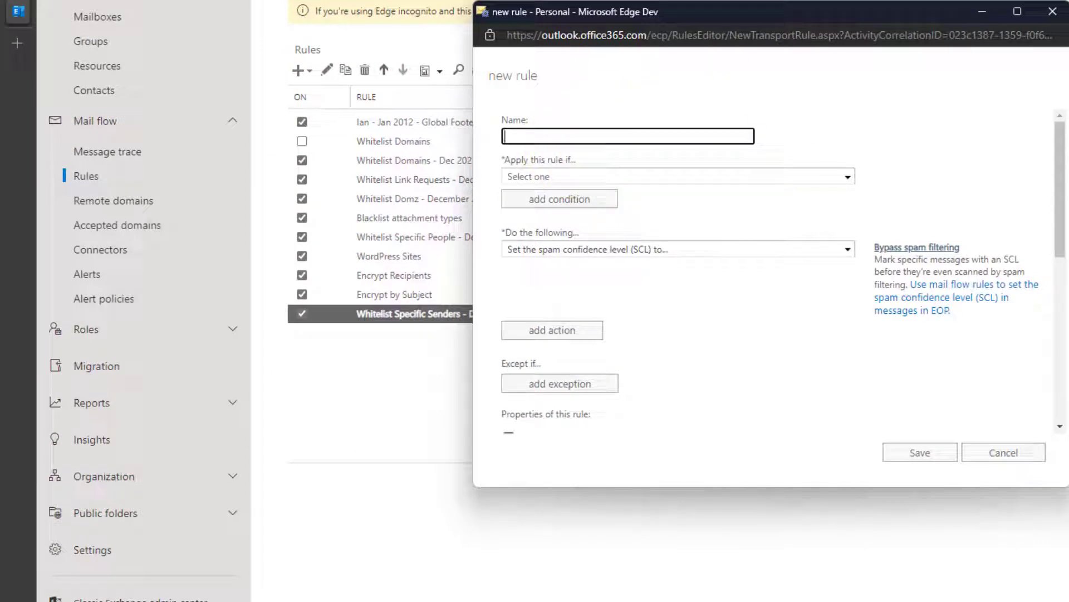
{"action": "type", "text": "Whitelist Business Requests - December 2021"}
{"action": "left_click", "coordinate": [848, 176]}
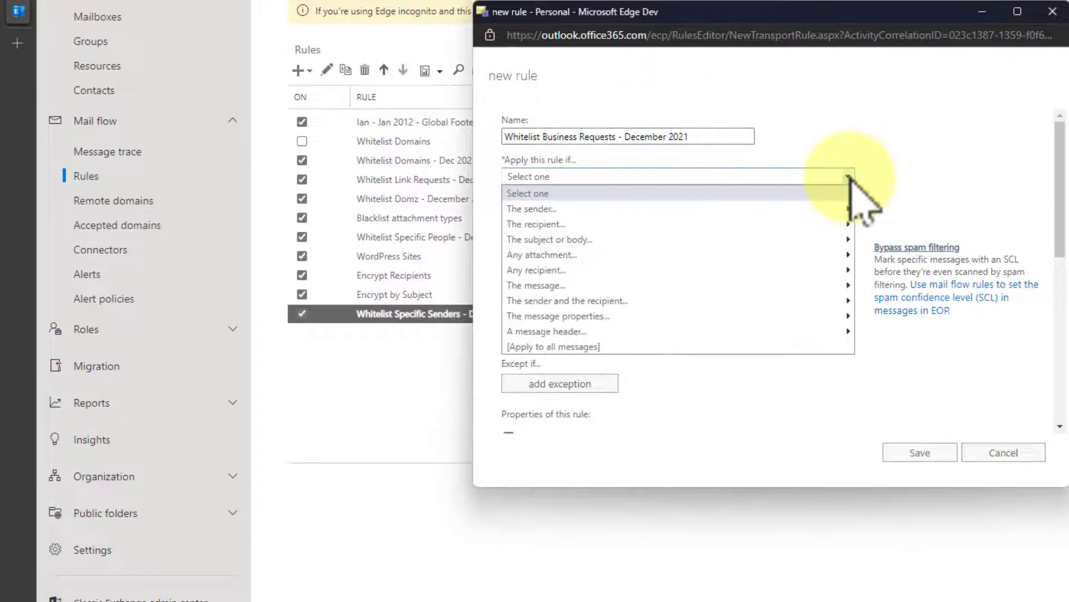
{"action": "mouse_move", "coordinate": [802, 243]}
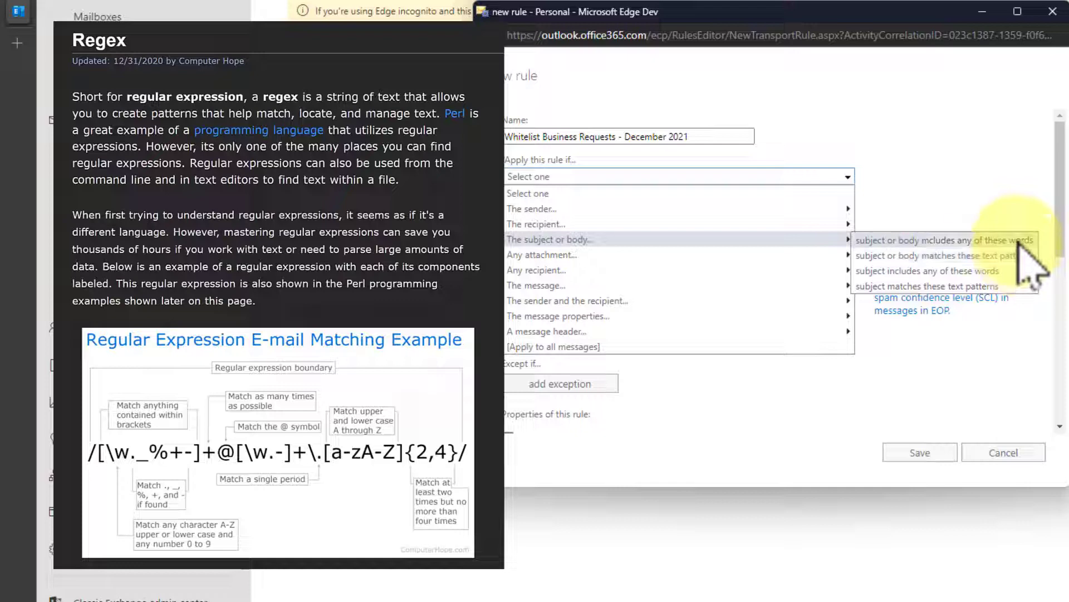
{"action": "left_click", "coordinate": [994, 273]}
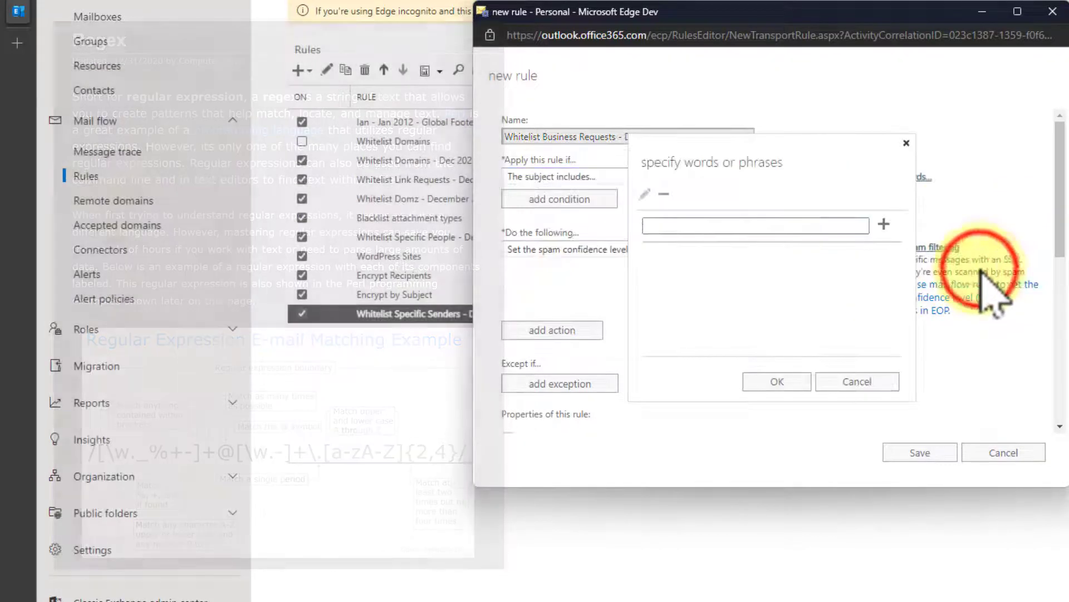
- Add 'offer' and 'arrangement' as the subject words to match
{"action": "left_click", "coordinate": [752, 227]}
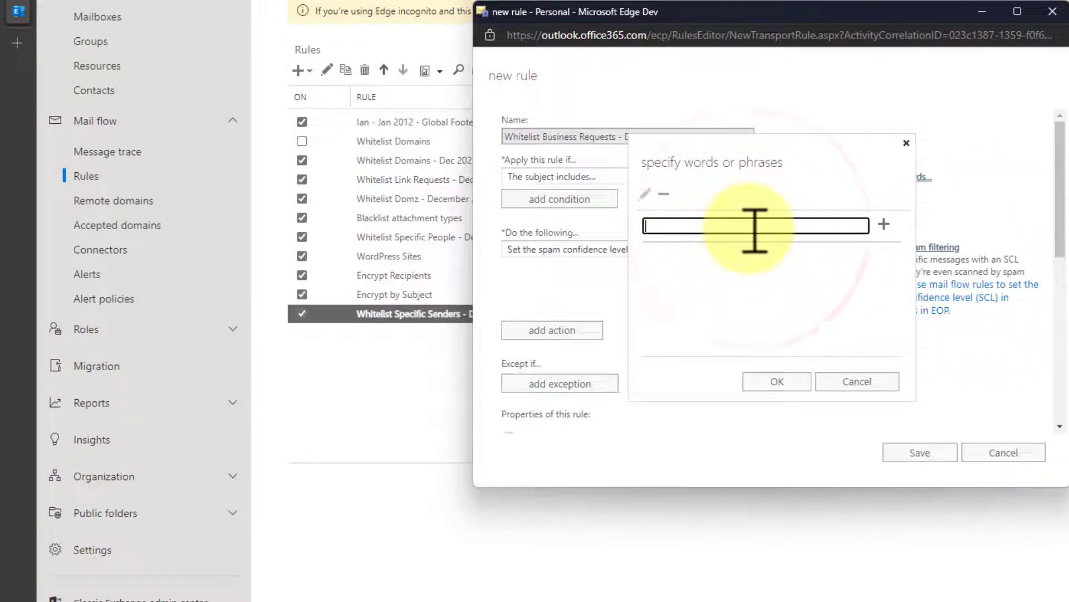
{"action": "type", "text": "offer"}
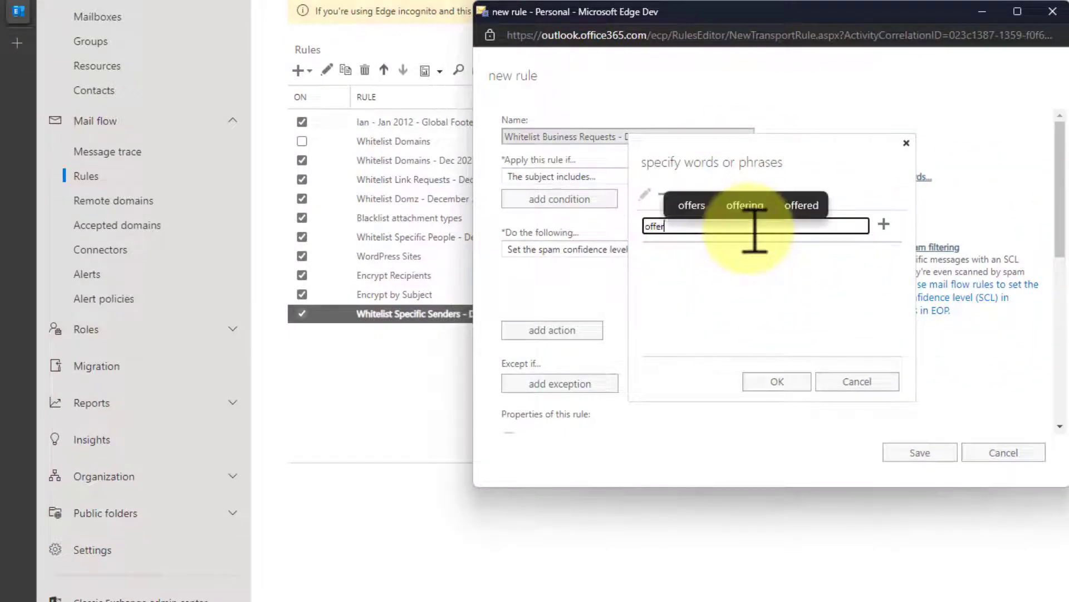
{"action": "left_click", "coordinate": [884, 224]}
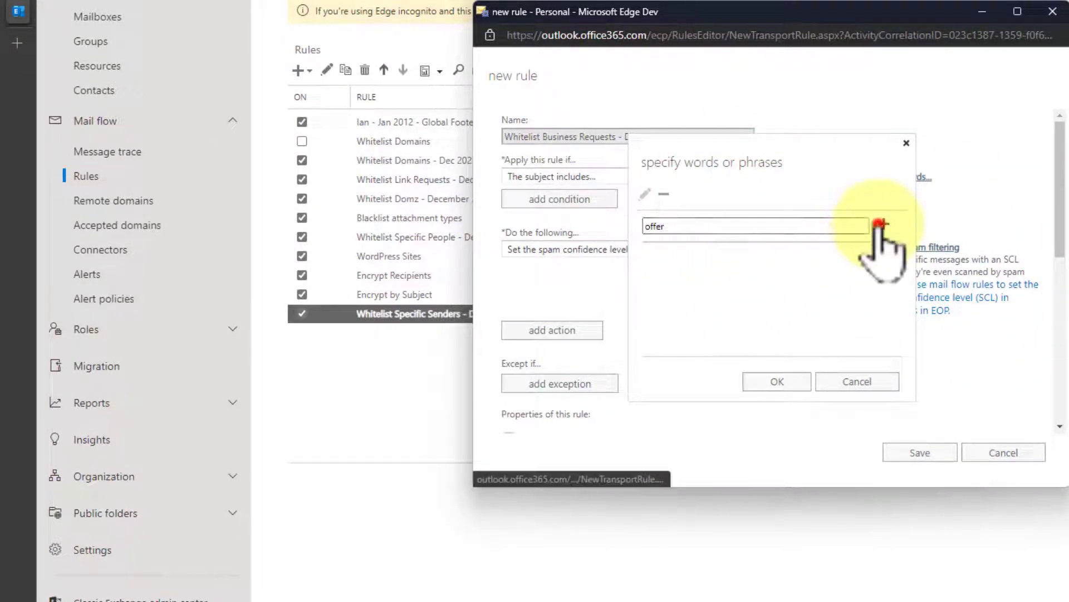
{"action": "left_click", "coordinate": [782, 225]}
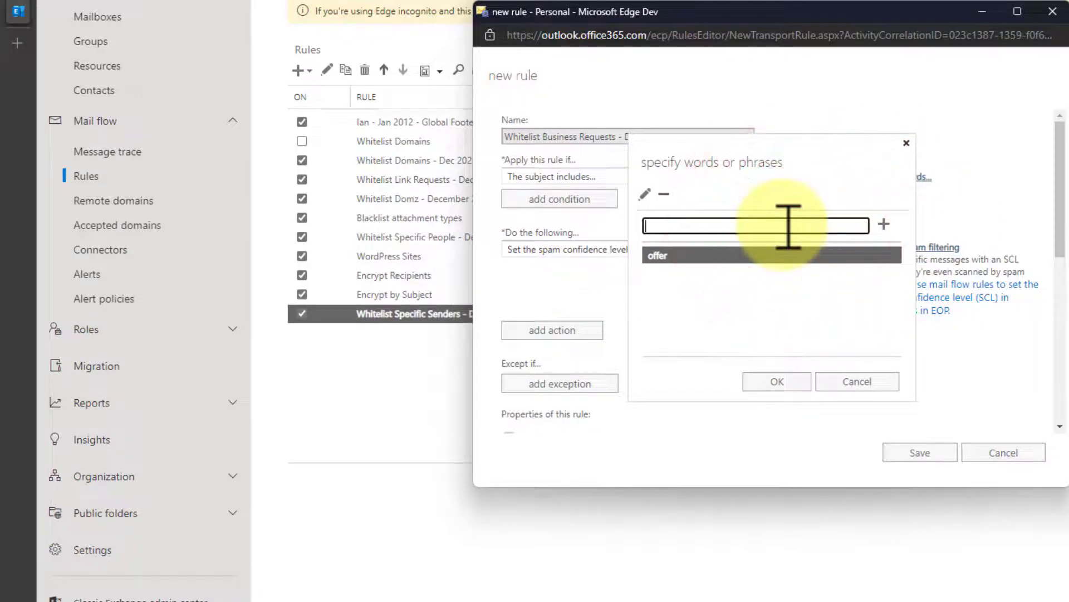
{"action": "type", "text": "arrangement"}
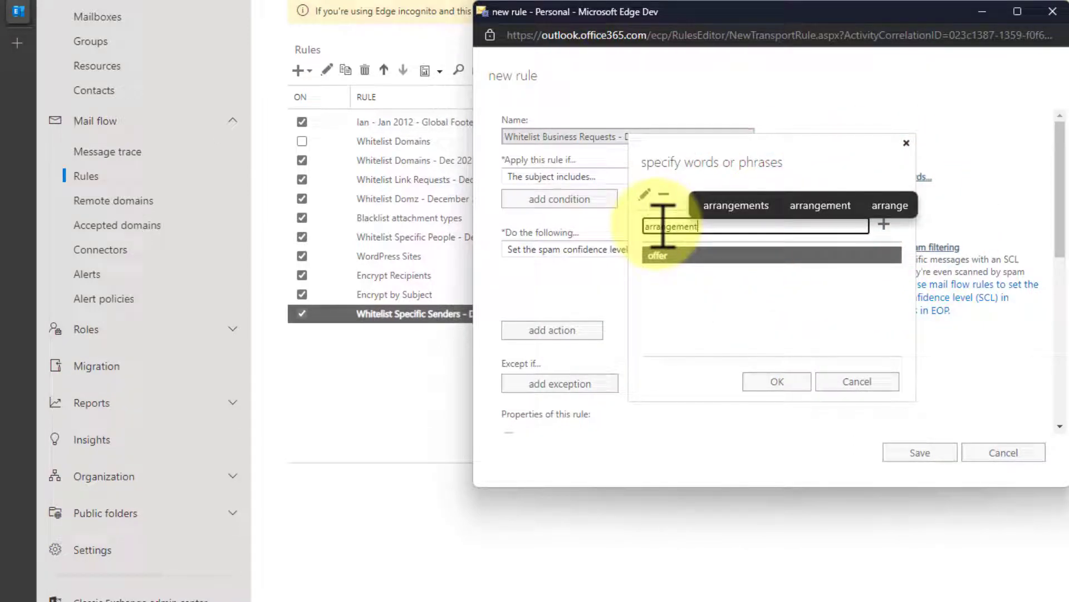
{"action": "left_click", "coordinate": [884, 224]}
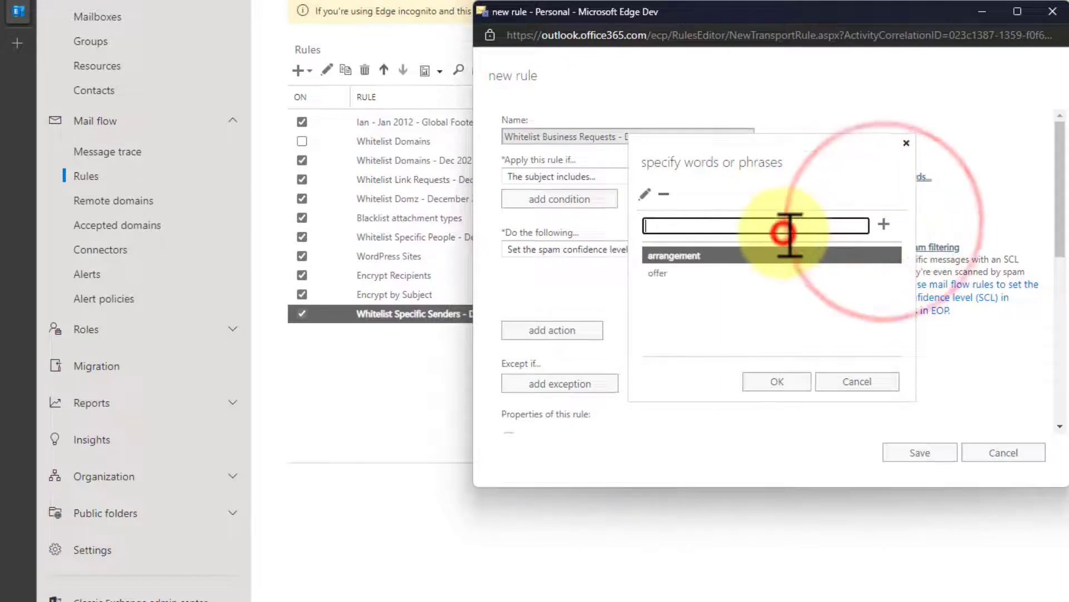
{"action": "left_click", "coordinate": [779, 382]}
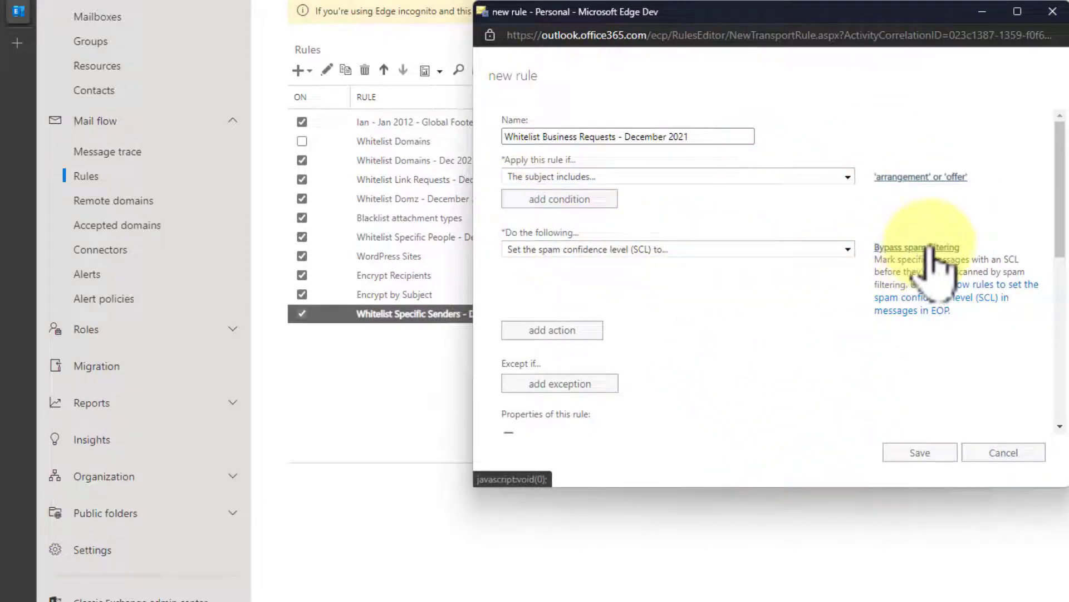
- Add a second action that sets the X-ETR message header
{"action": "left_click", "coordinate": [554, 330]}
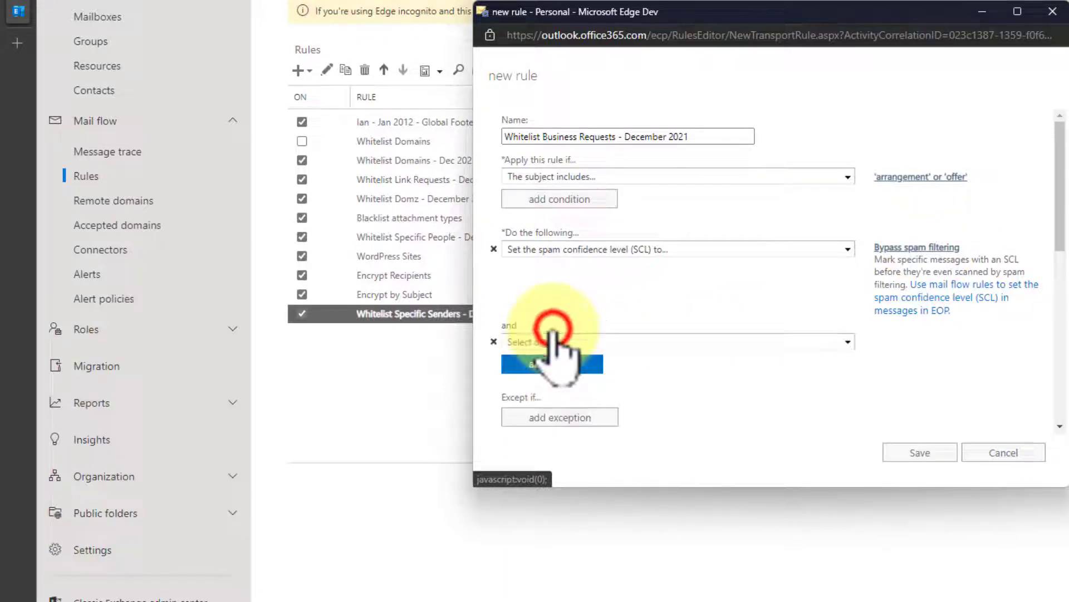
{"action": "left_click", "coordinate": [603, 343]}
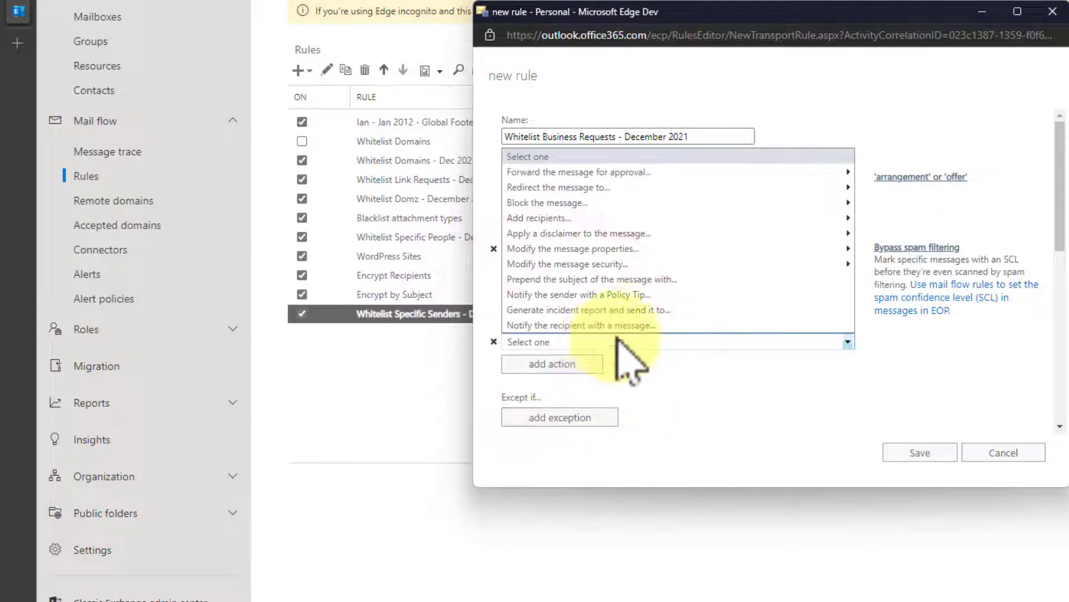
{"action": "mouse_move", "coordinate": [638, 265]}
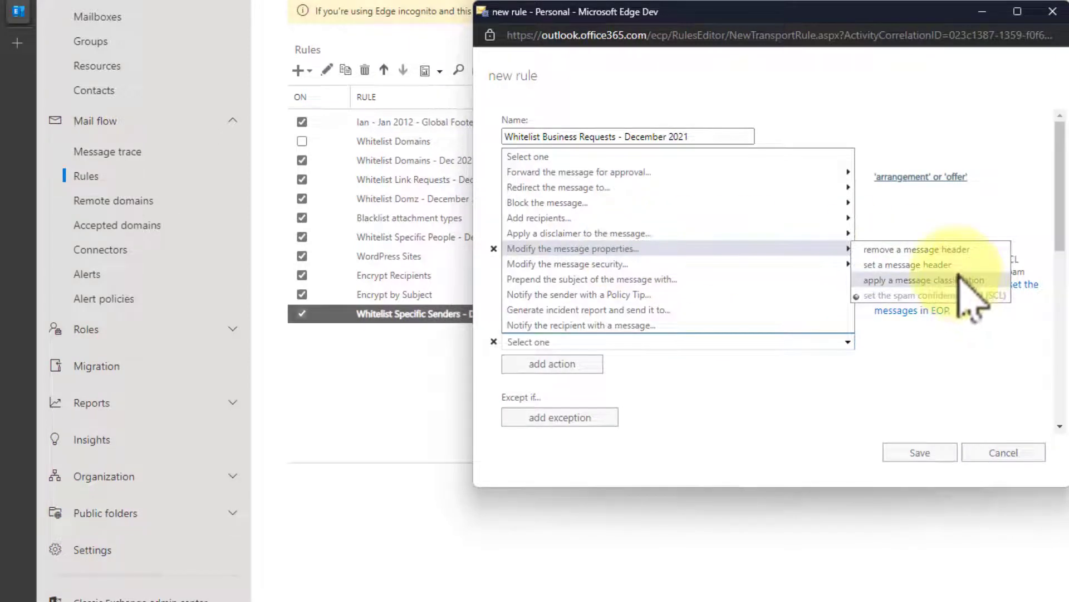
{"action": "left_click", "coordinate": [913, 265]}
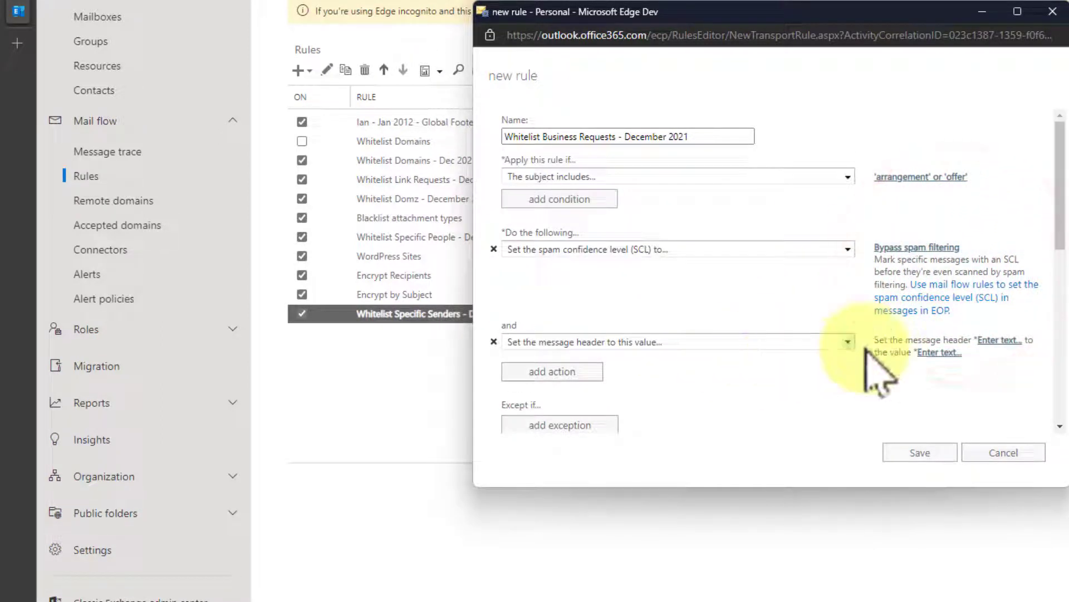
{"action": "left_click", "coordinate": [1000, 341]}
{"action": "type", "text": "X-ETR"}
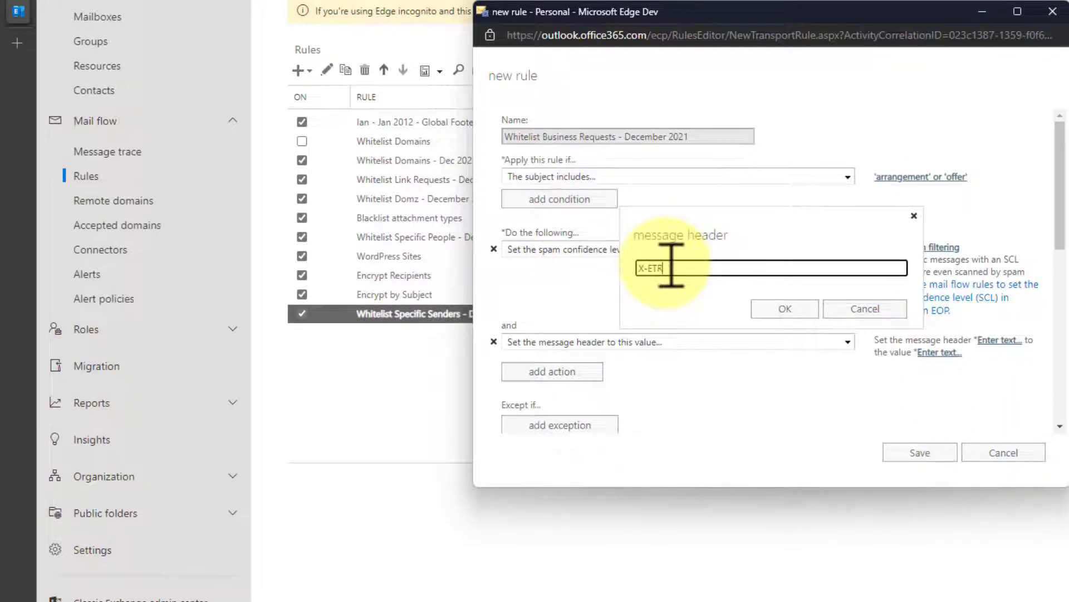
{"action": "left_click", "coordinate": [772, 308]}
- Set X-ETR to 'whitelisted this subject line Dec 2021' and save the rule at priority 11
{"action": "left_click", "coordinate": [924, 352]}
{"action": "type", "text": "whitelisted this s"}
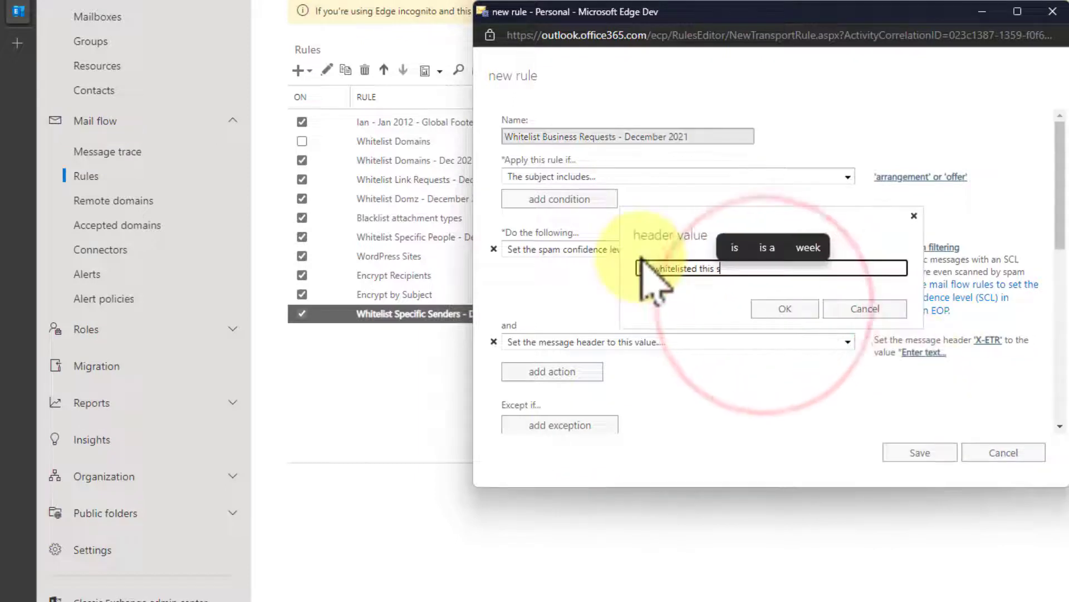
{"action": "type", "text": "ubject line"}
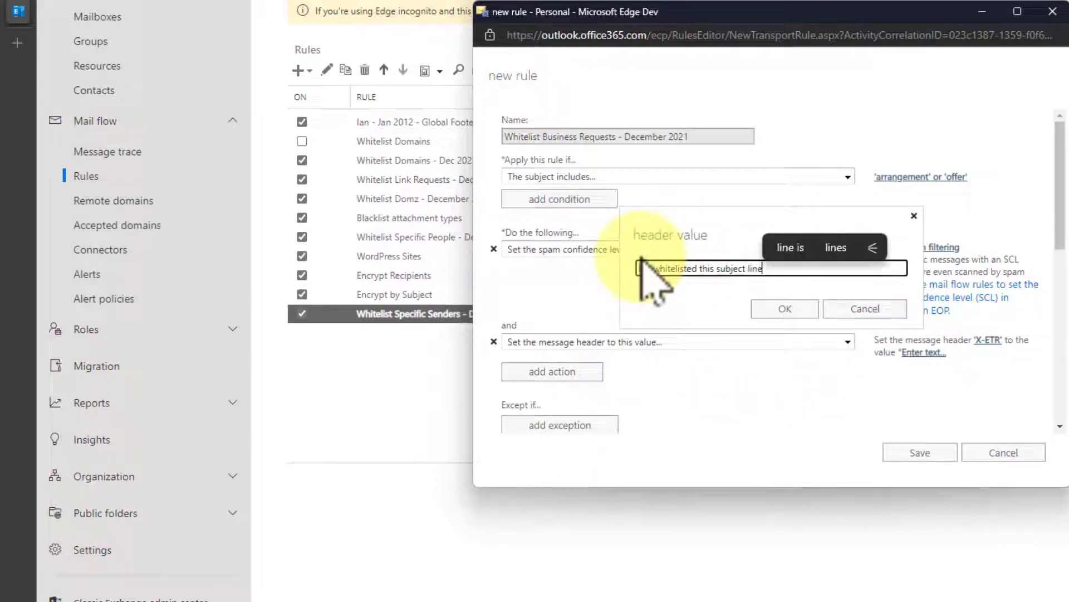
{"action": "type", "text": " Dec 2021"}
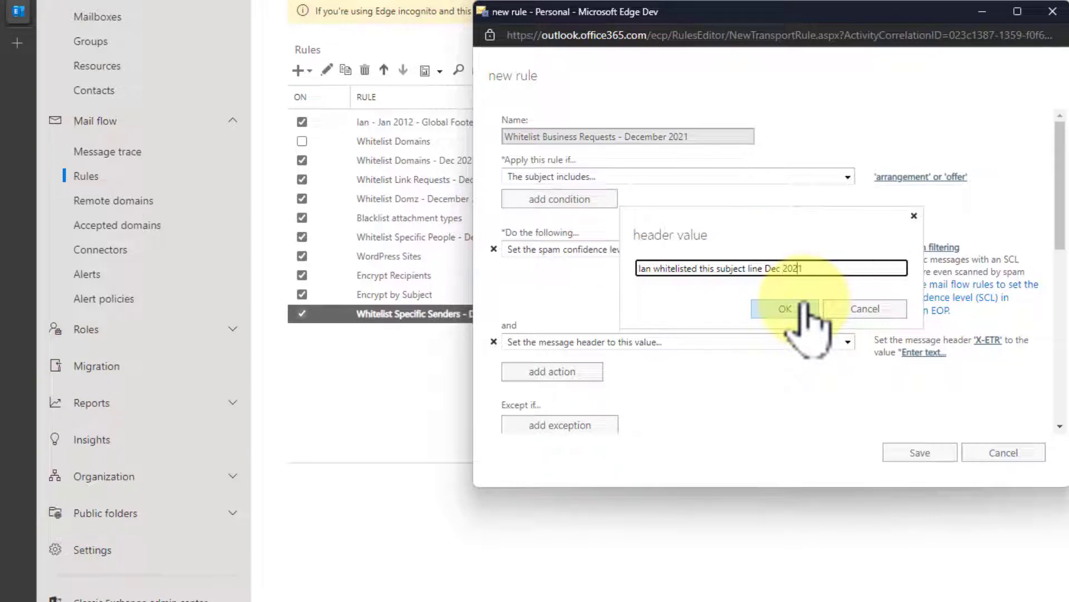
{"action": "left_click", "coordinate": [802, 308]}
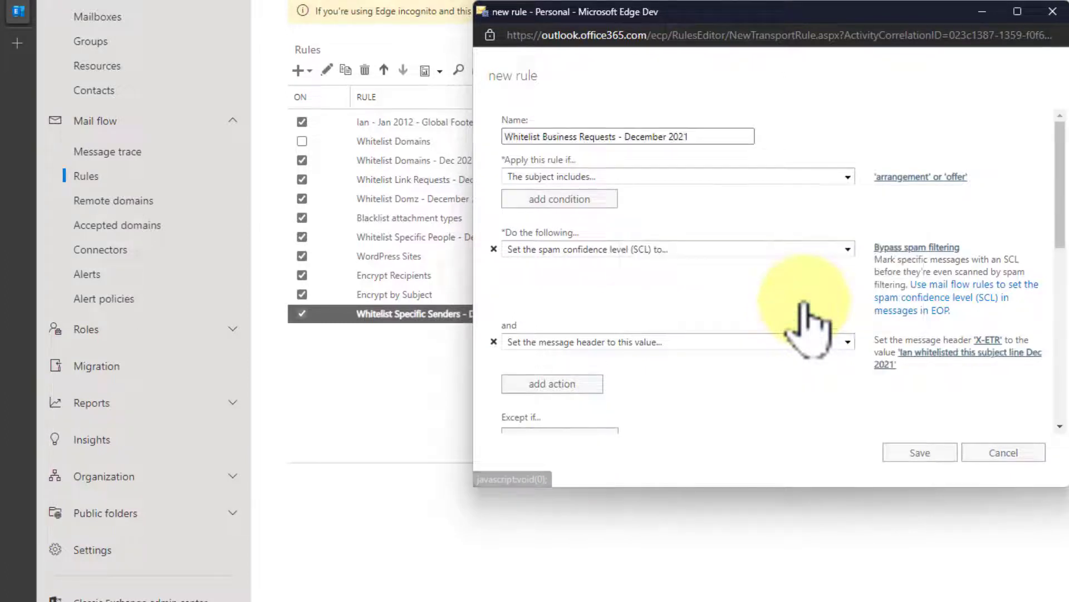
{"action": "left_click", "coordinate": [925, 453]}
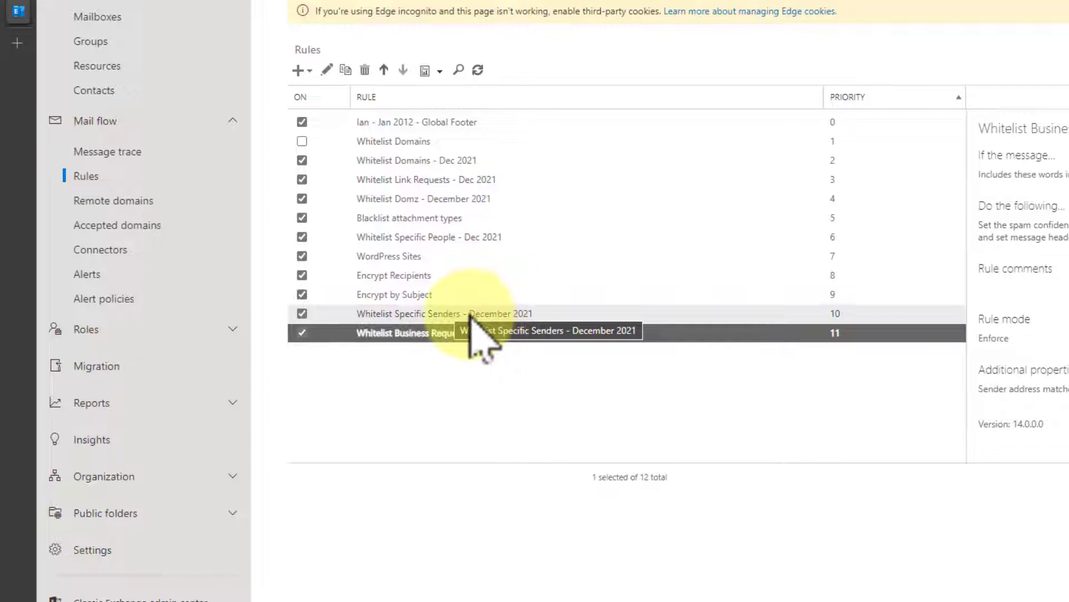
- Change Whitelist Specific Senders - December 2021 priority from 10 to 1, enable stop processing, and save
{"action": "double_click", "coordinate": [471, 314]}
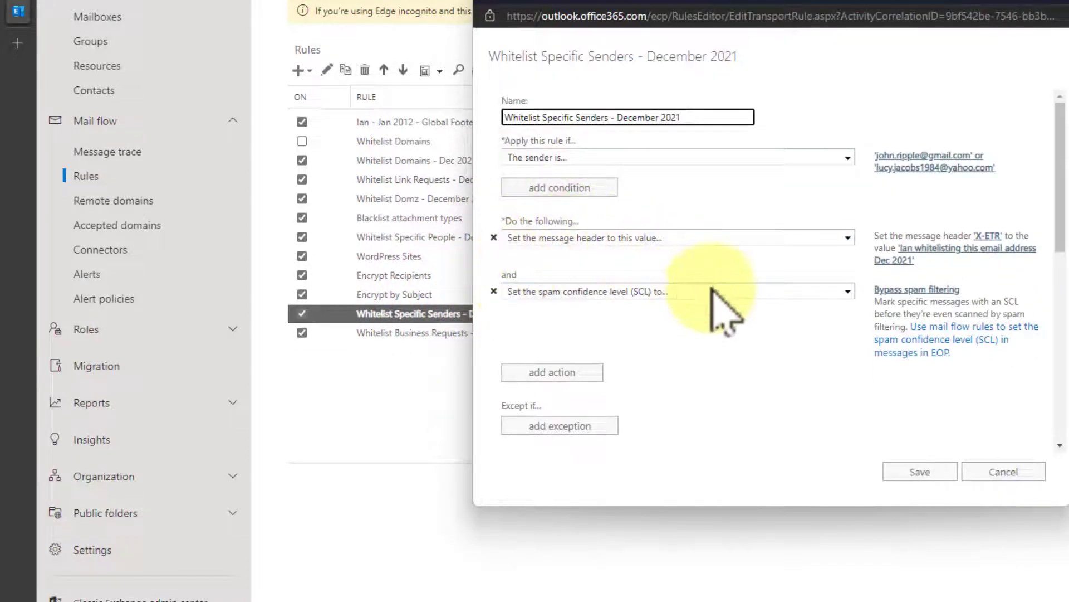
{"action": "scroll", "coordinate": [668, 318], "scroll_direction": "down", "scroll_amount": 10}
{"action": "double_click", "coordinate": [526, 110]}
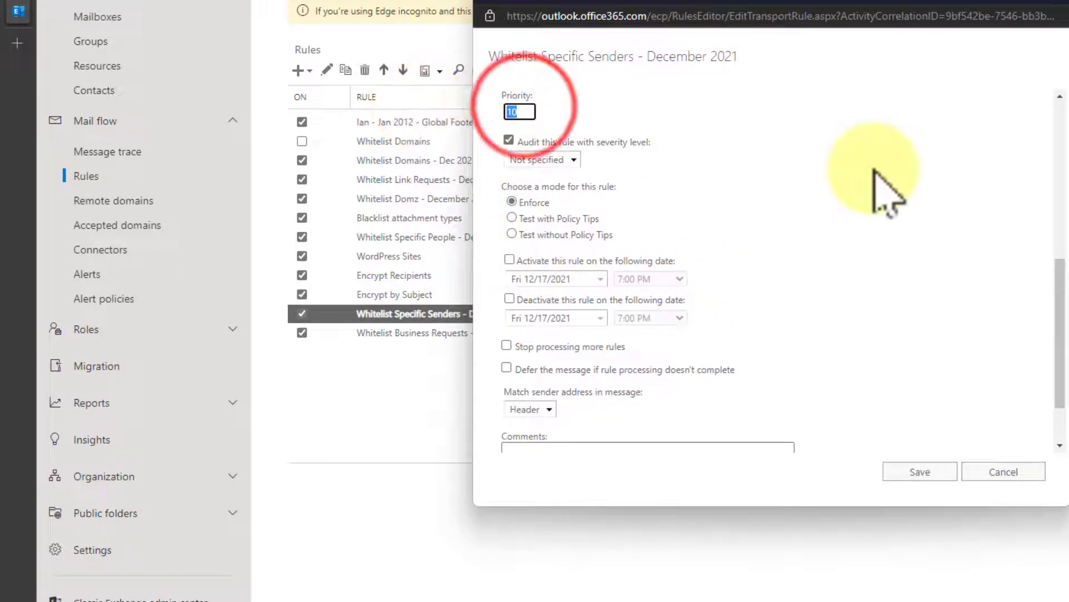
{"action": "type", "text": "1"}
{"action": "scroll", "coordinate": [824, 247], "scroll_direction": "down", "scroll_amount": 2}
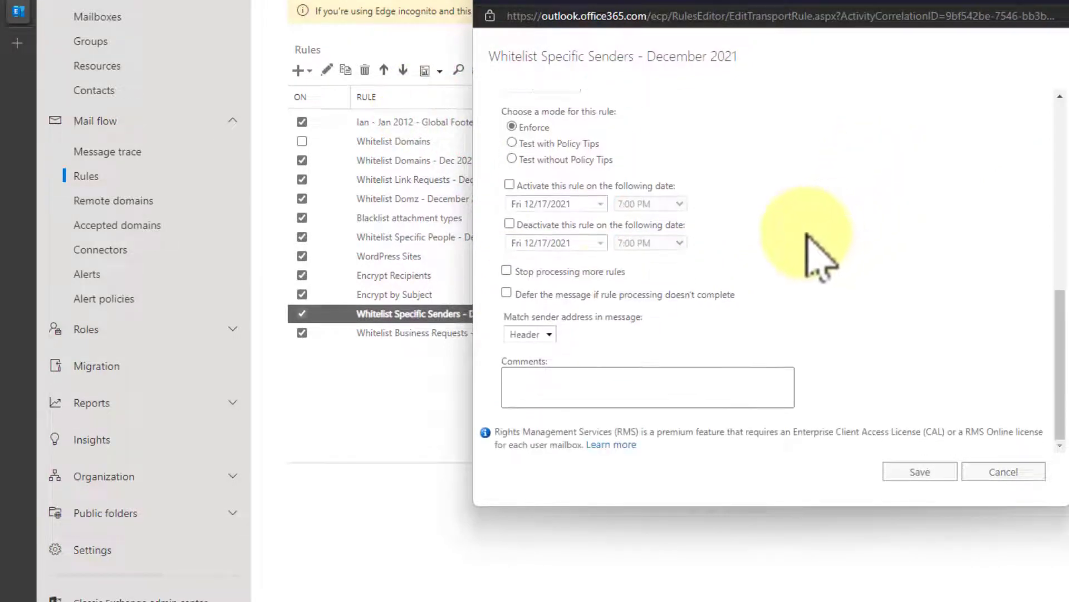
{"action": "left_click", "coordinate": [506, 271]}
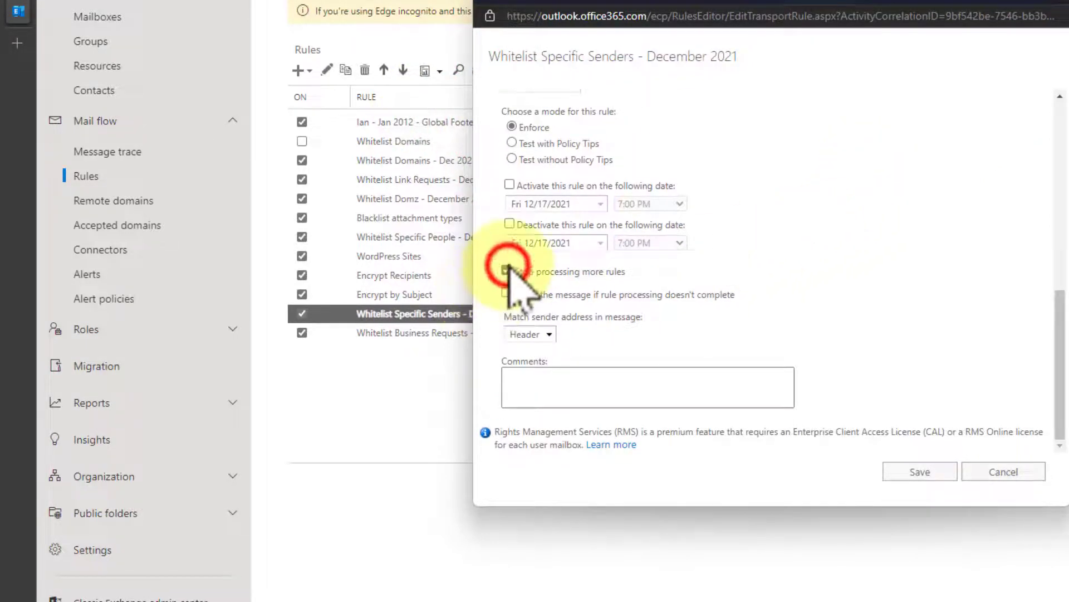
{"action": "left_click", "coordinate": [936, 471]}
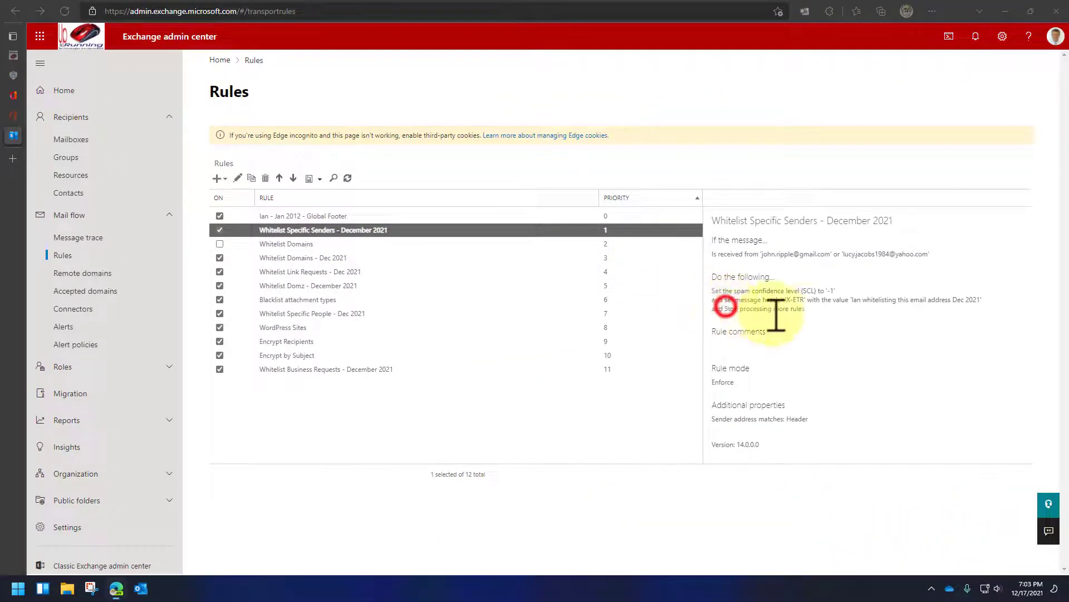
{"action": "left_click_drag", "start_coordinate": [726, 306], "coordinate": [802, 308]}
{"action": "left_click", "coordinate": [799, 309]}
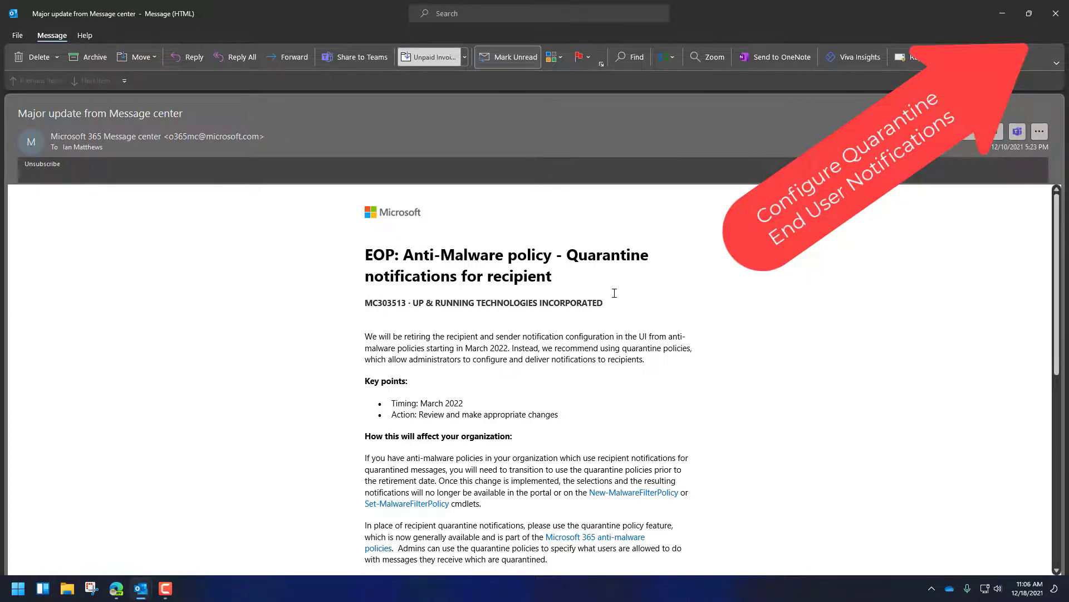
{"action": "left_click_drag", "start_coordinate": [553, 276], "coordinate": [364, 277]}
{"action": "left_click", "coordinate": [480, 348]}
{"action": "scroll", "coordinate": [590, 396], "scroll_direction": "down", "scroll_amount": 5}
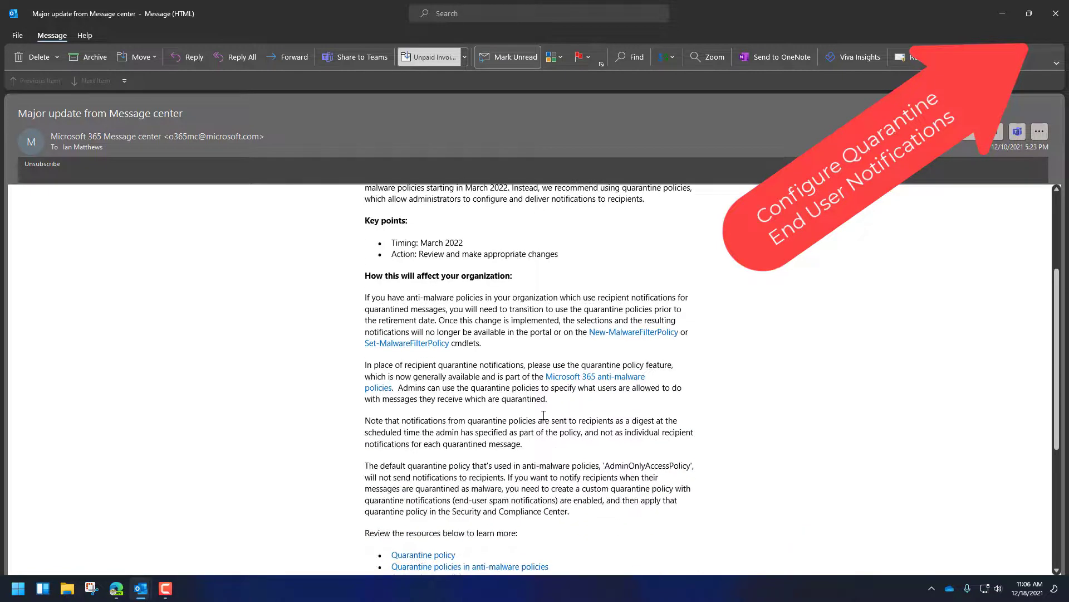
{"action": "scroll", "coordinate": [539, 423], "scroll_direction": "down", "scroll_amount": 3}
{"action": "scroll", "coordinate": [697, 418], "scroll_direction": "up", "scroll_amount": 4}
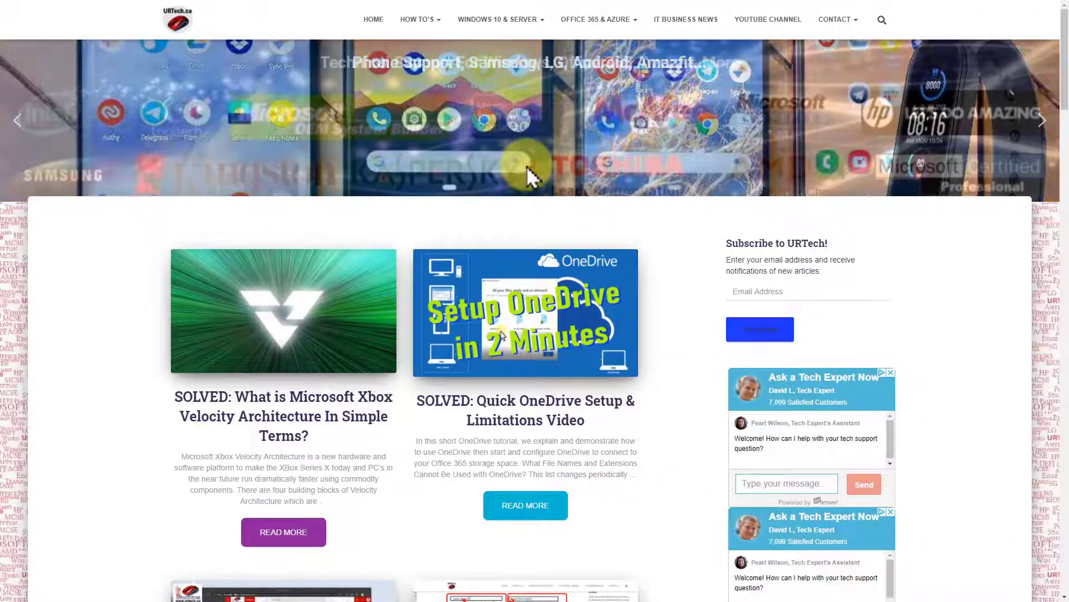
{"action": "mouse_move", "coordinate": [508, 25]}
{"action": "mouse_move", "coordinate": [577, 20]}
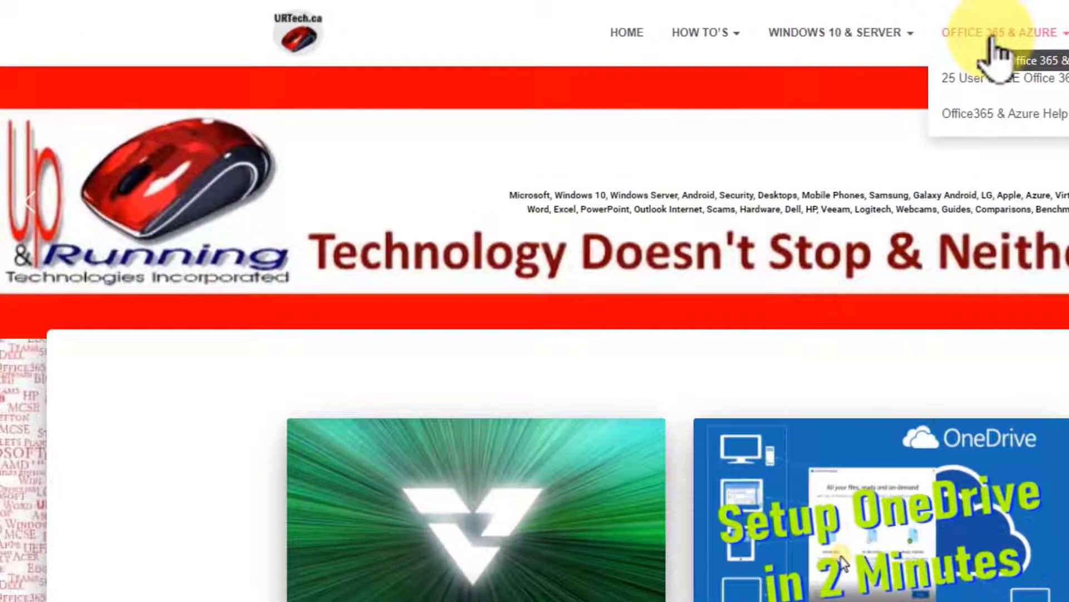
{"action": "mouse_move", "coordinate": [716, 35]}
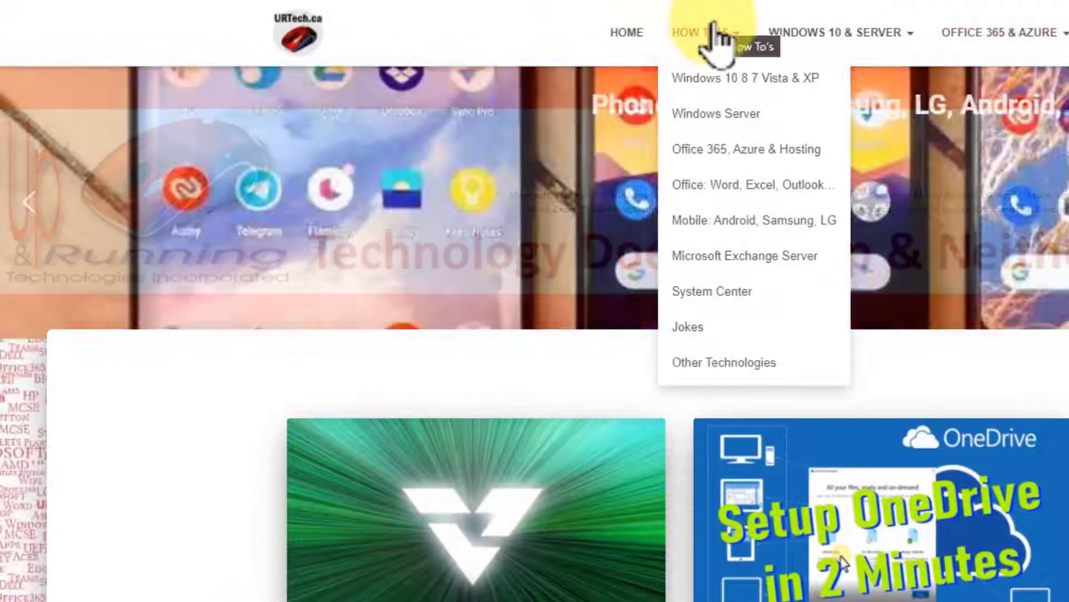
{"action": "left_click", "coordinate": [713, 75]}
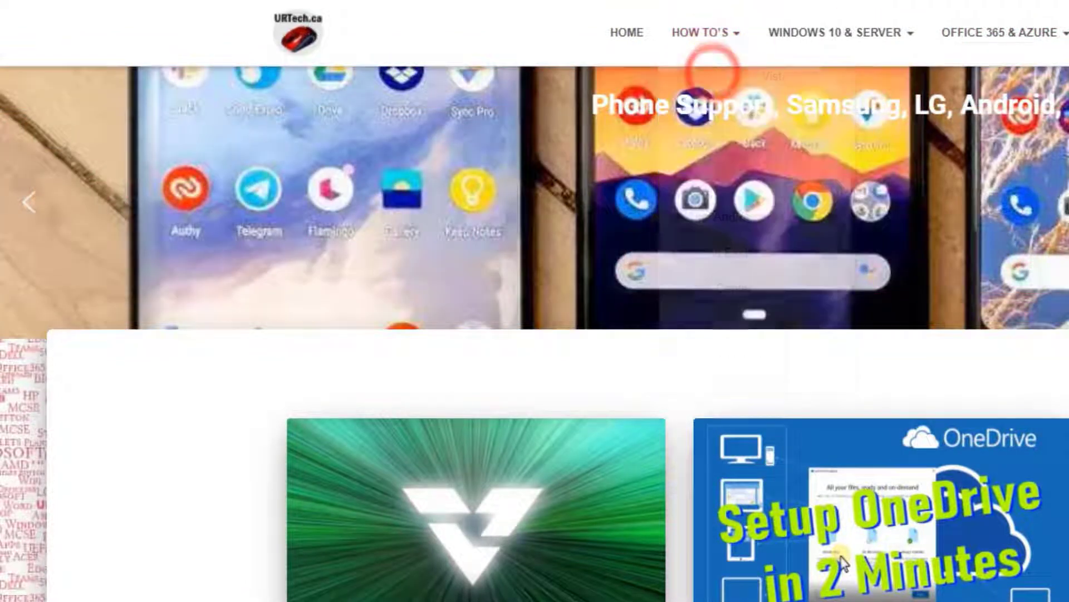